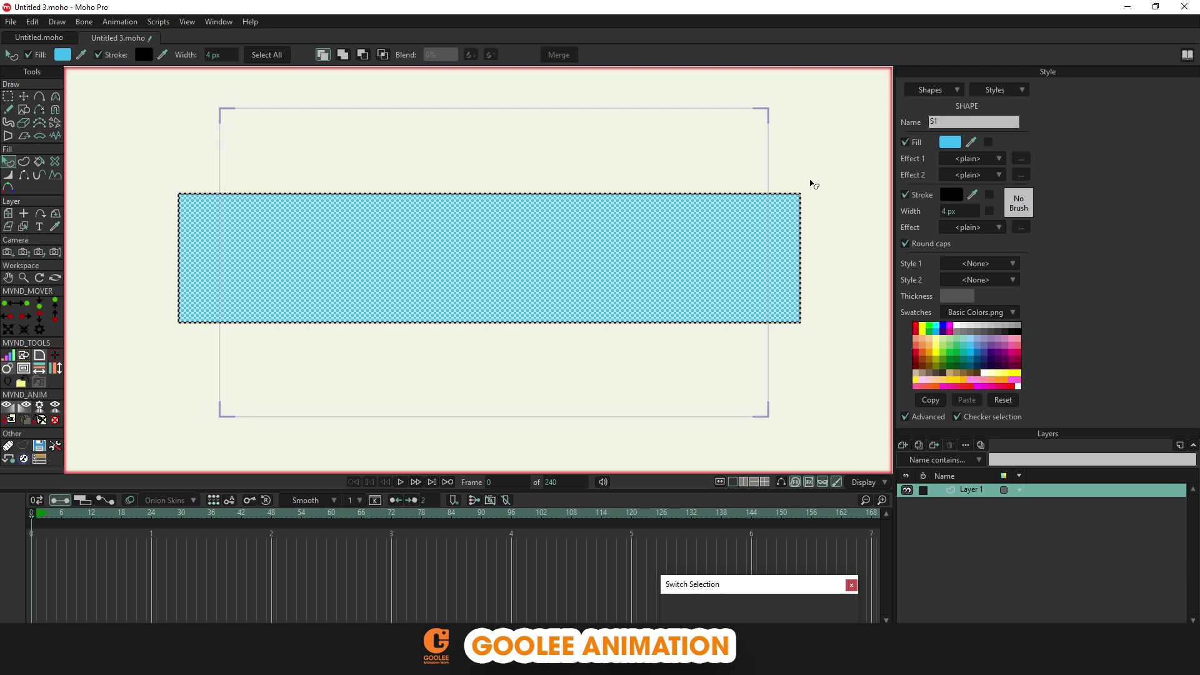
Split the blue rectangle's outline repeatedly to add evenly spaced points along all its edges
click(313, 168)
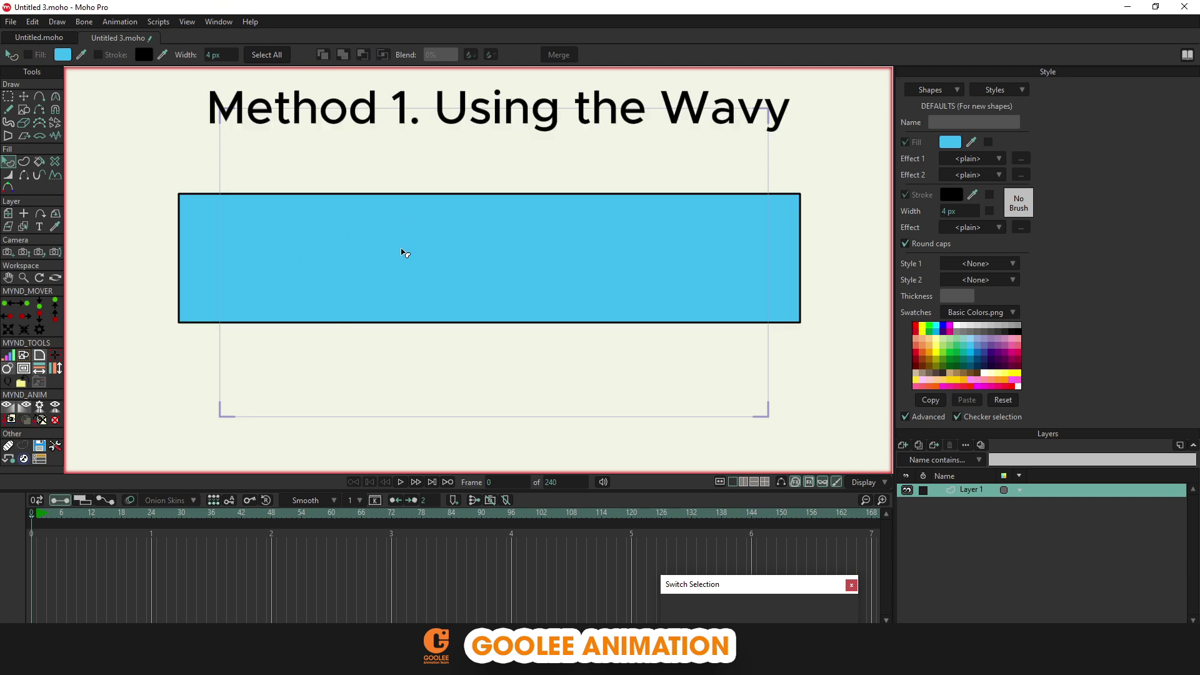
key(t)
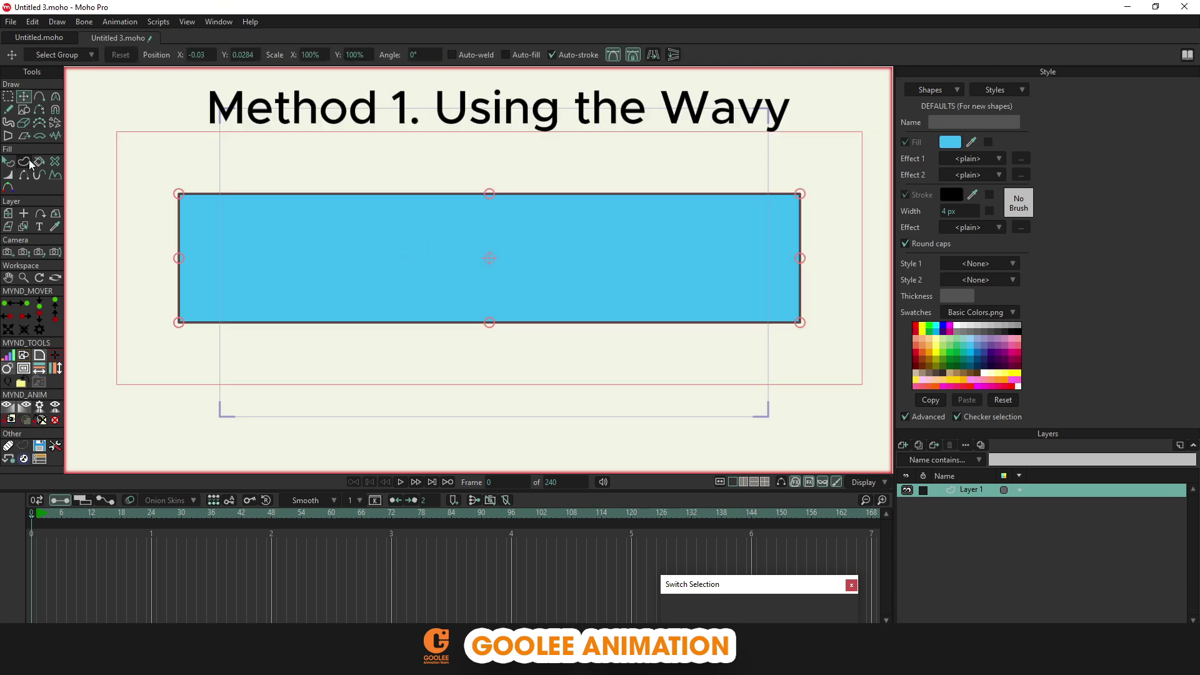
click(7, 97)
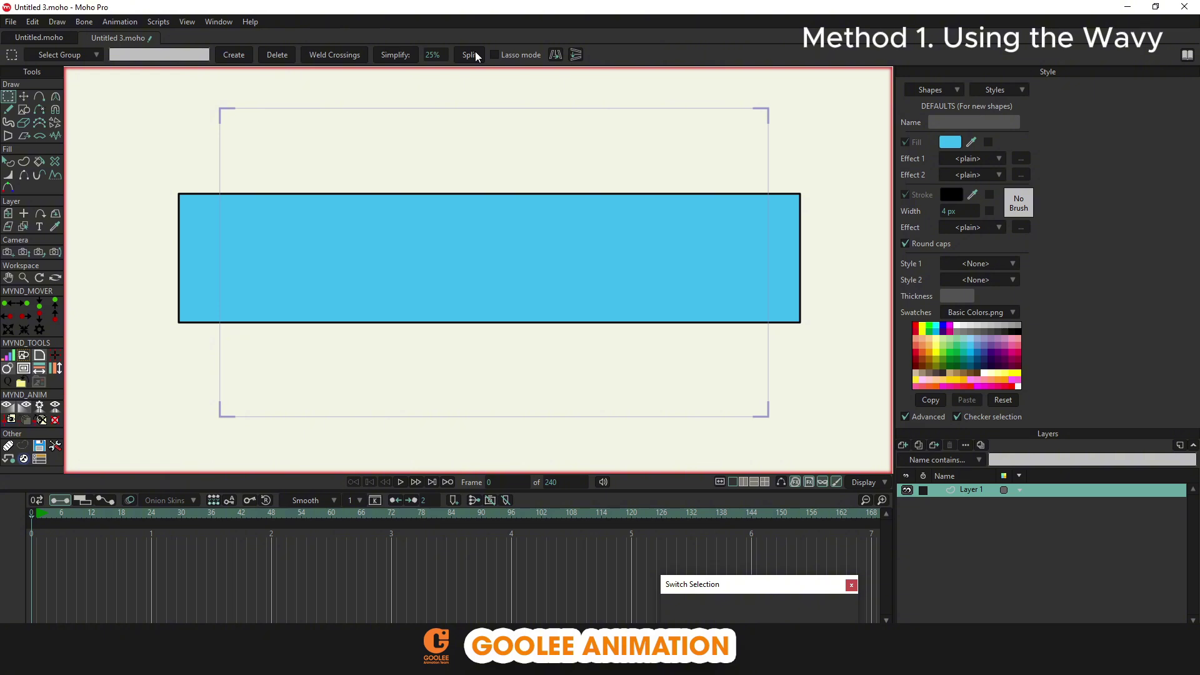
click(782, 484)
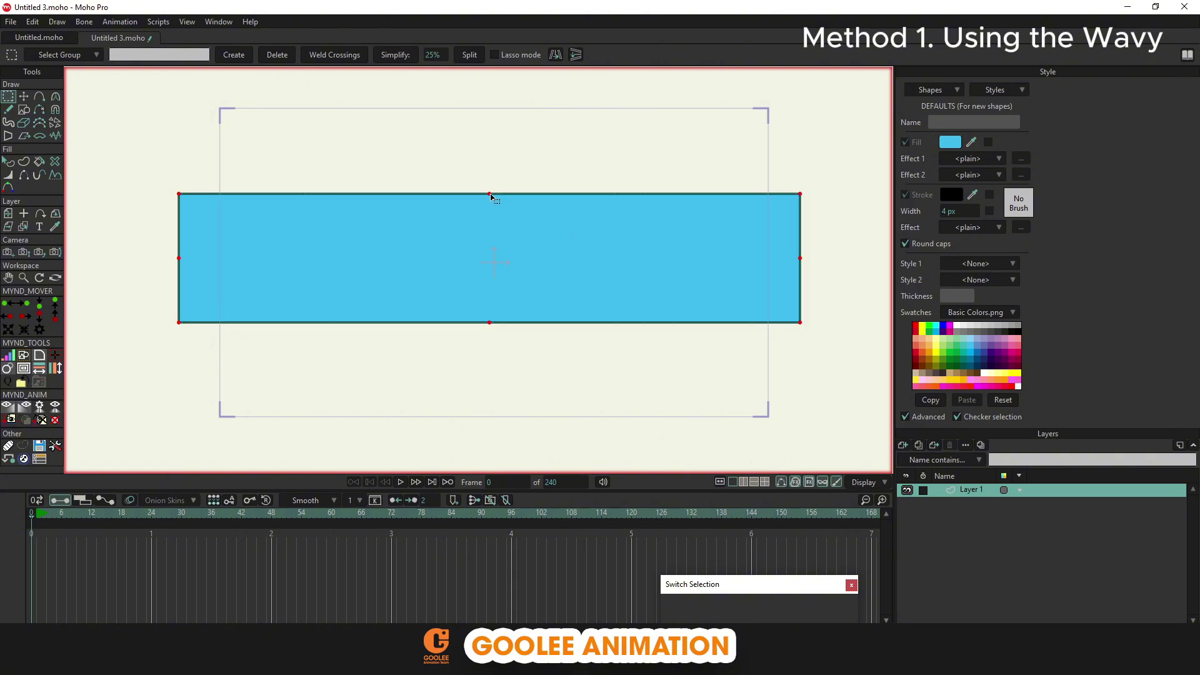
click(470, 54)
click(469, 56)
key(t)
key(c)
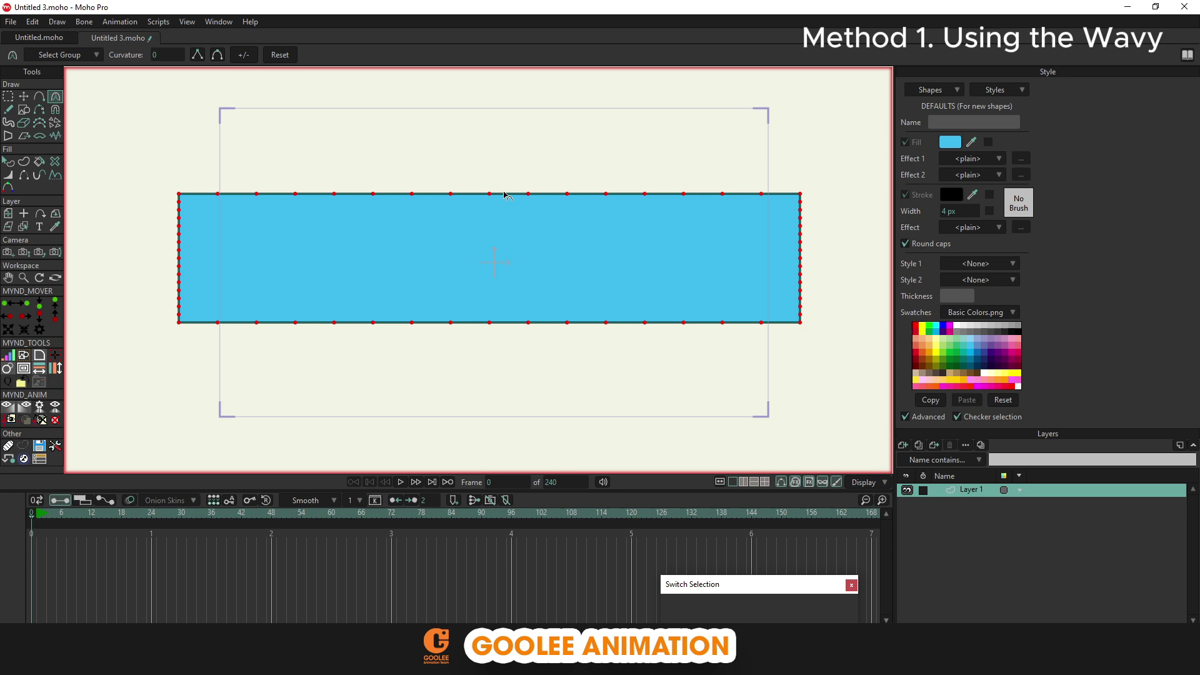
Apply the Wavy script to the rectangle with duration 72 frames, frequency 1, amplitude 1 and constant amplitude
click(164, 22)
mouse_move(206, 179)
click(278, 194)
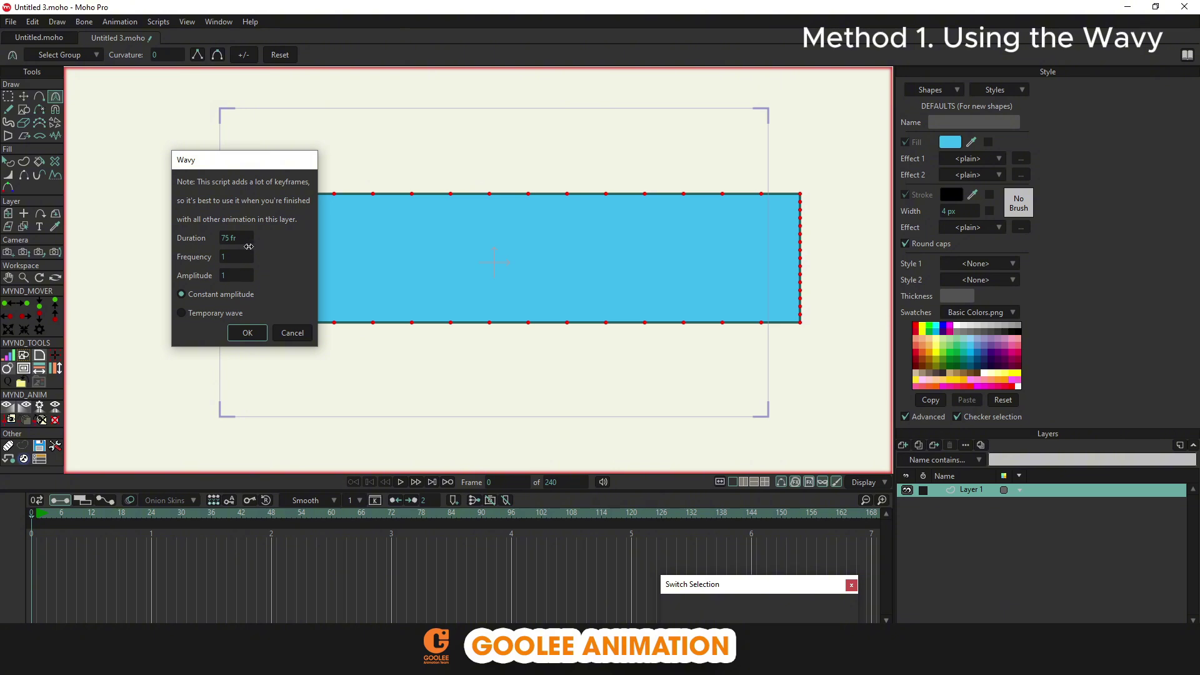
click(225, 237)
click(200, 313)
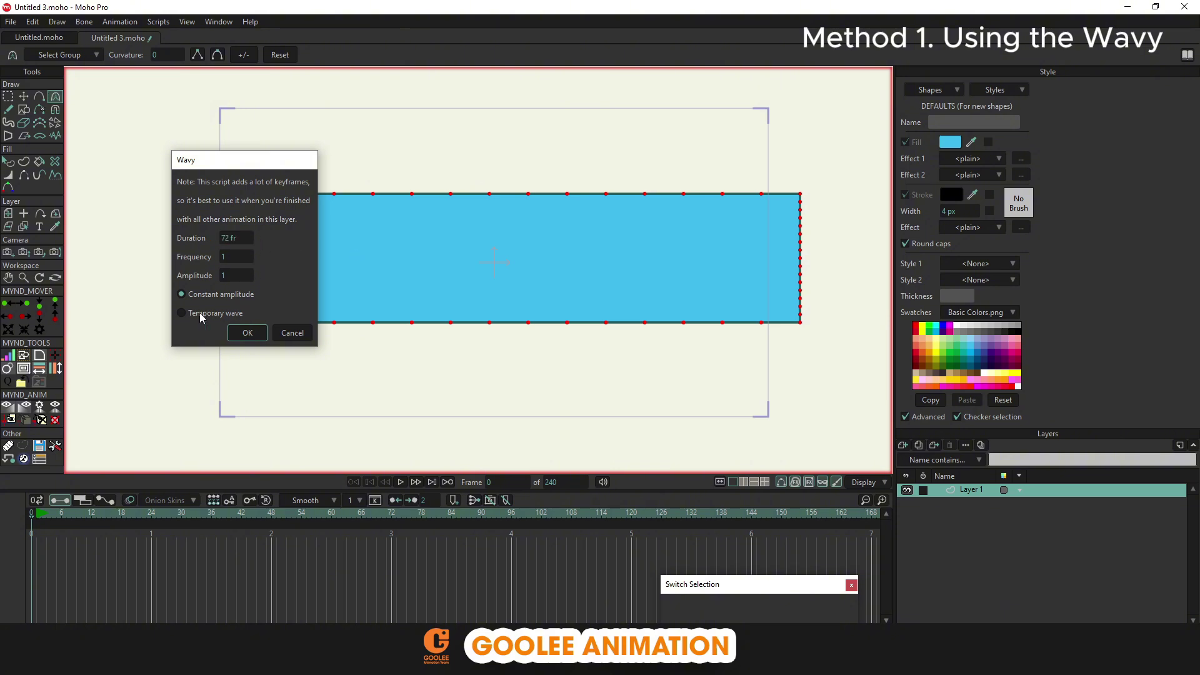
click(246, 334)
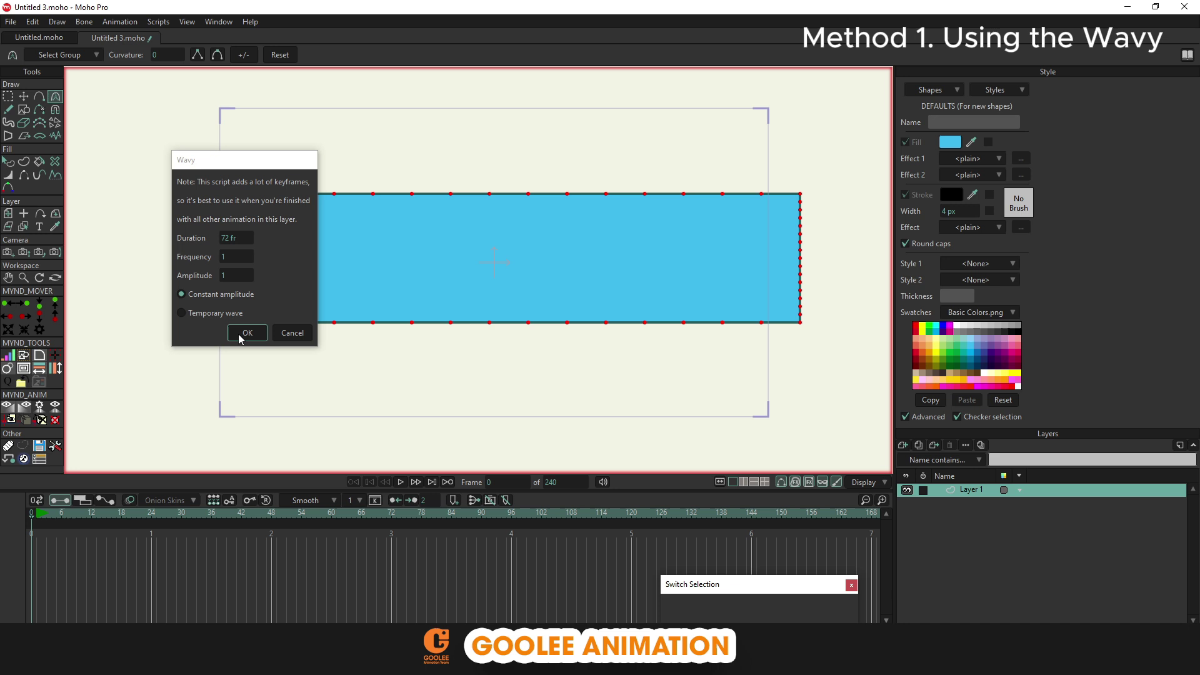
Play back the wave animation from the start and examine the shape's edges up close
click(393, 519)
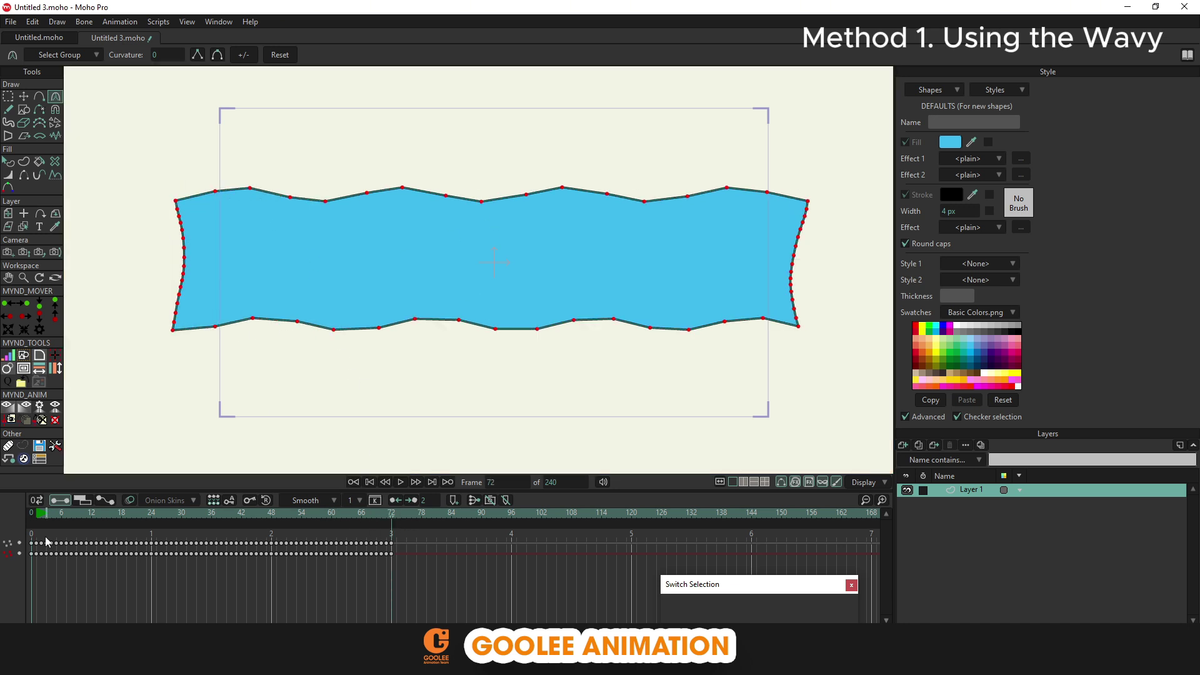
click(32, 513)
key(space)
scroll(557, 200, up, 2)
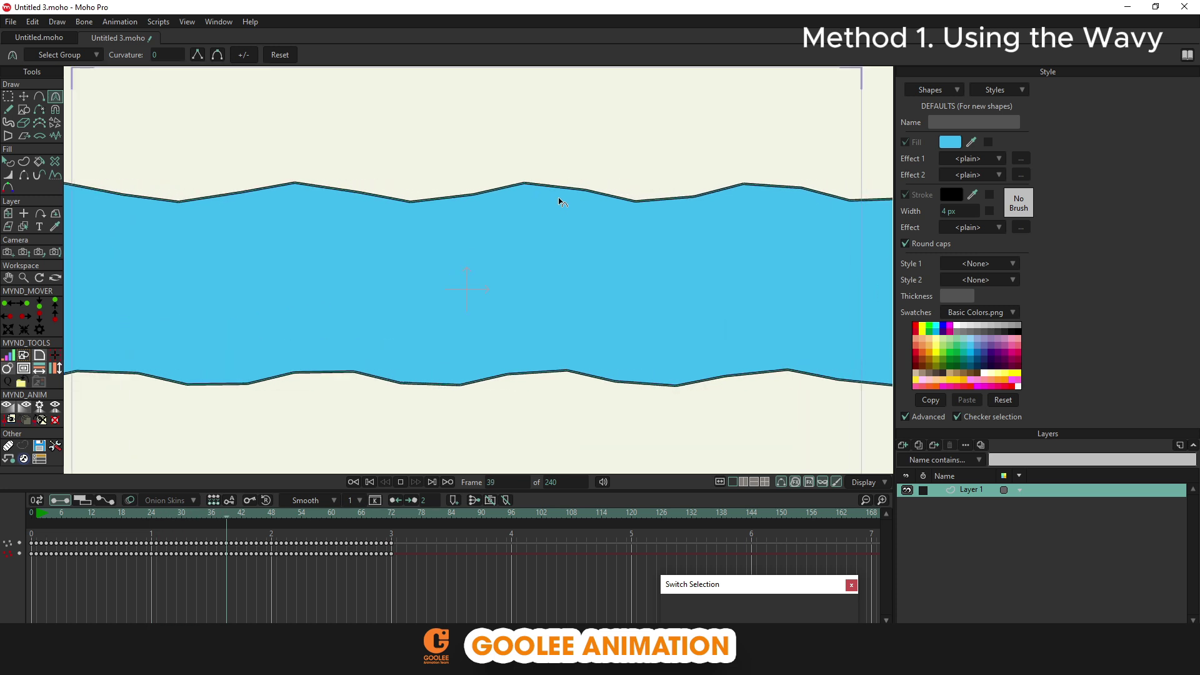
key(space)
scroll(250, 188, up, 2)
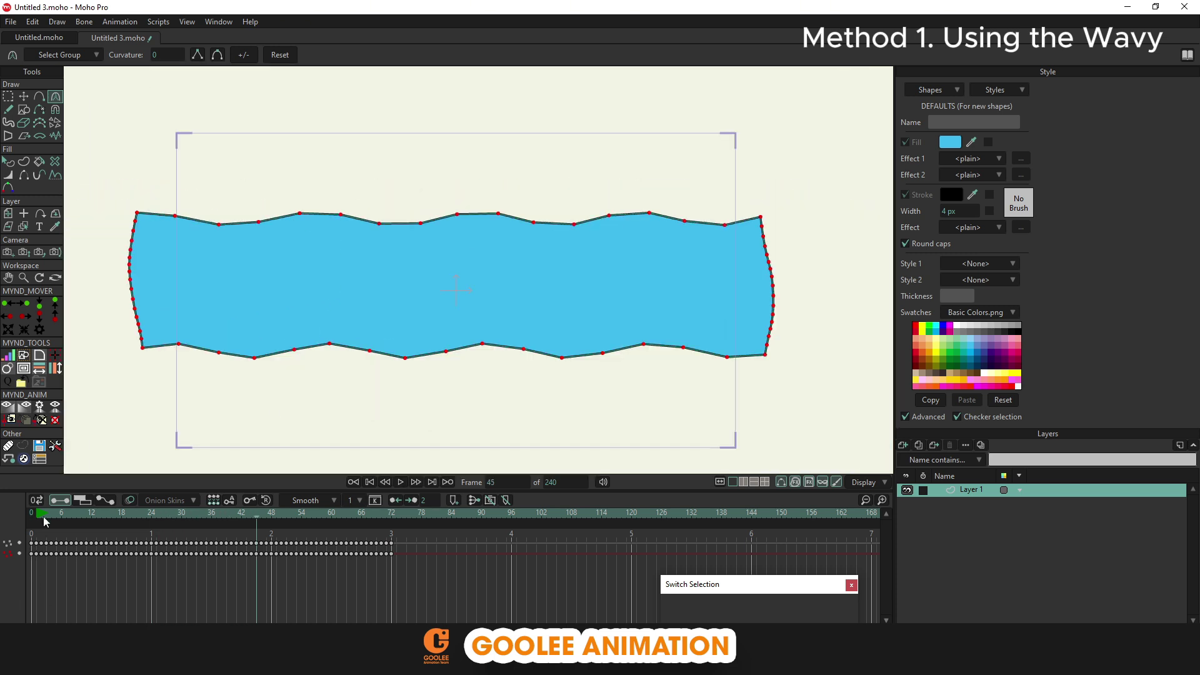
Smooth all of the shape's points at frame 0 with a curvature of about 0.43 and preview the animation
click(33, 517)
key(t)
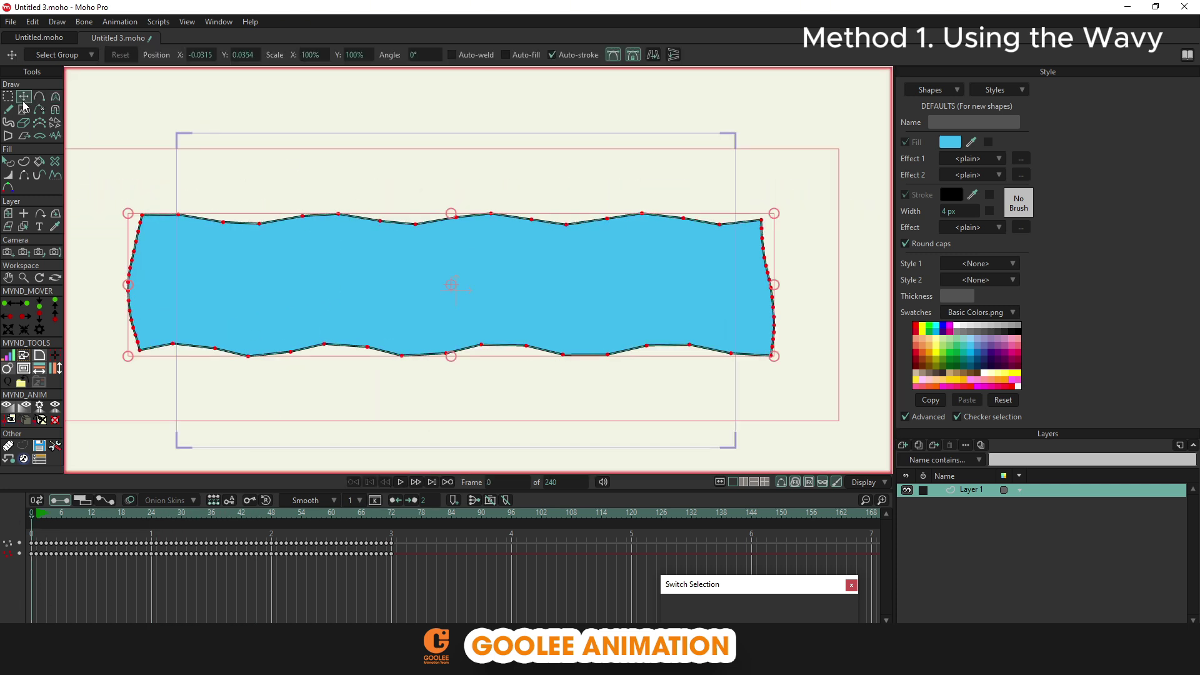
click(55, 97)
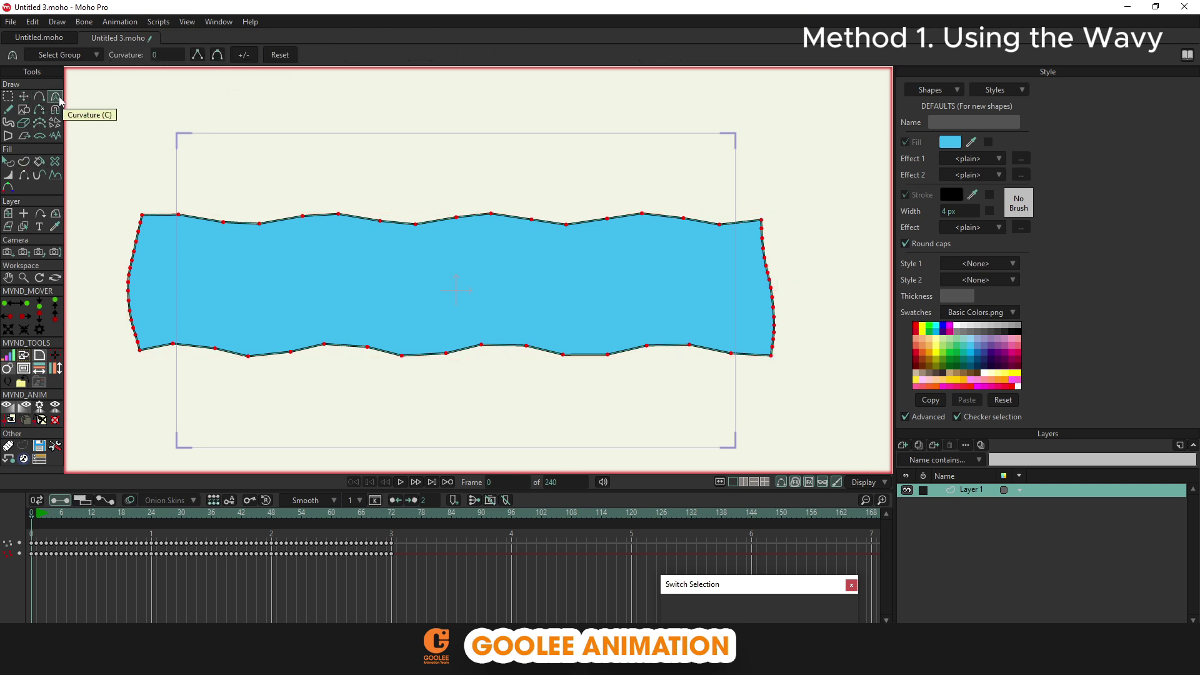
scroll(368, 222, up, 3)
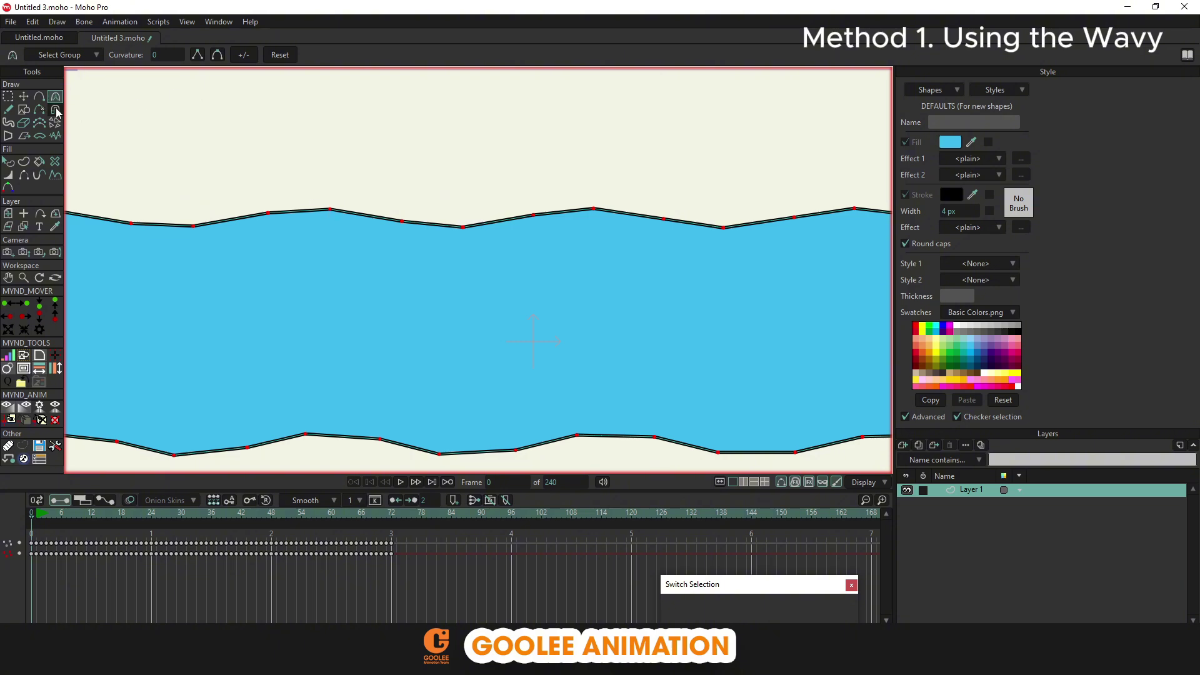
mouse_move(339, 208)
mouse_down()
mouse_move(654, 215)
mouse_move(290, 210)
mouse_move(437, 211)
mouse_up()
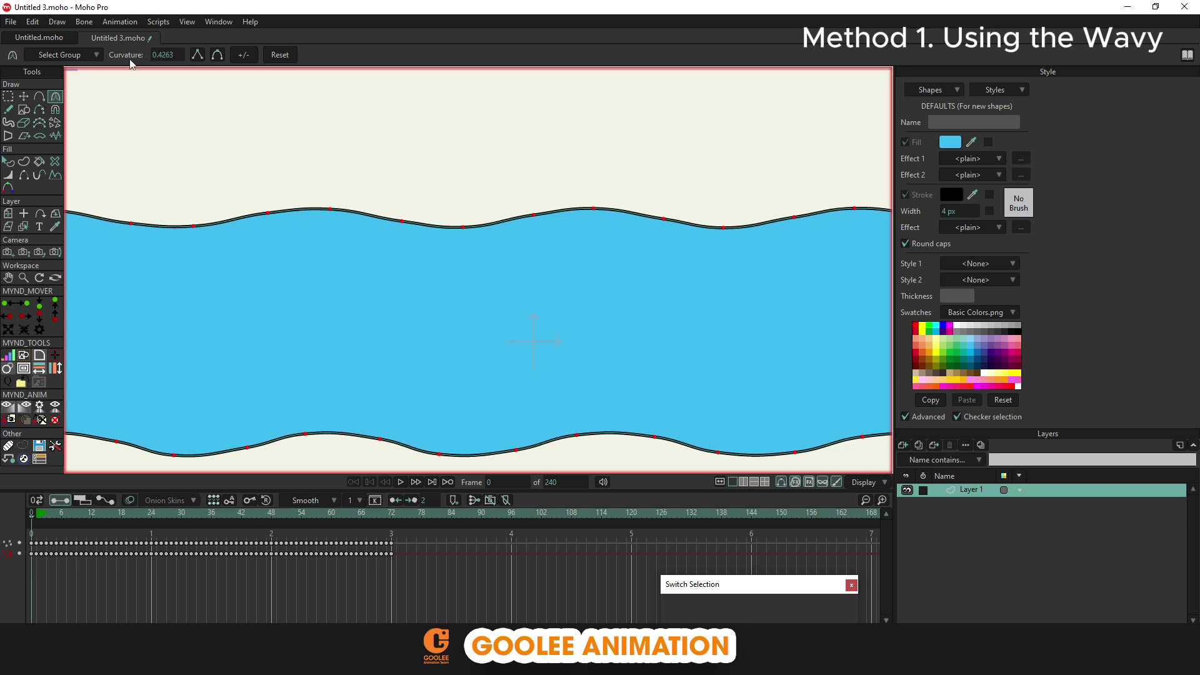
scroll(400, 196, down, 3)
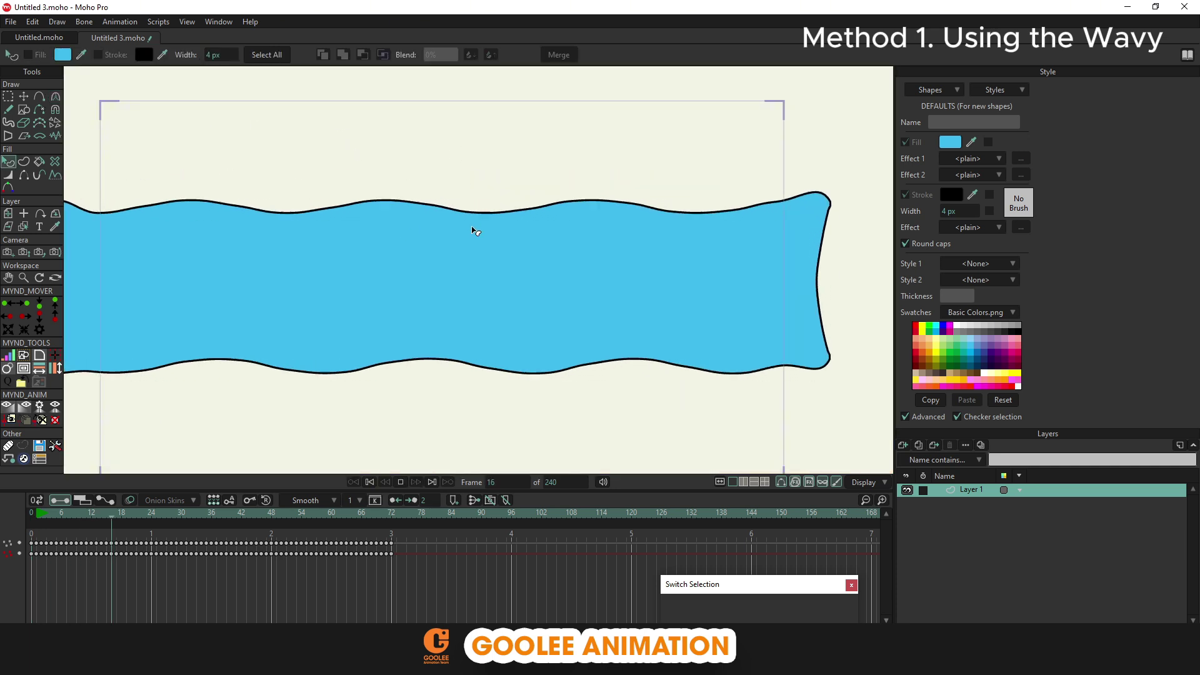
key(space)
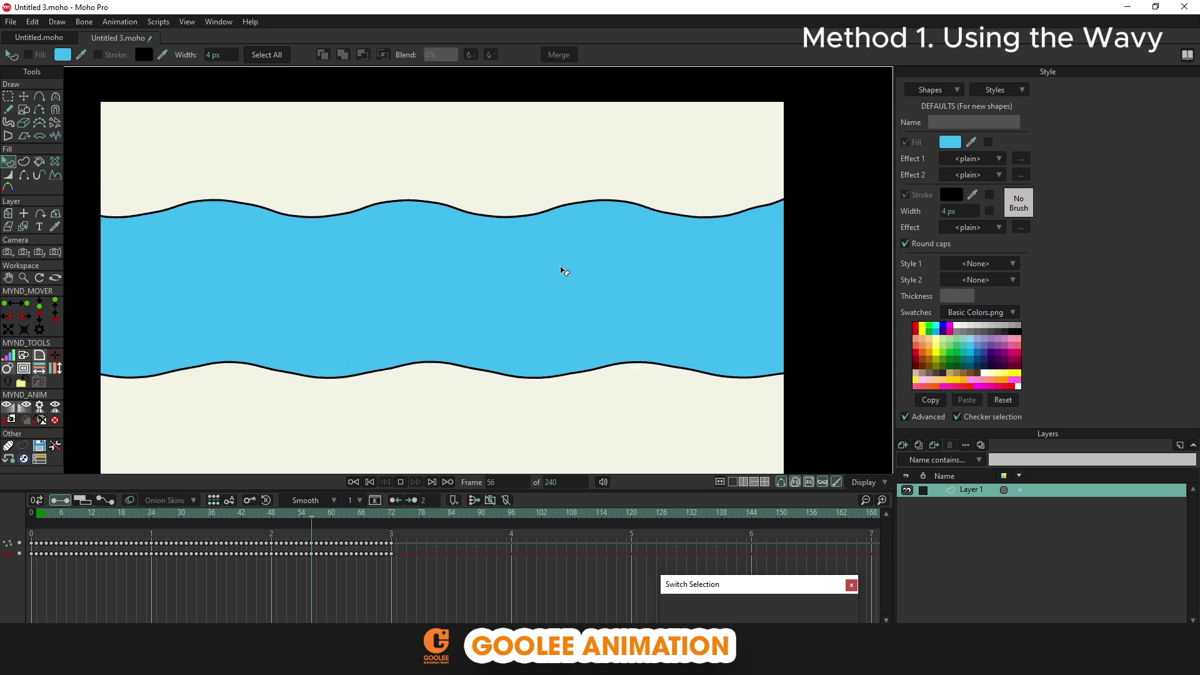
Add closing keyframes at frame 80 and set their interpolation to Cycle back to absolute frame 1
drag(389, 515, 432, 525)
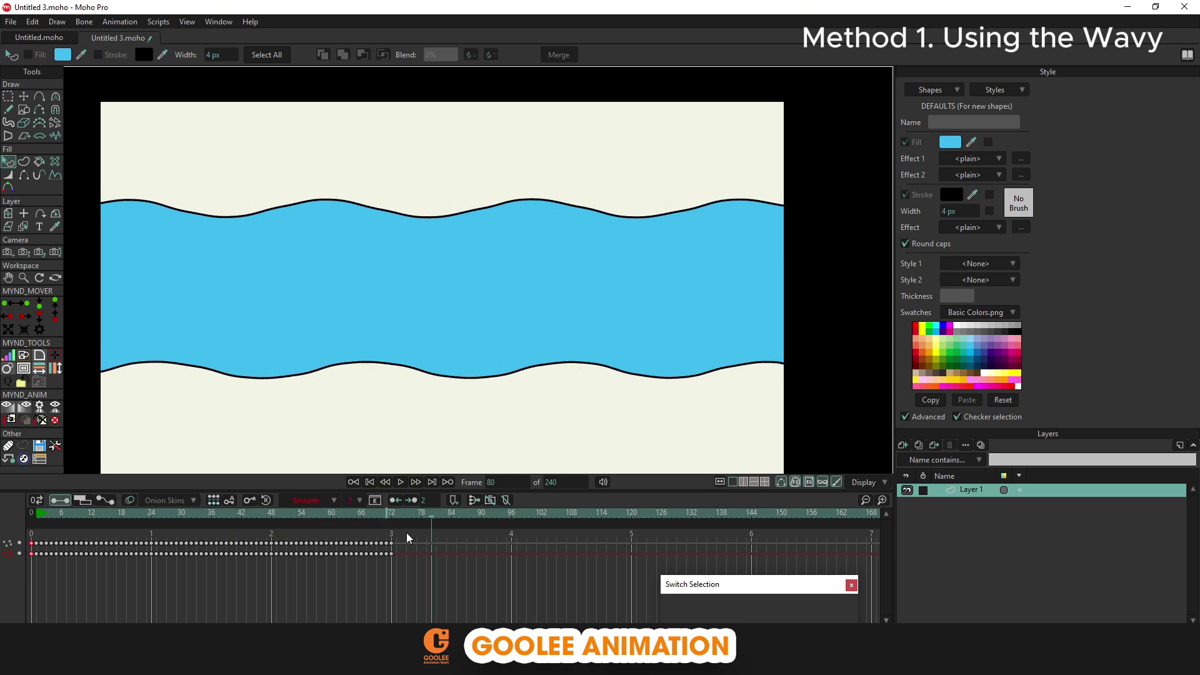
right_click(431, 554)
click(449, 558)
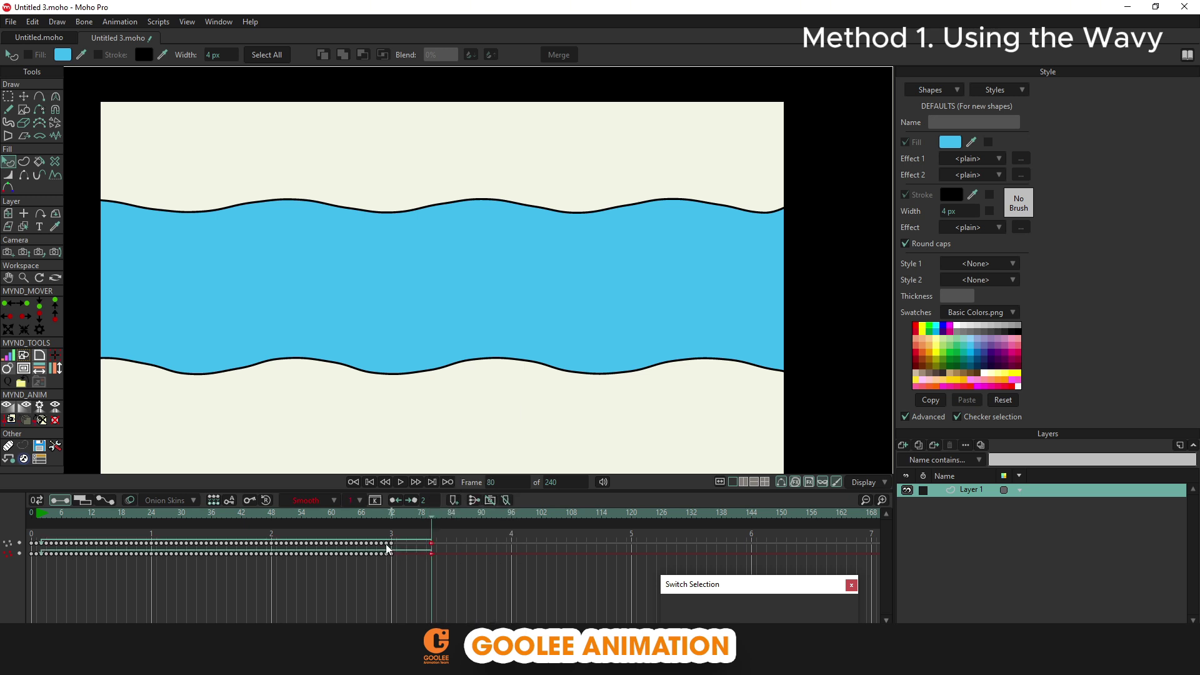
drag(769, 238, 866, 239)
scroll(899, 303, down, 1)
drag(569, 254, 592, 231)
Play back the looping wave and scrub the timeline well beyond the cycle keyframes
click(60, 518)
key(space)
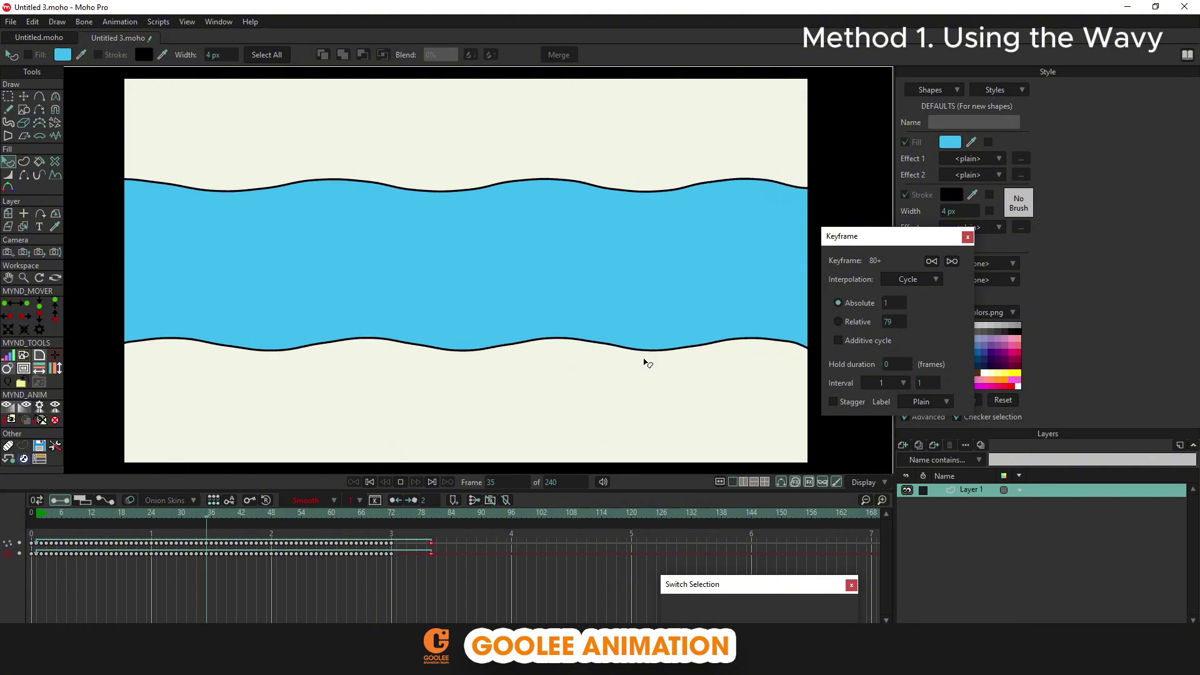
key(space)
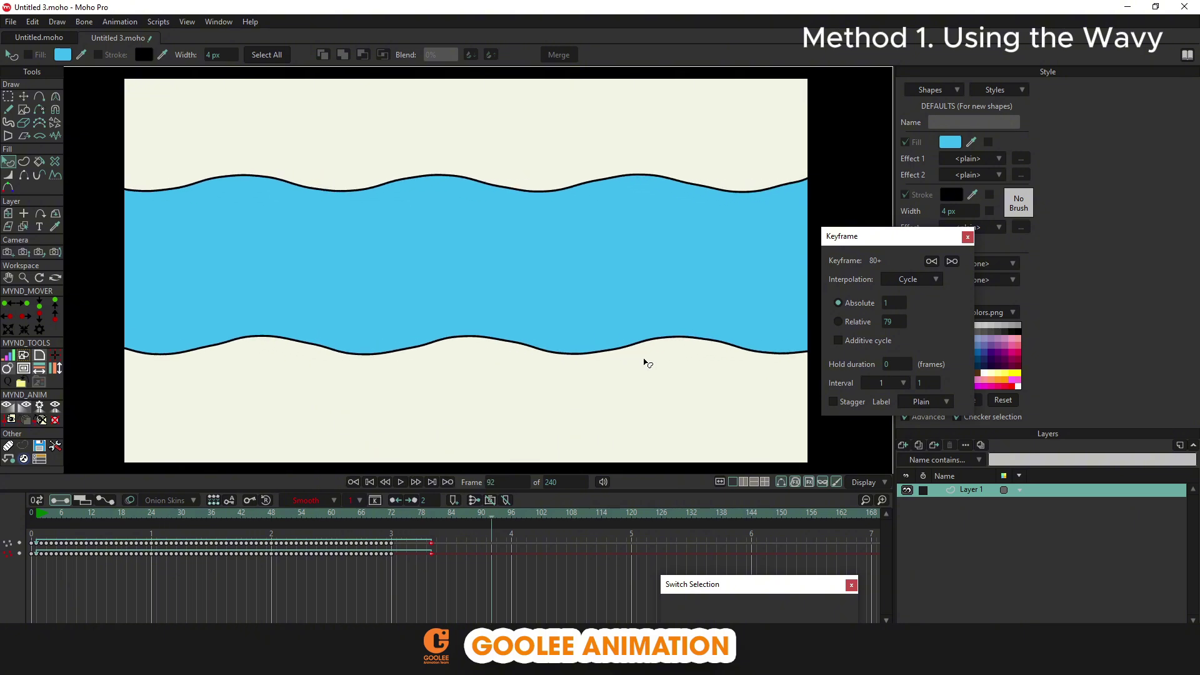
drag(383, 513, 302, 529)
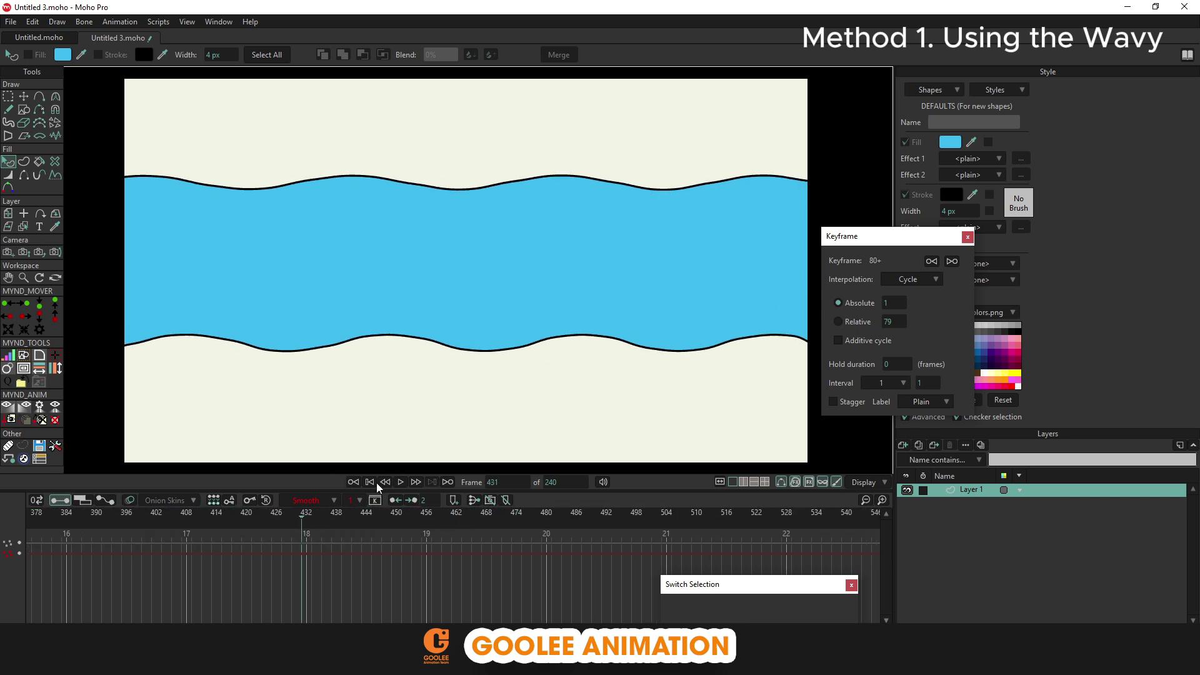
Duplicate Layer 1 at frame 0 and move the copy down so it overlaps the original as a second wave
click(370, 482)
drag(429, 448, 474, 443)
click(918, 445)
drag(449, 358, 495, 378)
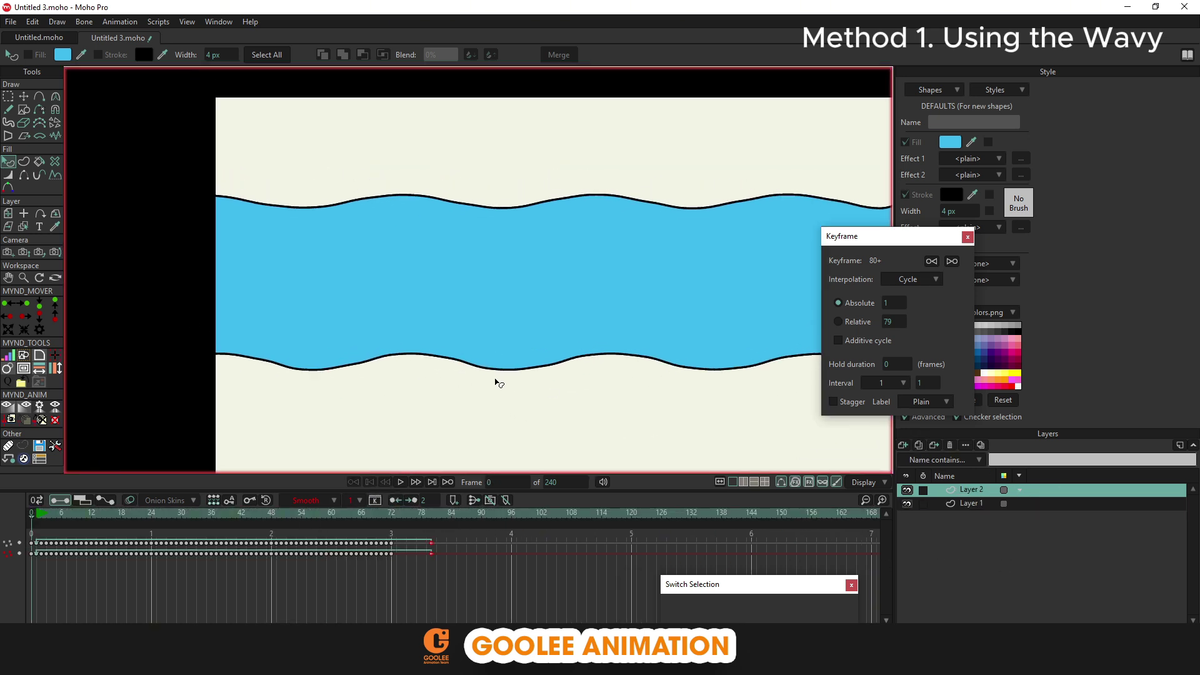
key(m)
mouse_move(625, 314)
mouse_down()
mouse_move(619, 343)
mouse_move(665, 350)
mouse_move(635, 370)
mouse_move(597, 351)
mouse_up()
key(q)
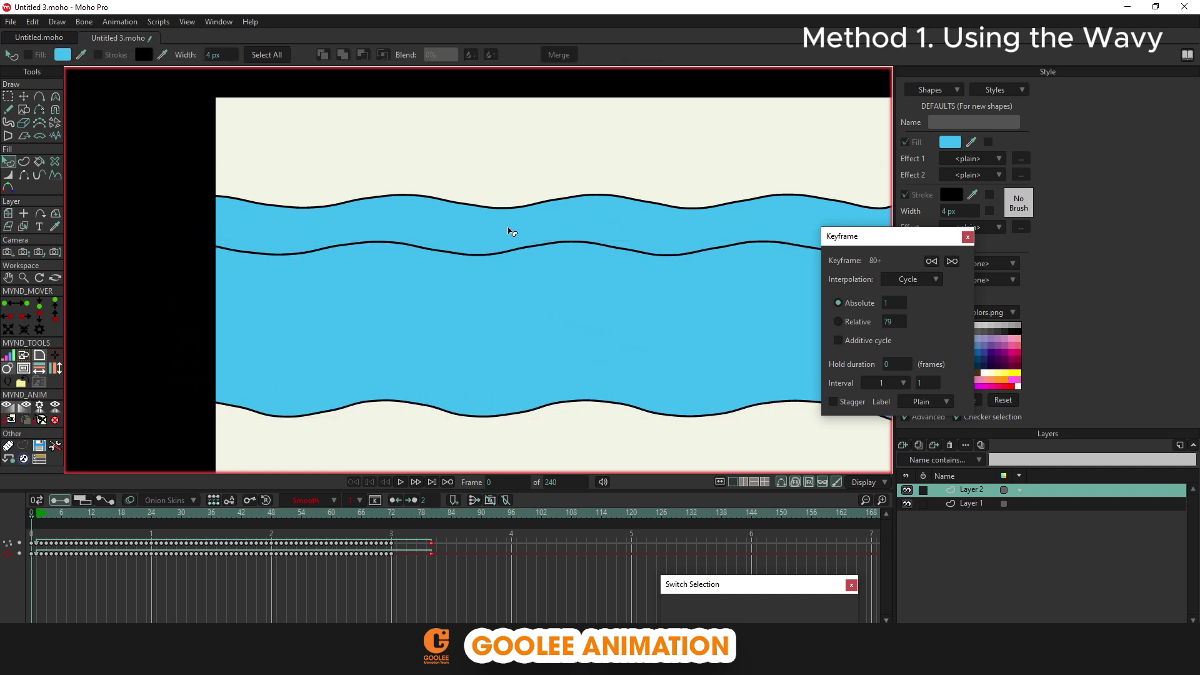
Give the wave on Layer 1 a darker blue fill and preview both waves together
click(945, 502)
click(618, 217)
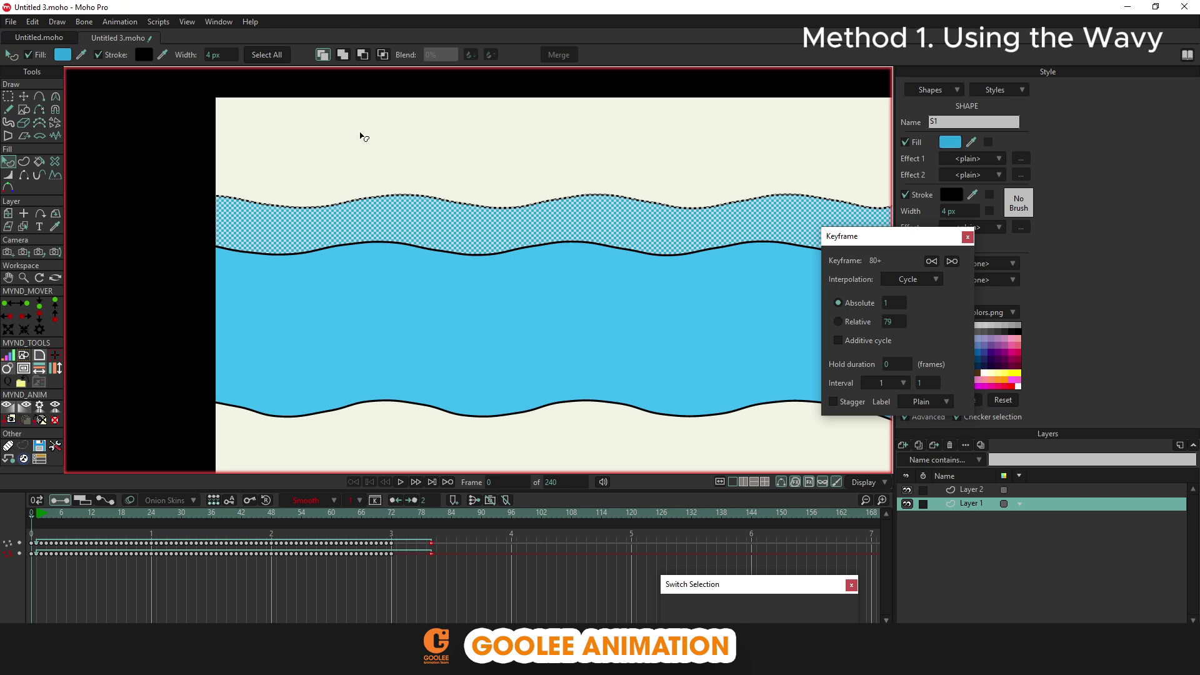
click(362, 137)
scroll(445, 169, down, 6)
key(space)
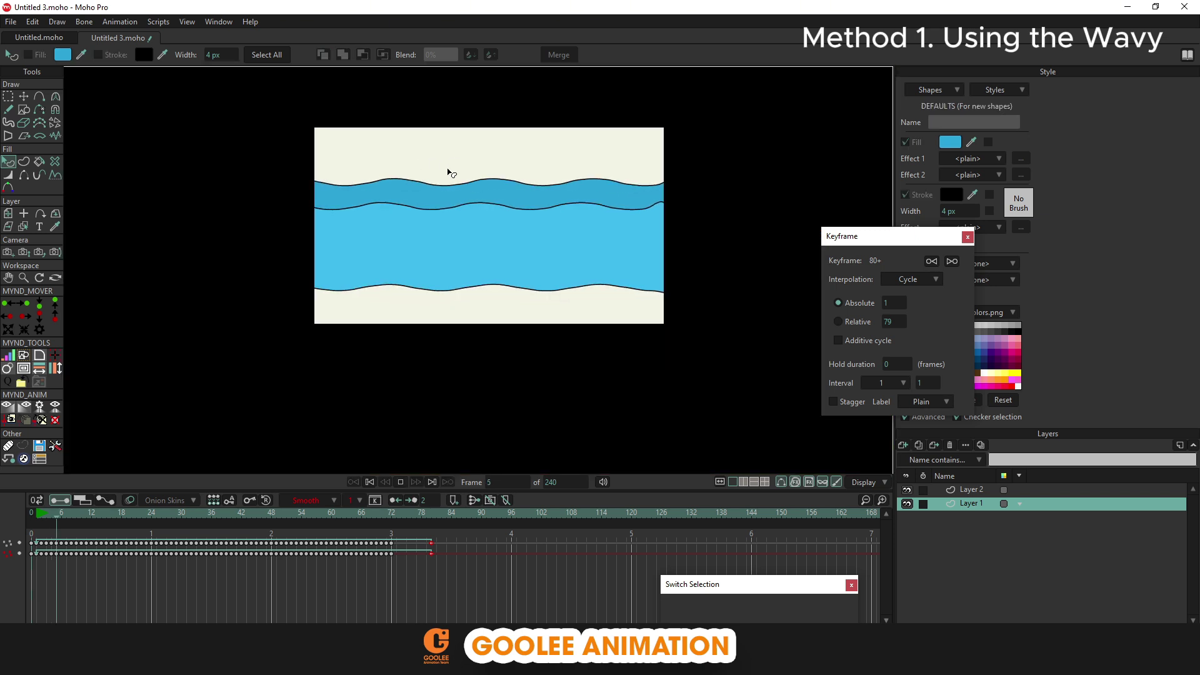
key(space)
Delete all the animation keyframes of the front wave on Layer 2
drag(85, 513, 32, 530)
alt+right_click(524, 250)
key(t)
drag(461, 575, 25, 538)
key(Delete)
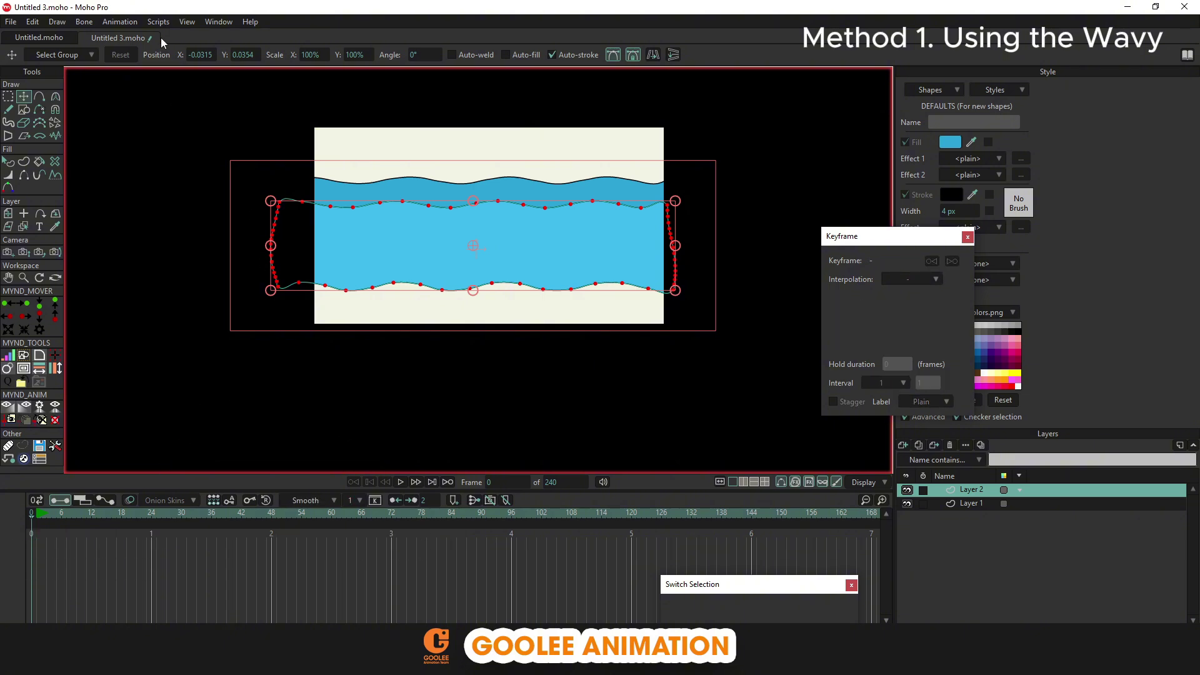
Apply the Wavy script to Layer 2 up to frame 84 and cycle closing keyframes at frame 92 back to absolute frame 1
click(158, 21)
mouse_move(241, 186)
click(275, 194)
click(492, 514)
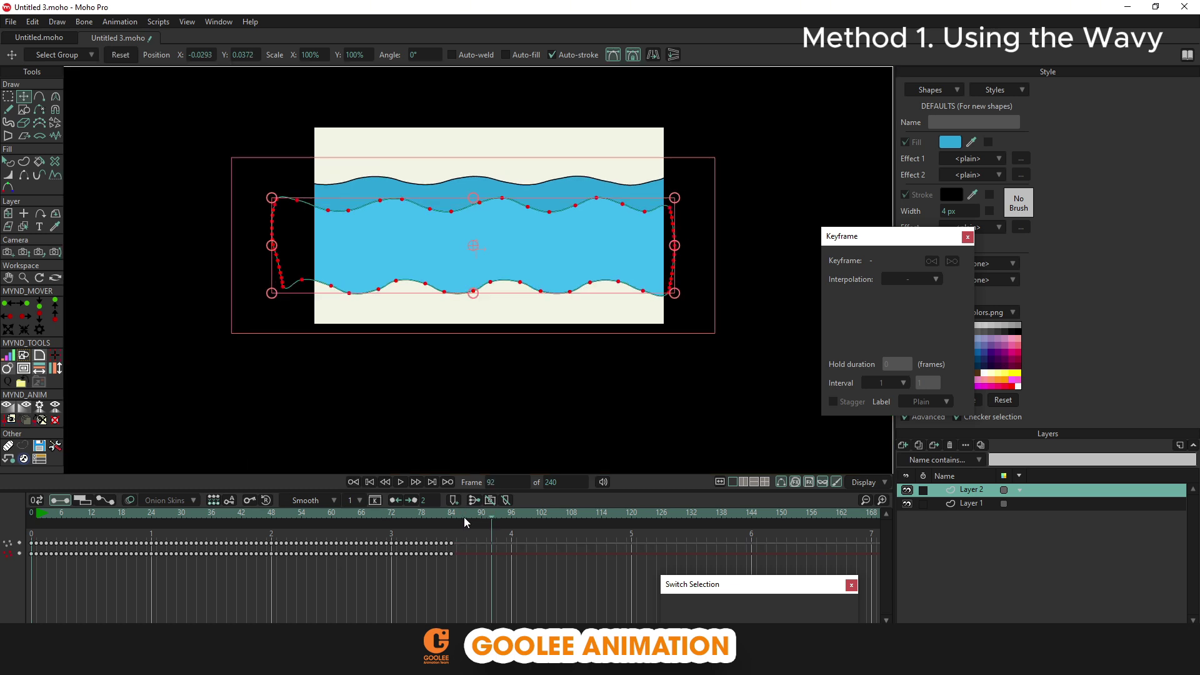
drag(516, 542, 34, 600)
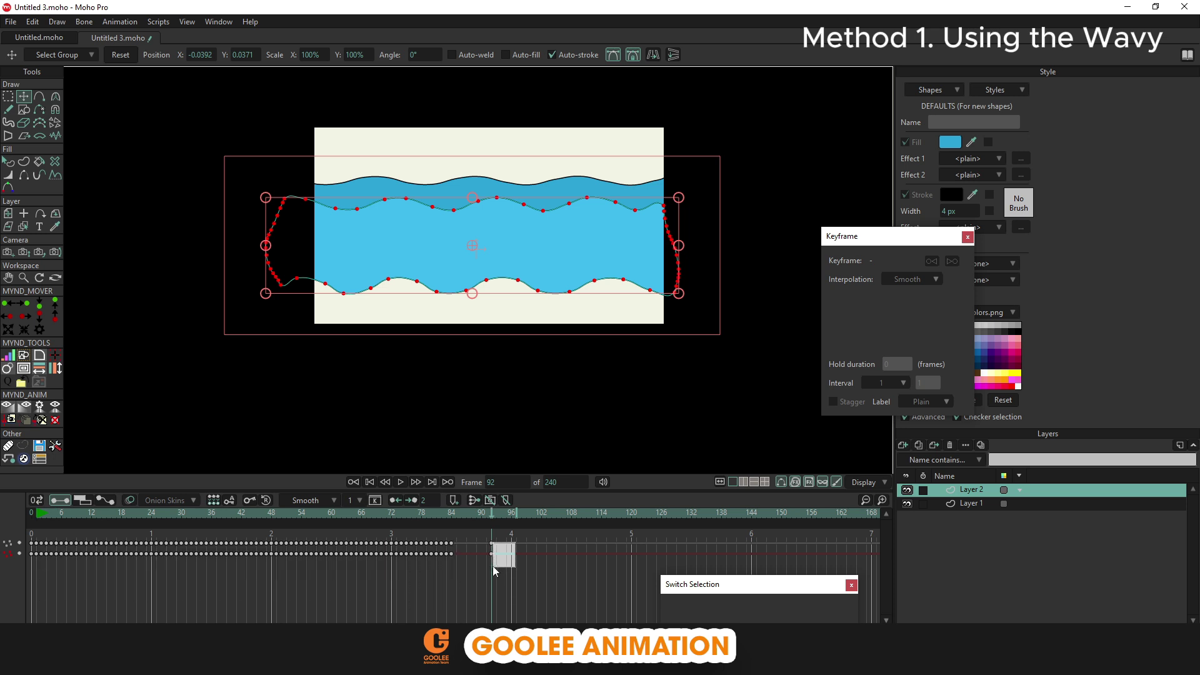
right_click(492, 553)
click(514, 556)
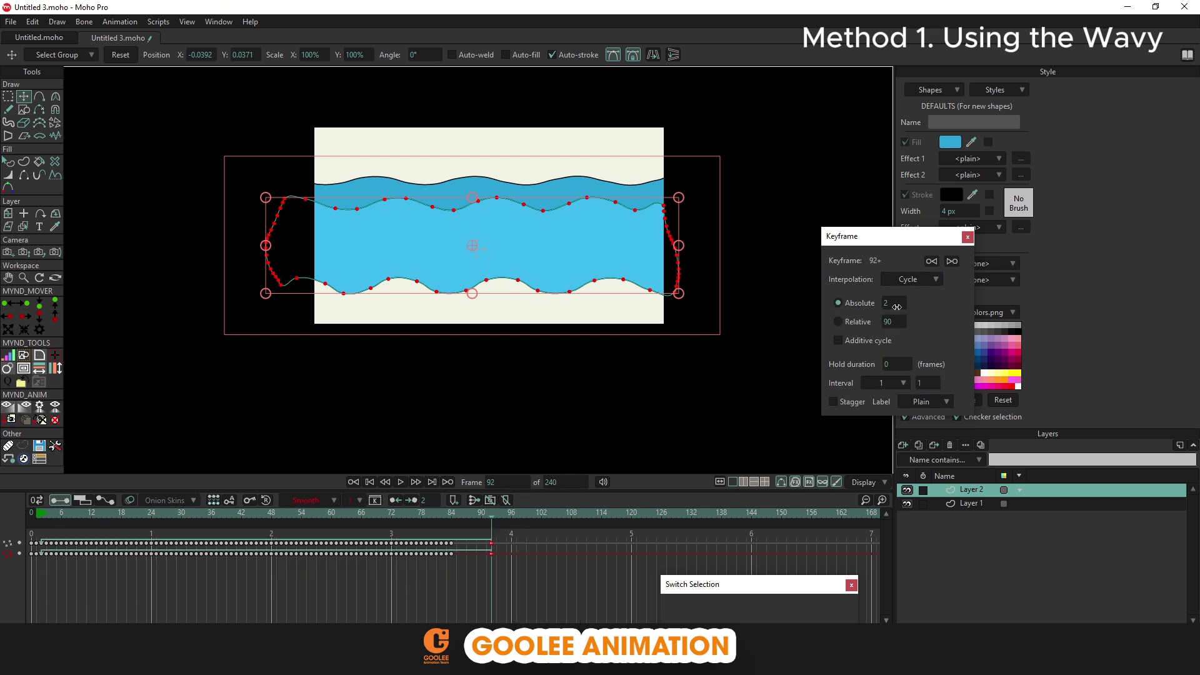
drag(897, 306, 887, 307)
Play and scrub through the two overlapping waves to check the front wave's motion up close
drag(490, 365, 504, 348)
key(space)
key(q)
scroll(623, 245, up, 2)
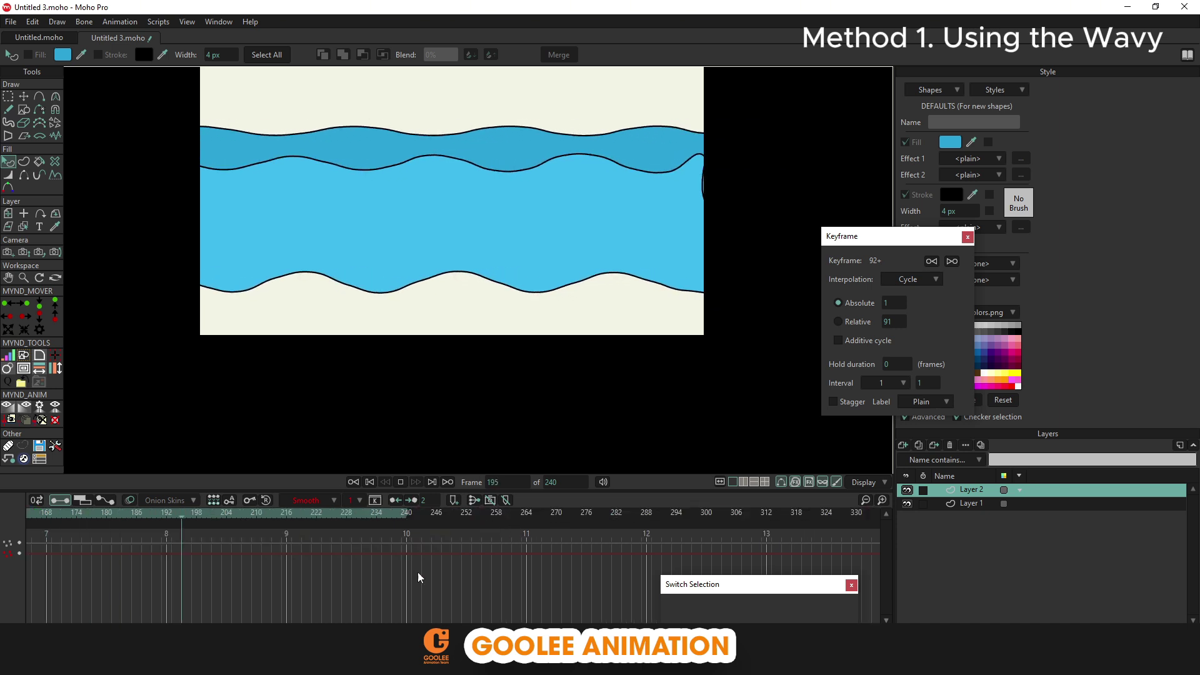
drag(29, 513, 478, 553)
scroll(470, 286, up, 3)
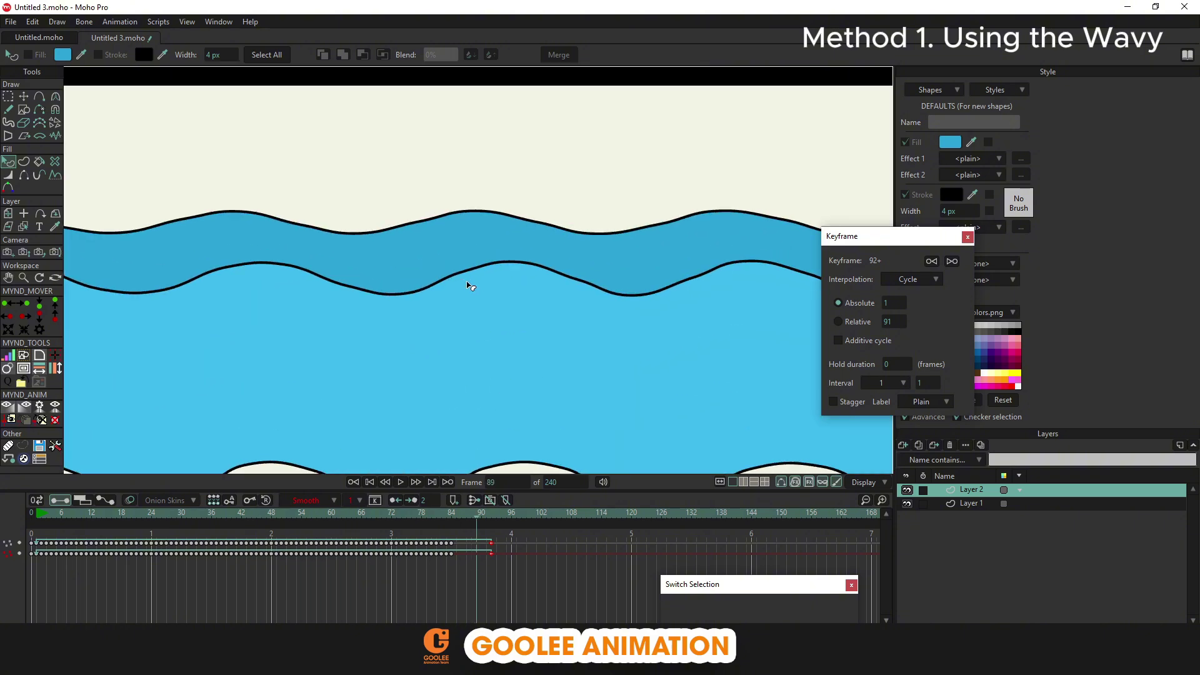
drag(467, 285, 481, 349)
Delete Layer 2's wave keyframes and return to frame 0 with its points ready for transforming
drag(46, 522, 25, 566)
key(Delete)
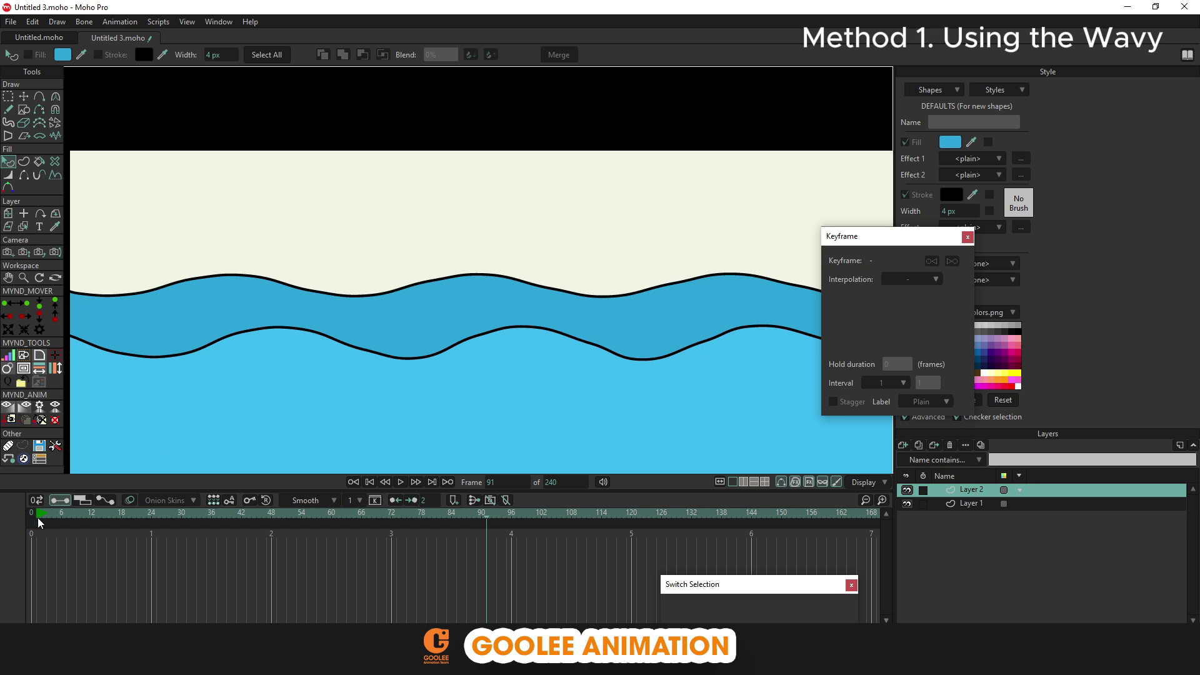
drag(38, 518, 8, 520)
key(t)
scroll(321, 318, down, 4)
scroll(322, 318, up, 3)
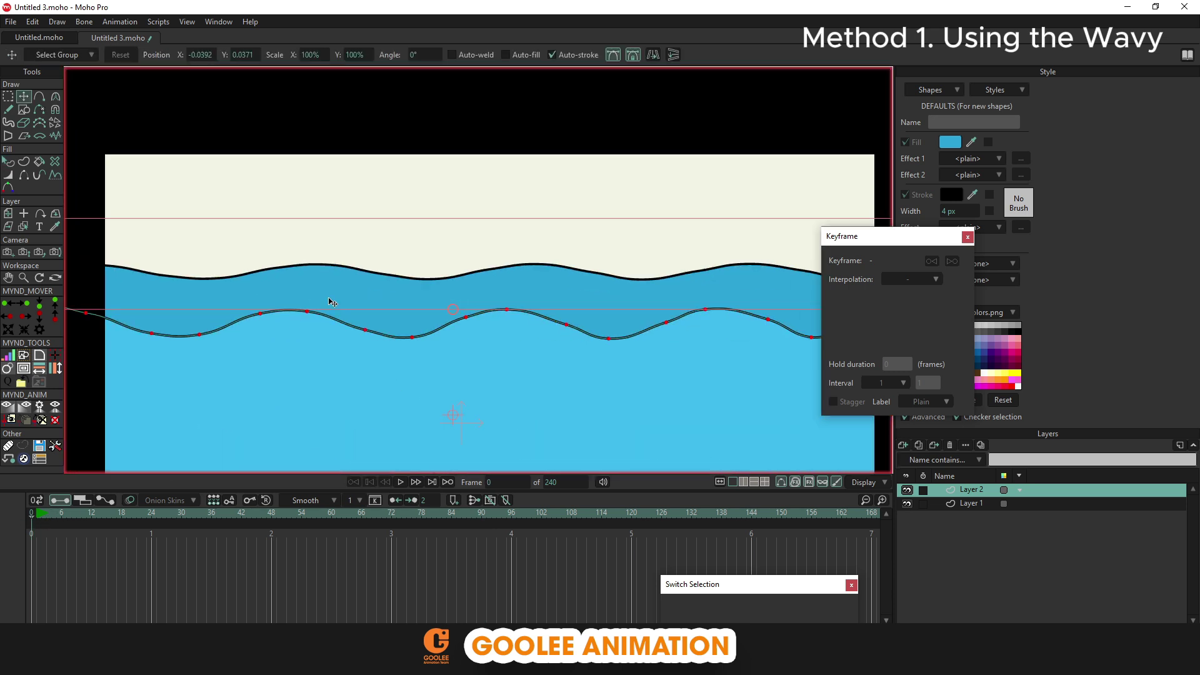
drag(329, 299, 347, 293)
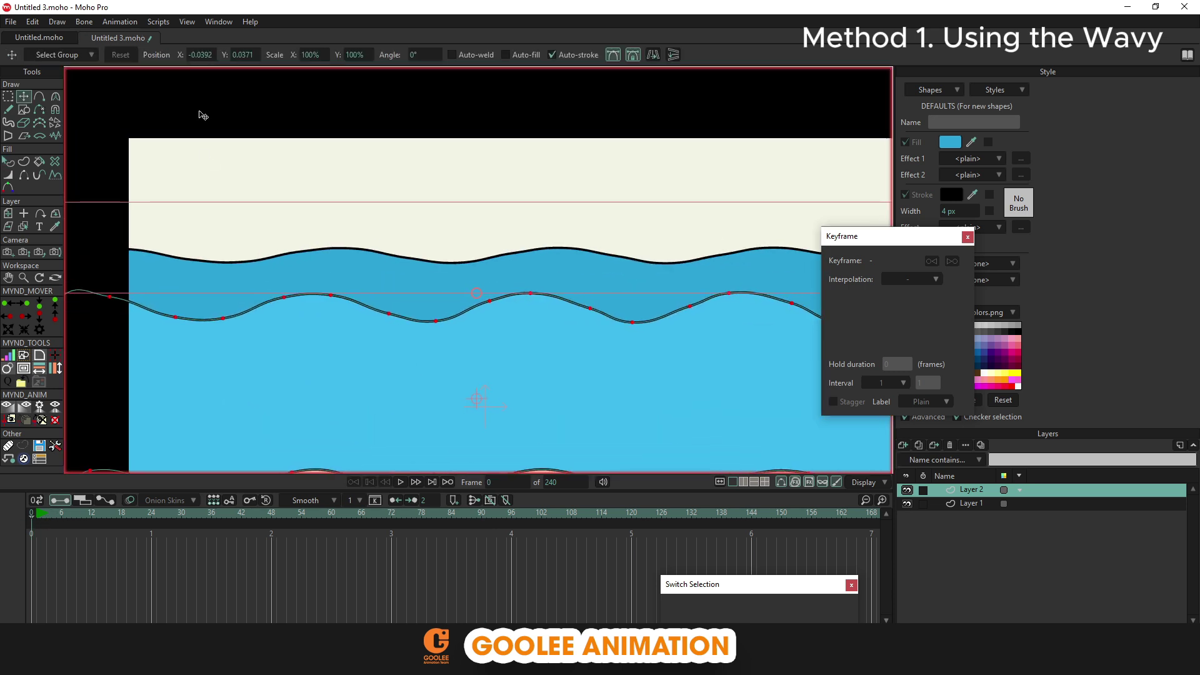
Try the Wavy script on Layer 2 with a duration of 60 frames, frequency 1 and constant amplitude 1
click(120, 22)
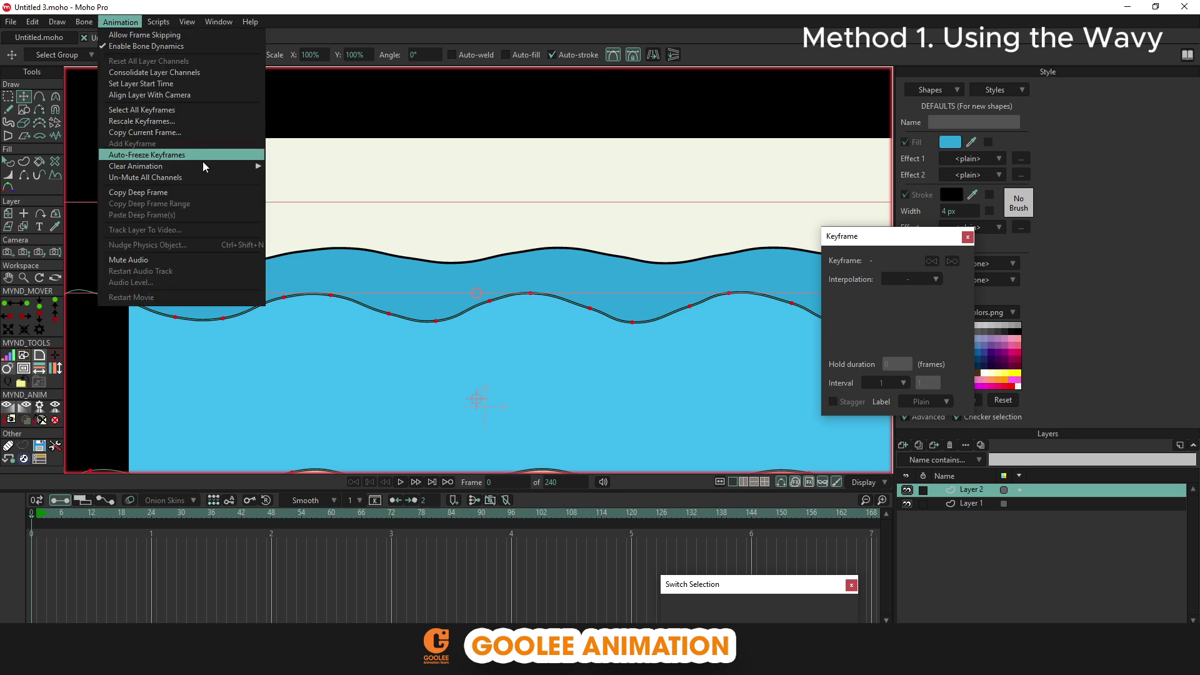
mouse_move(158, 22)
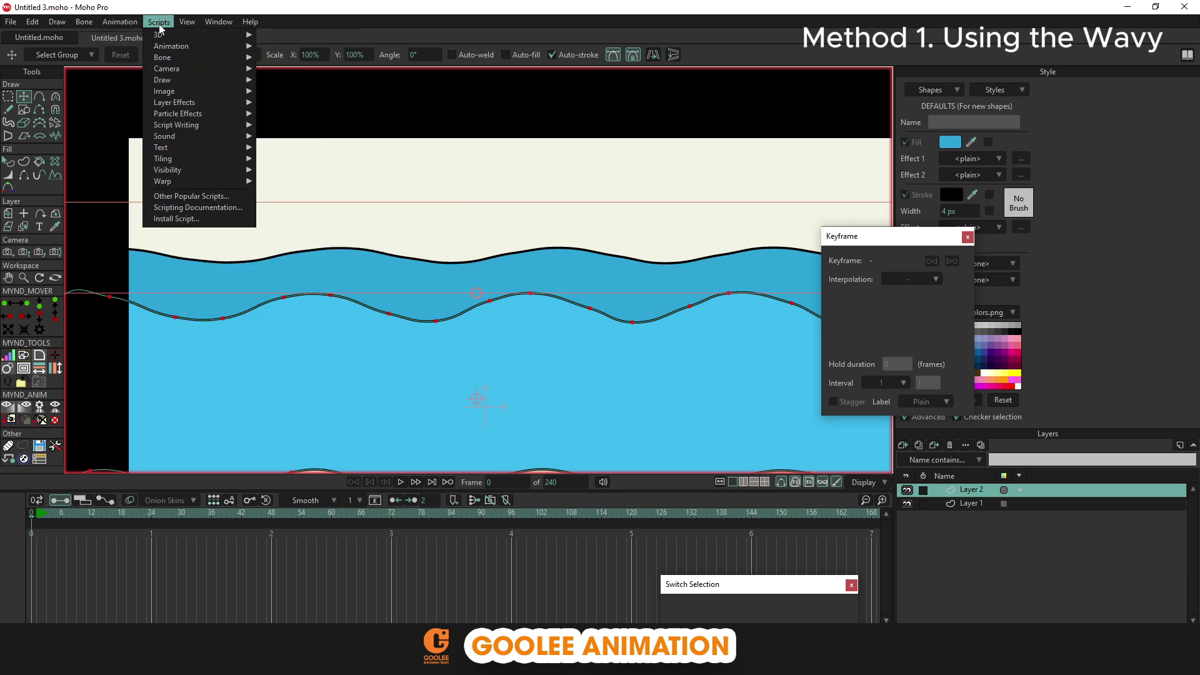
mouse_move(182, 181)
click(278, 195)
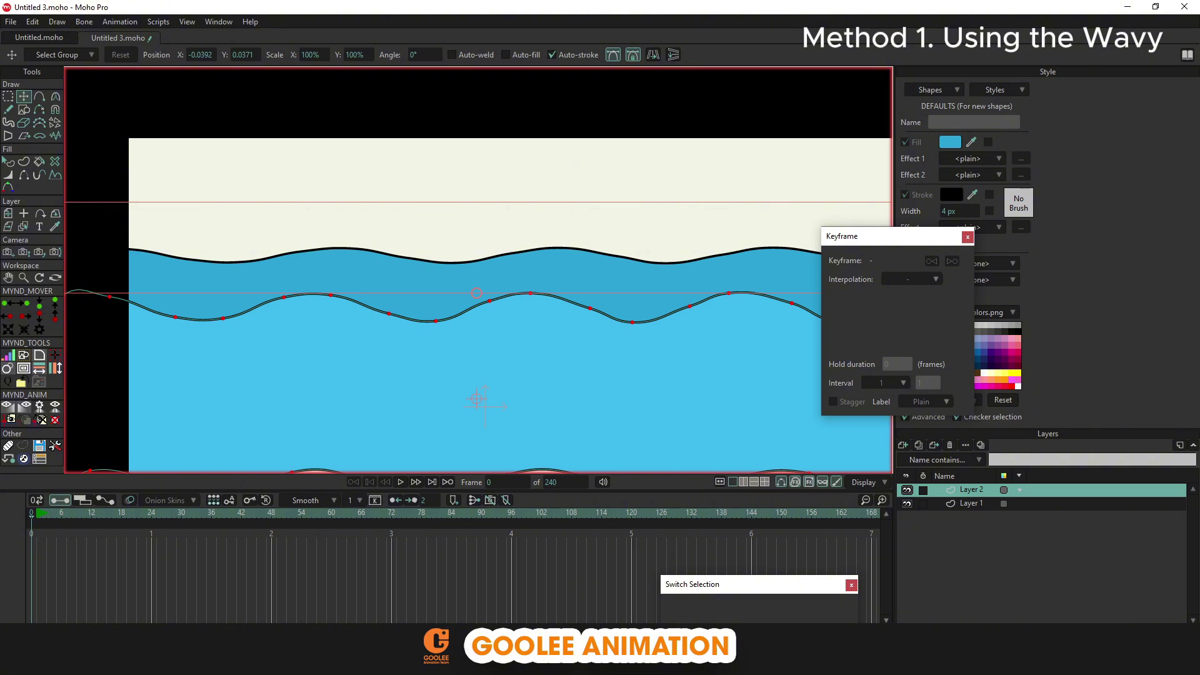
drag(986, 272, 1015, 250)
click(979, 325)
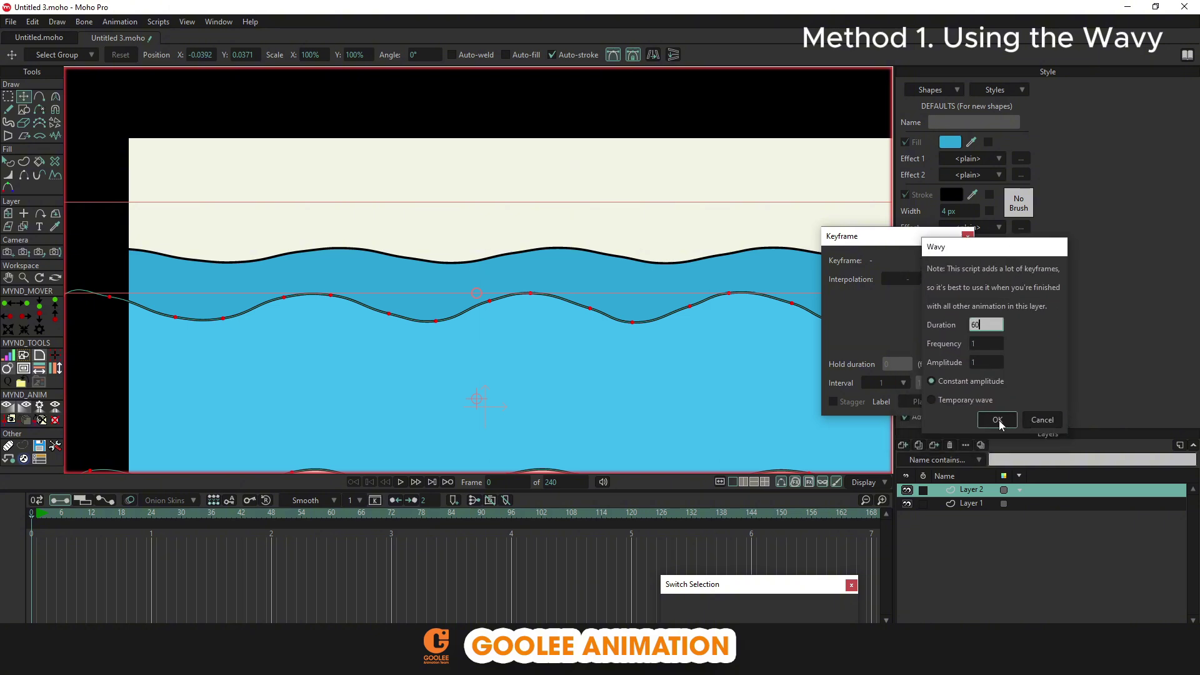
click(998, 420)
Play the two waves, then undo the Wavy keyframes on Layer 2
click(400, 482)
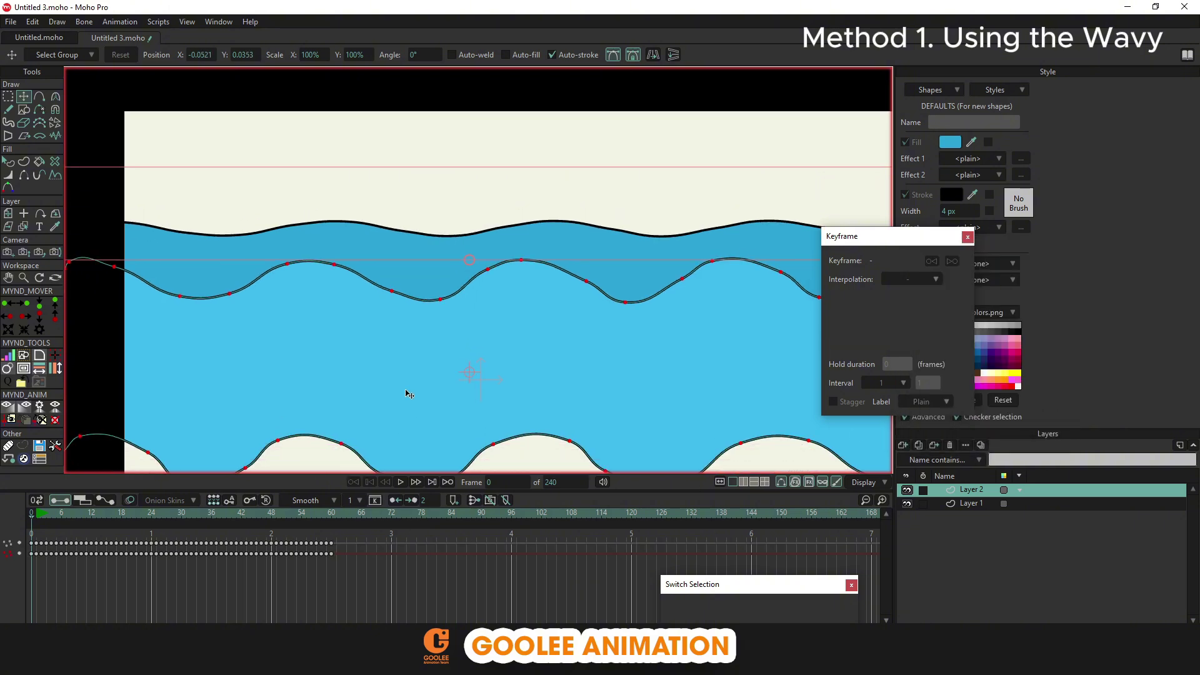
click(401, 482)
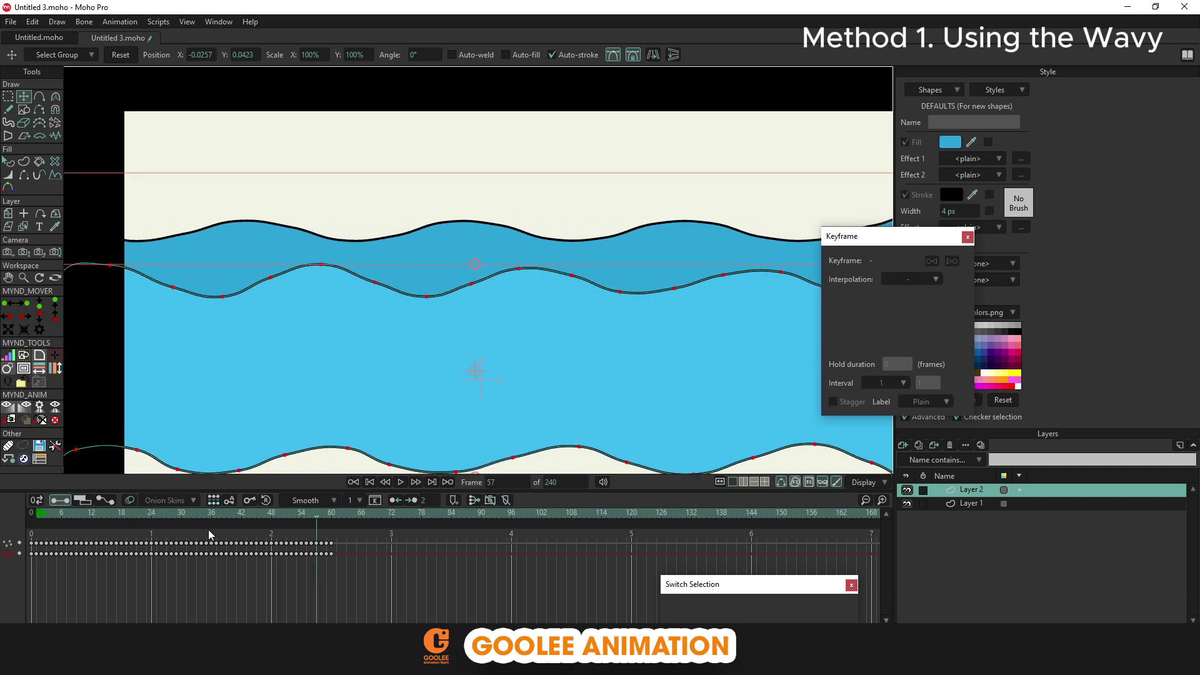
key(ctrl+z)
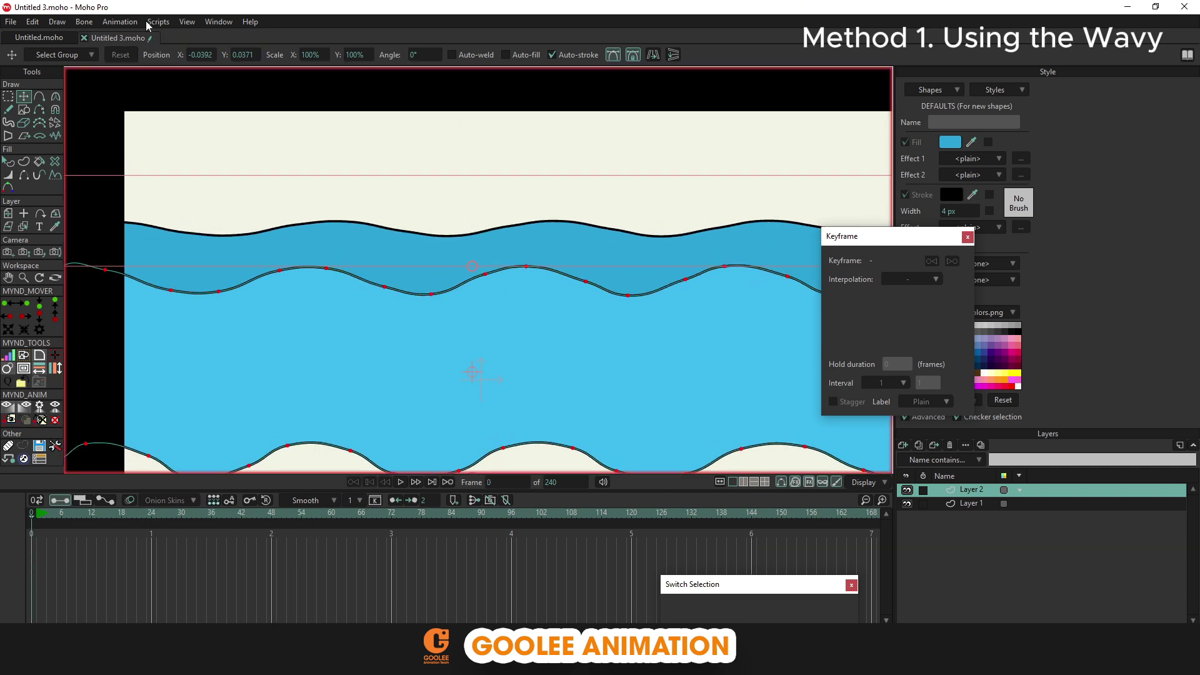
click(149, 23)
click(322, 260)
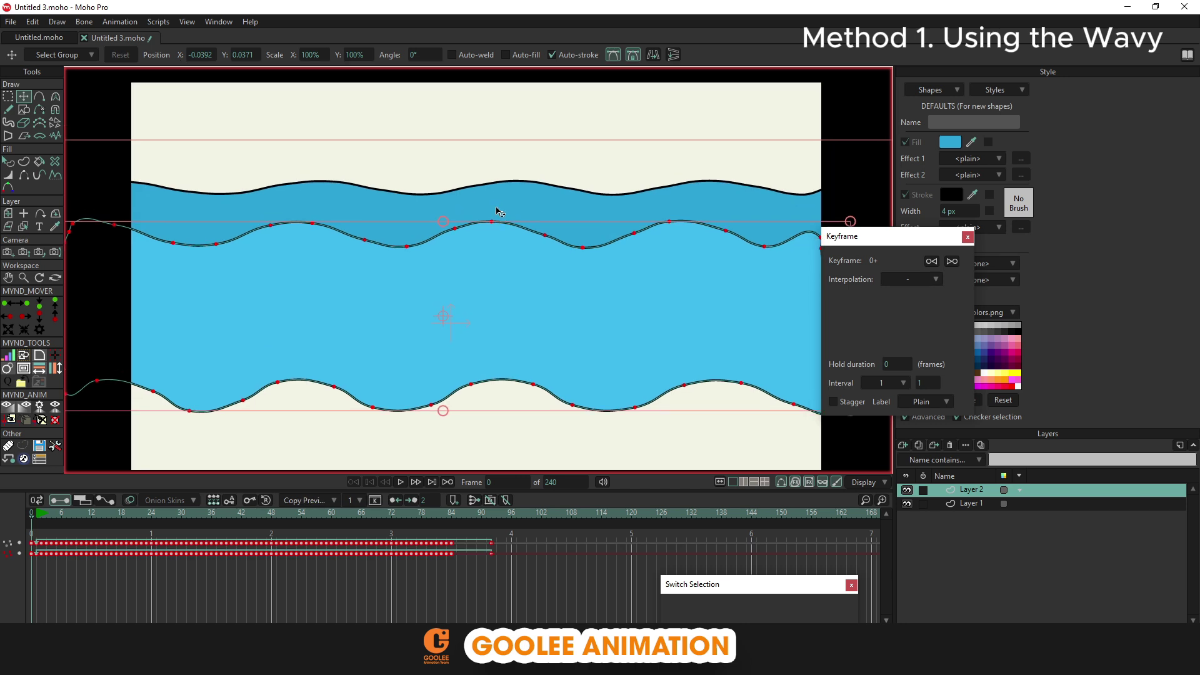
scroll(514, 178, down, 2)
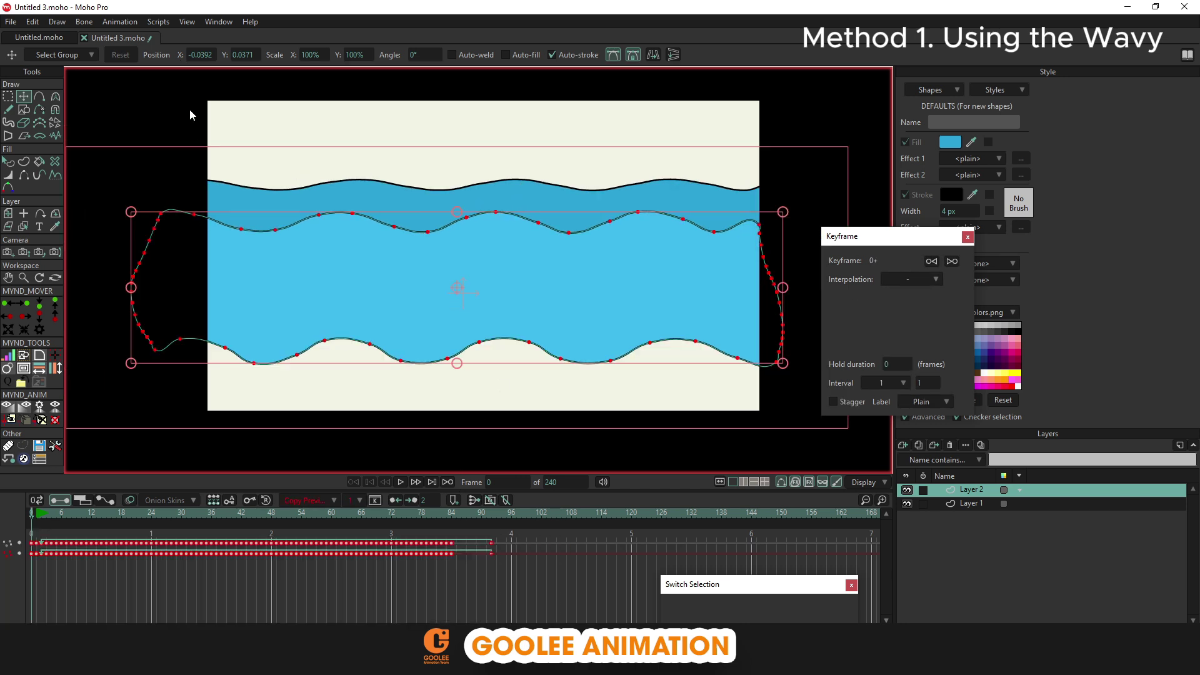
key(ctrl+z)
Apply the Wavy script to Layer 2 with a duration of 60 frames, frequency 2 and constant amplitude 1
click(160, 22)
mouse_move(226, 181)
click(285, 196)
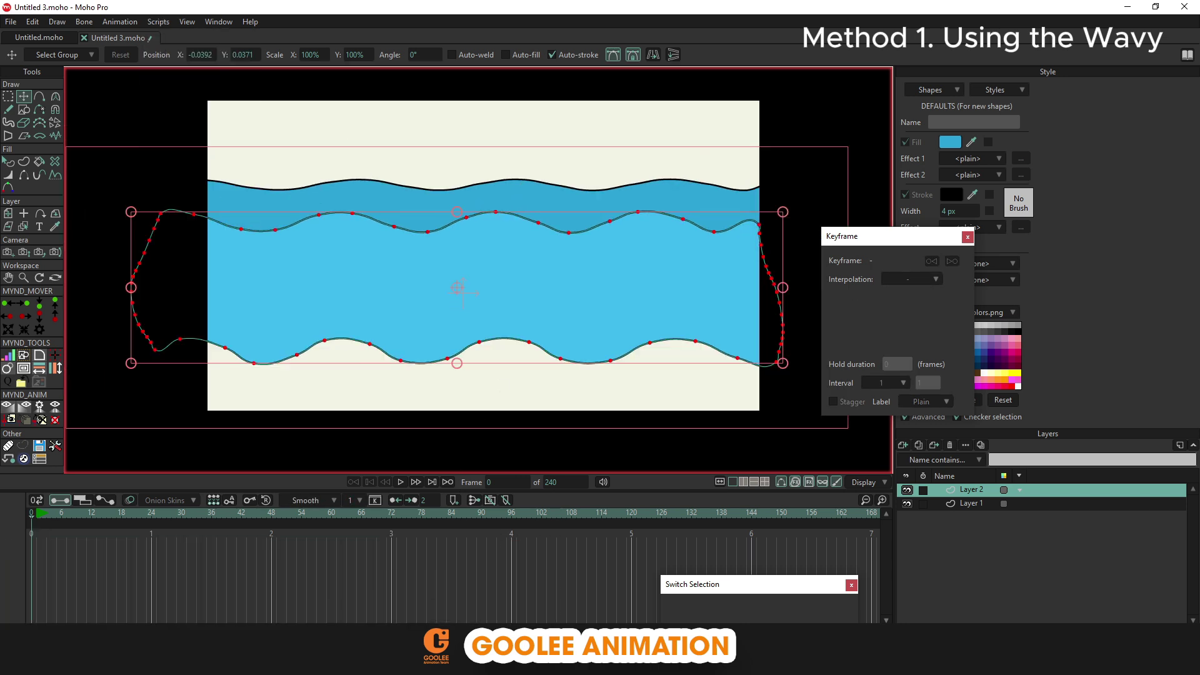
drag(494, 261, 950, 236)
double_click(959, 333)
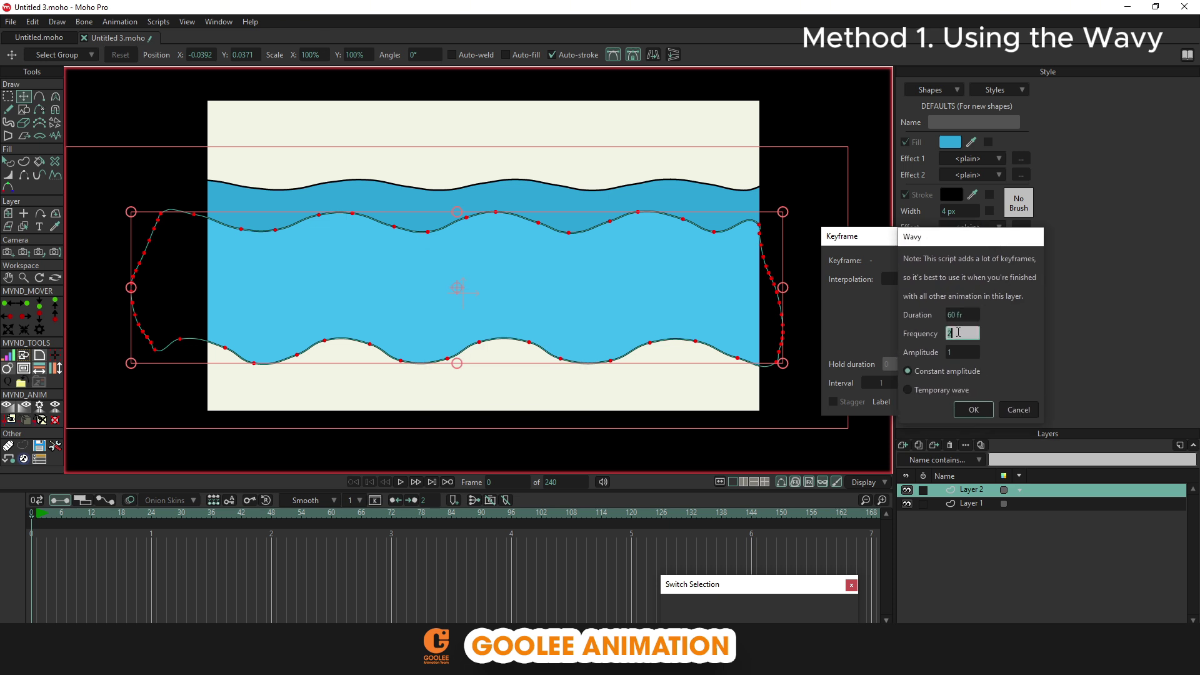
click(972, 412)
Play the overlapping waves up close and preview them as a loop ending at frame 60
drag(796, 415, 811, 392)
key(space)
key(q)
scroll(520, 167, up, 4)
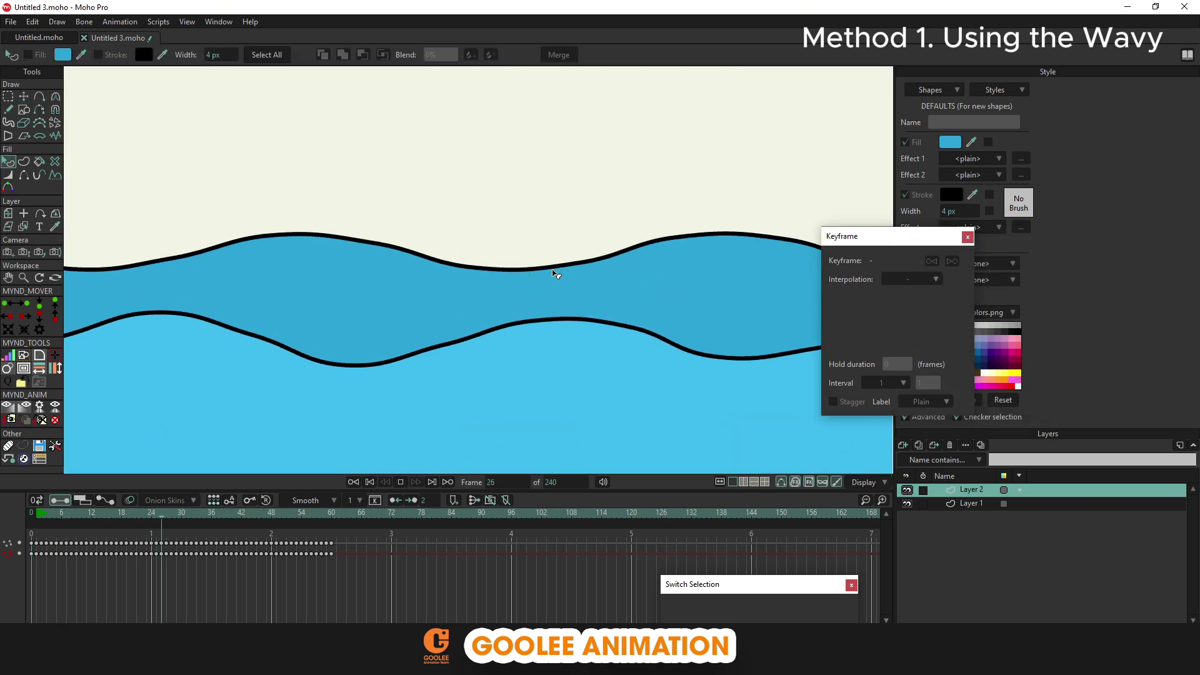
key(space)
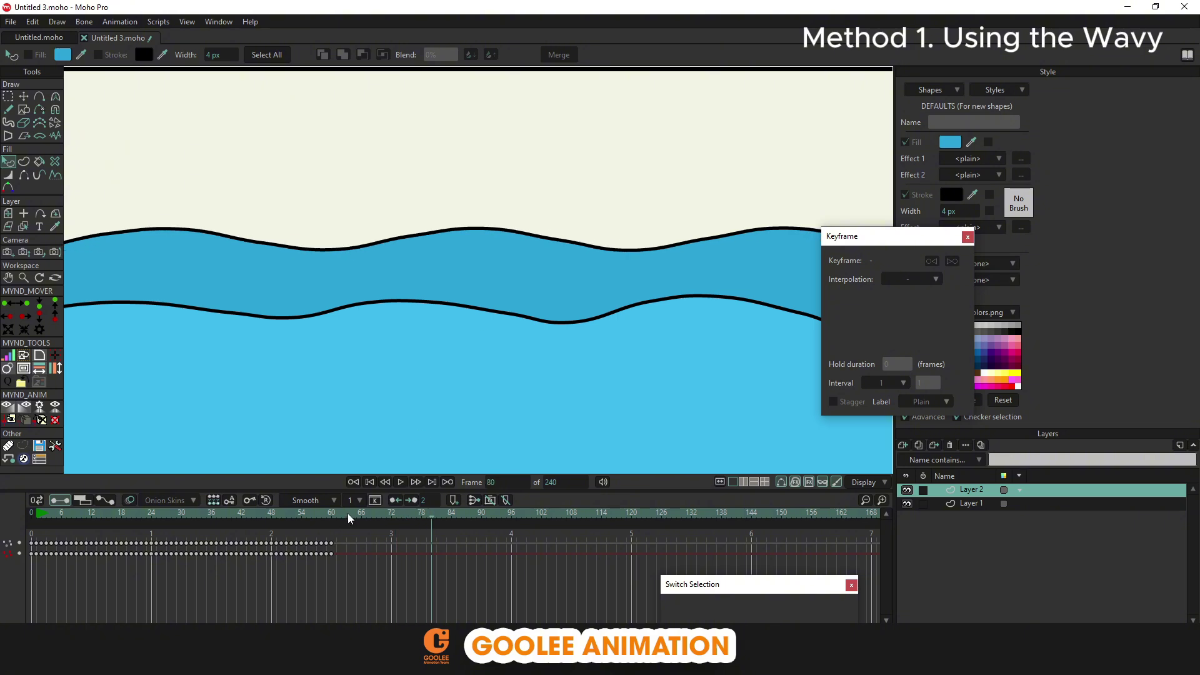
drag(348, 518, 319, 542)
key(space)
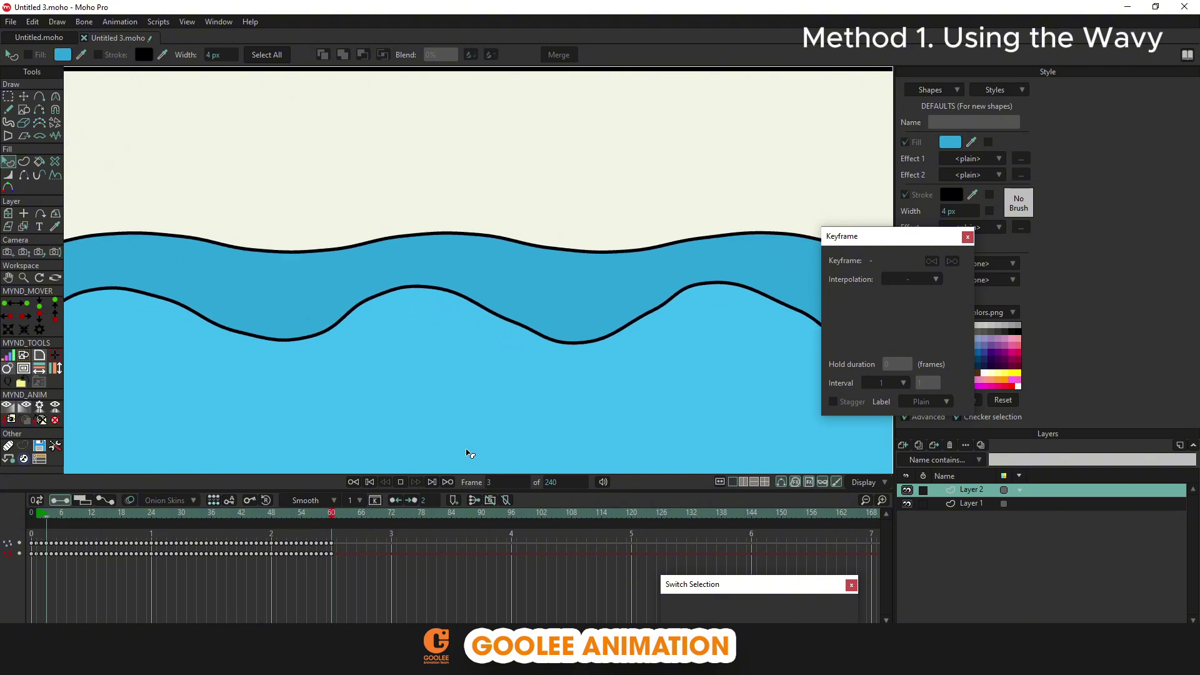
key(space)
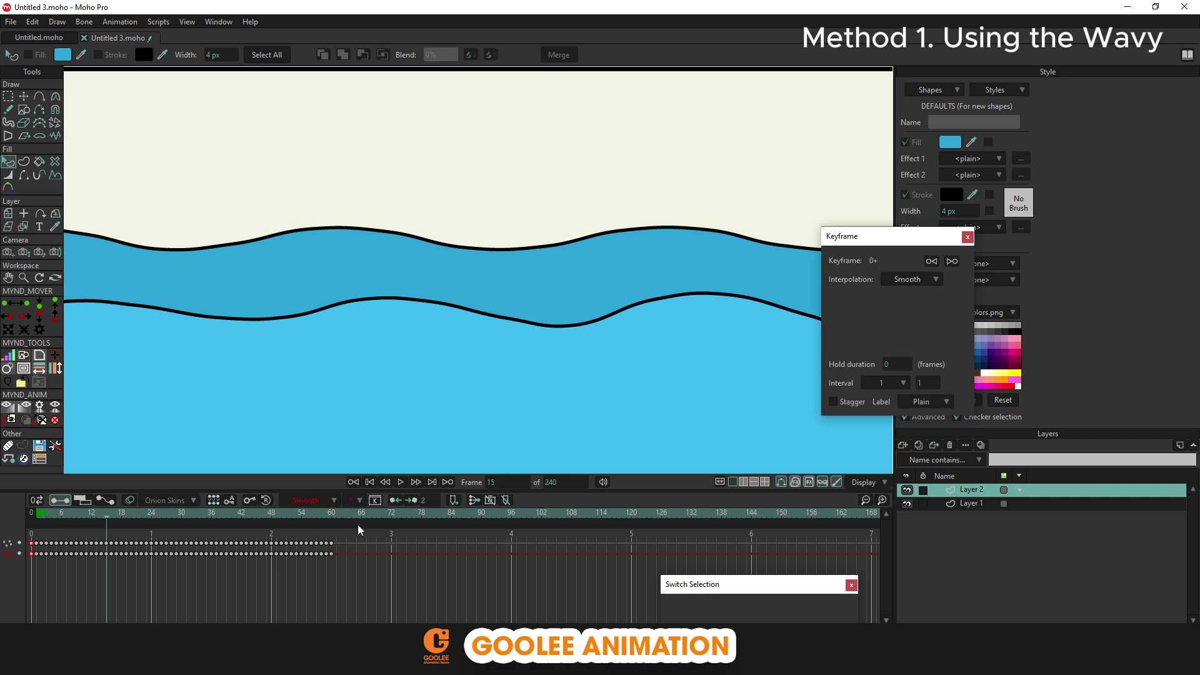
Place Layer 2's opening keyframes at frame 66, cycle them back to absolute frame 1, and play the loop
click(361, 514)
right_click(360, 551)
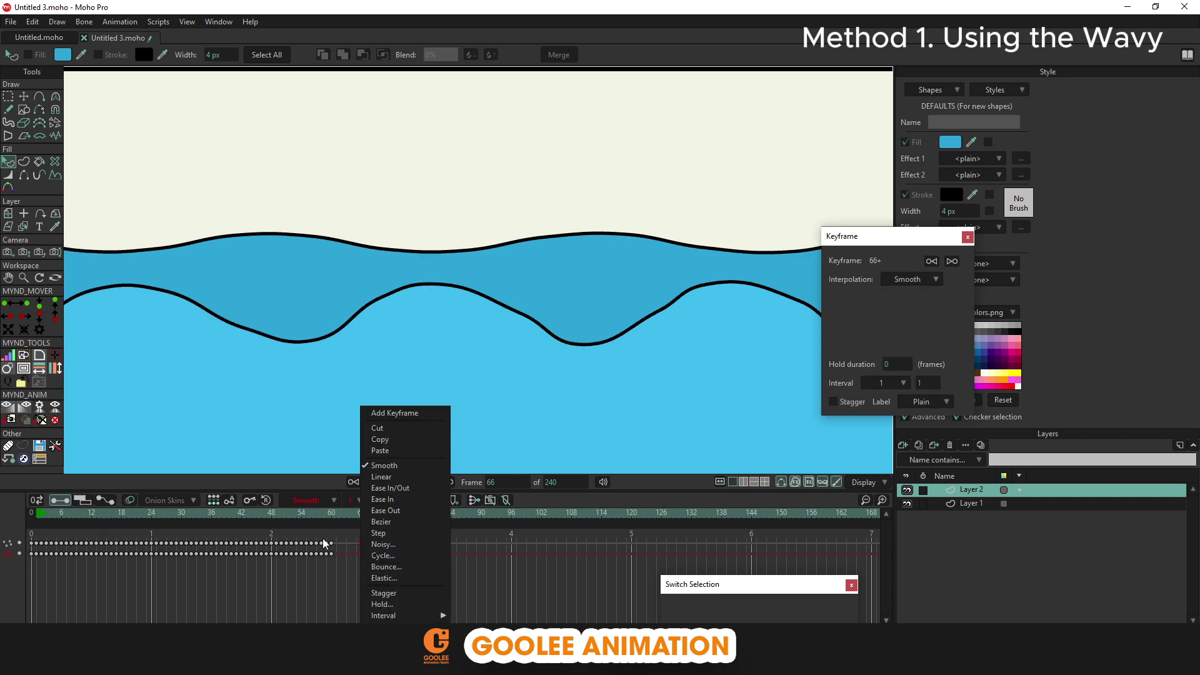
click(382, 555)
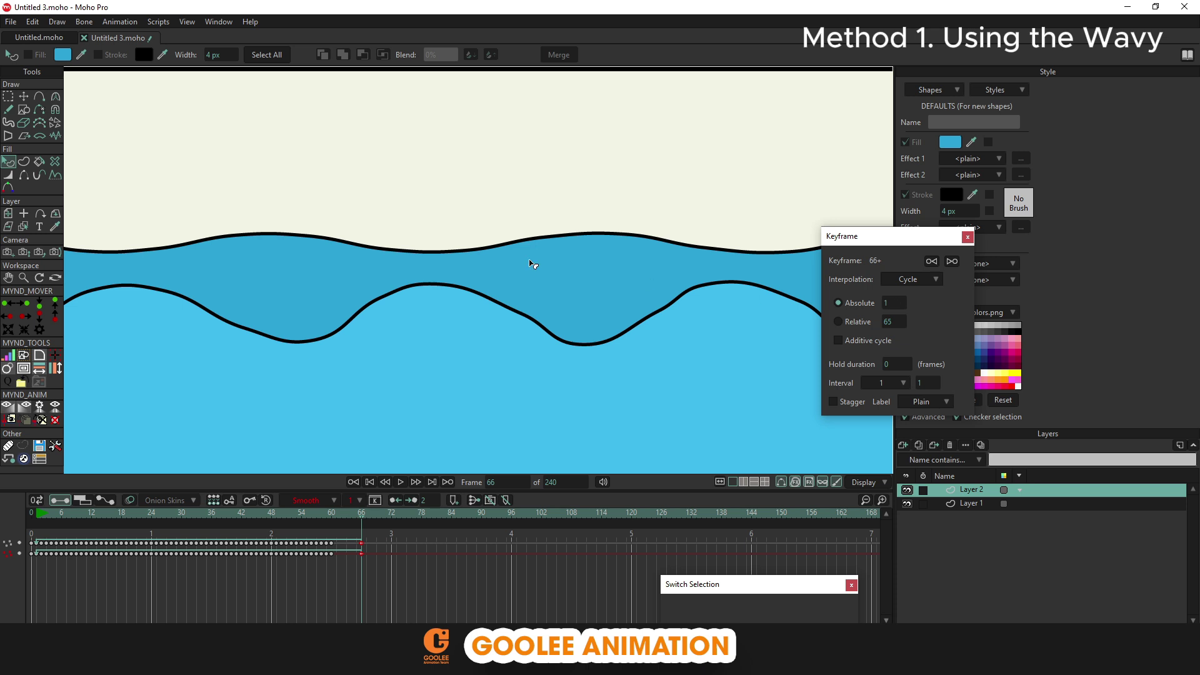
key(space)
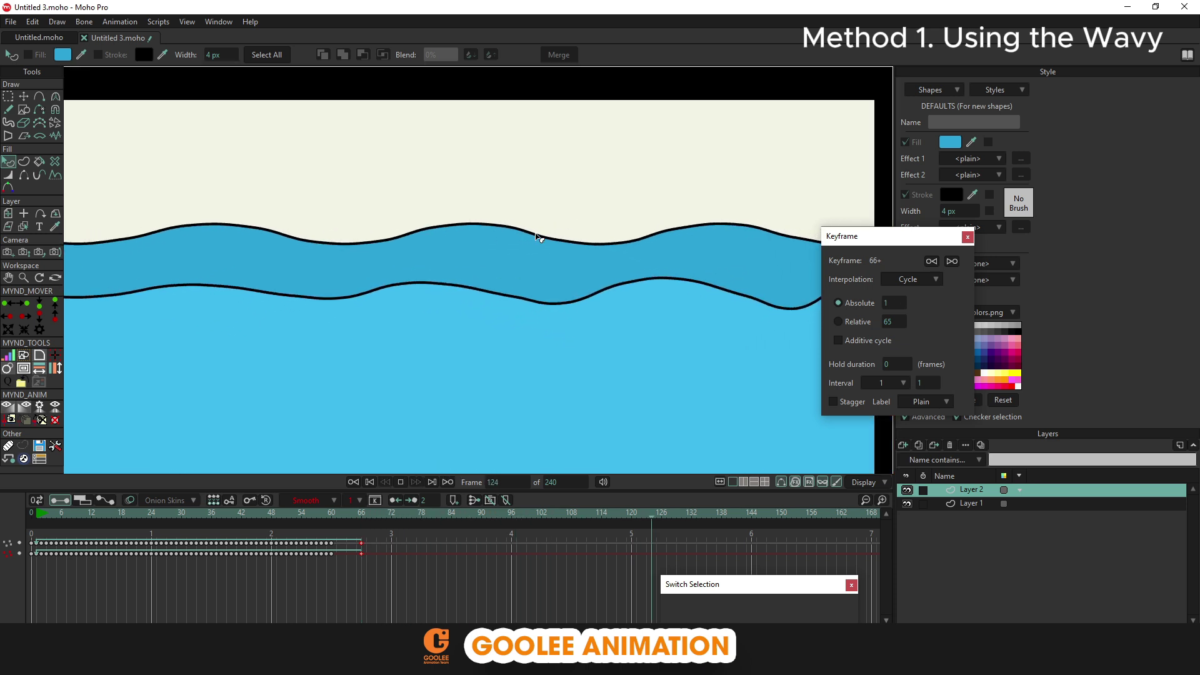
key(space)
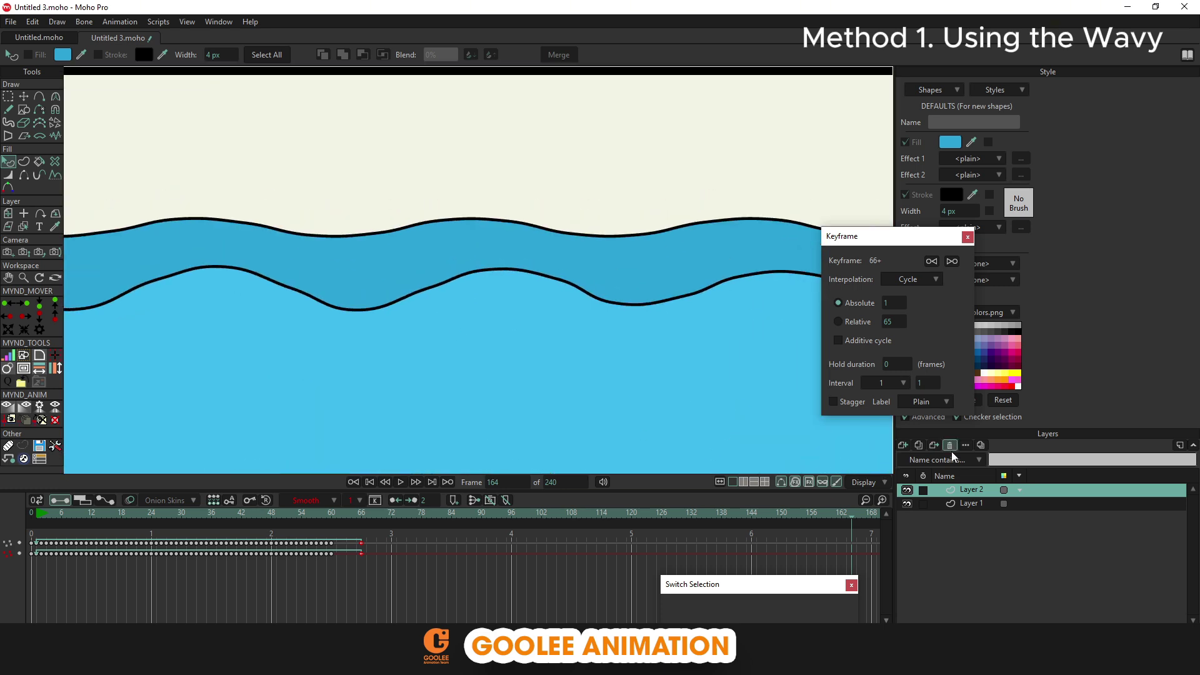
Delete the wave layers and add a new empty vector layer
click(951, 448)
click(903, 448)
click(947, 482)
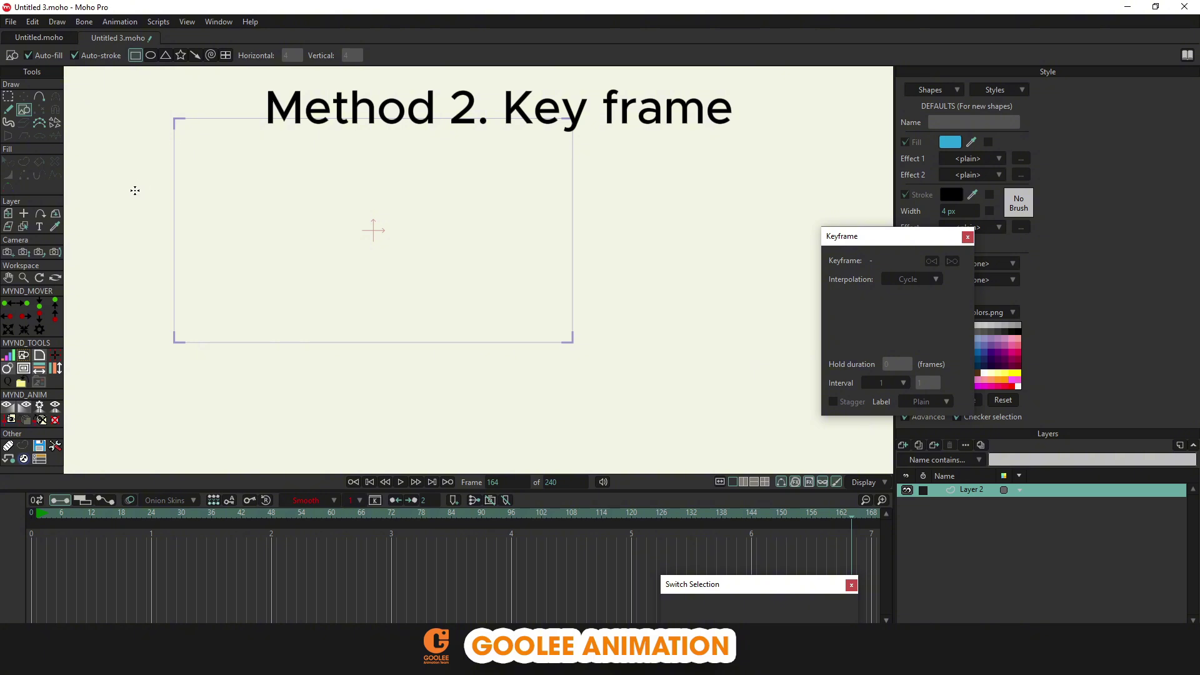
Draw a wide blue rectangle across the middle of the canvas, extending past both sides of the frame
mouse_move(135, 190)
mouse_down()
mouse_move(557, 257)
mouse_move(602, 281)
mouse_up()
scroll(338, 184, up, 3)
key(q)
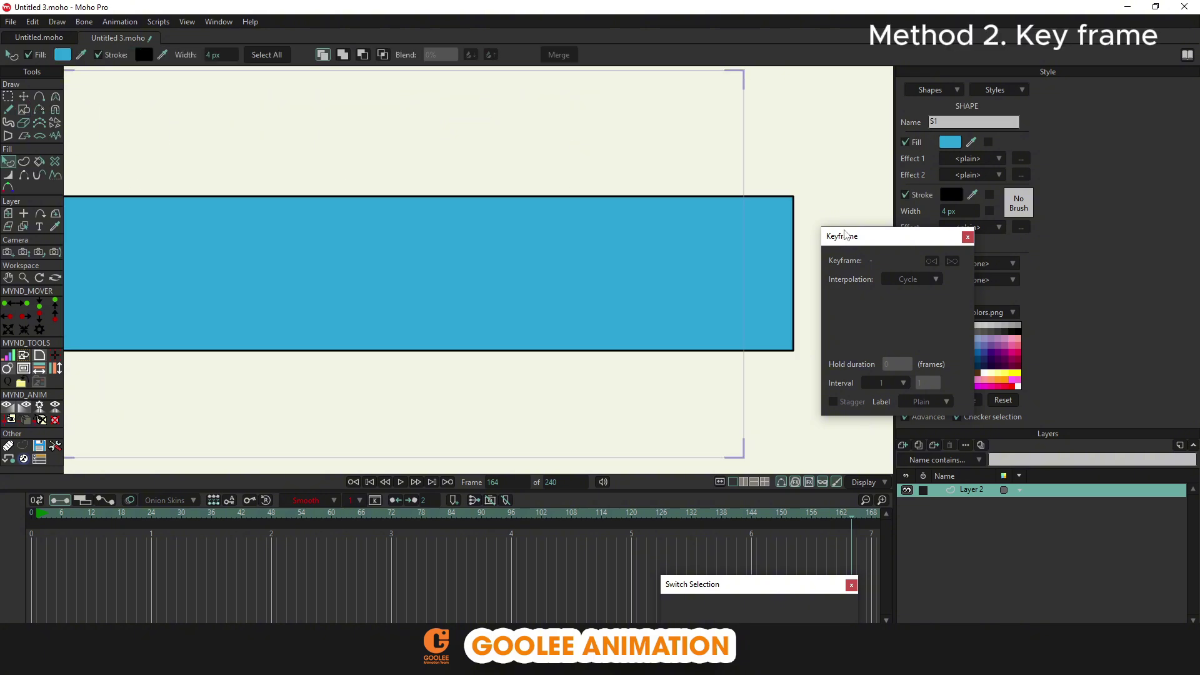
Give the rectangle a lighter blue fill at frame 0 without fill keyframes, and get its points ready for transforming
click(211, 420)
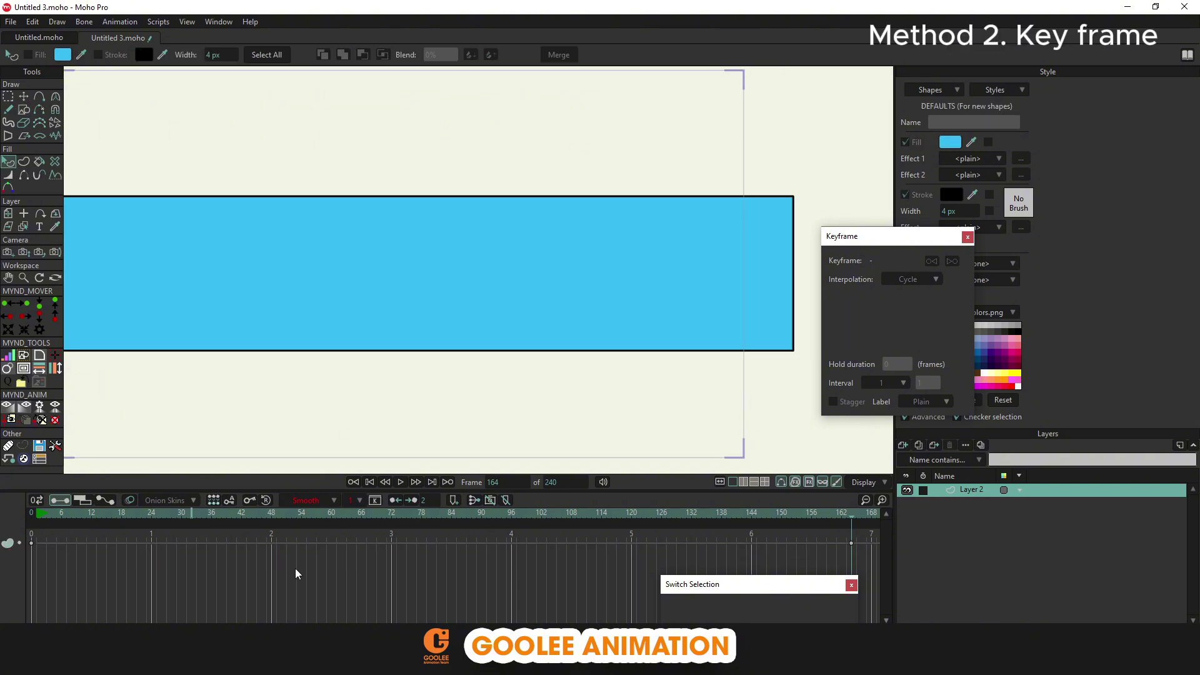
scroll(665, 565, right, 1)
key(ctrl+z)
drag(164, 565, 353, 564)
click(33, 514)
drag(356, 294, 463, 274)
key(t)
scroll(400, 216, down, 3)
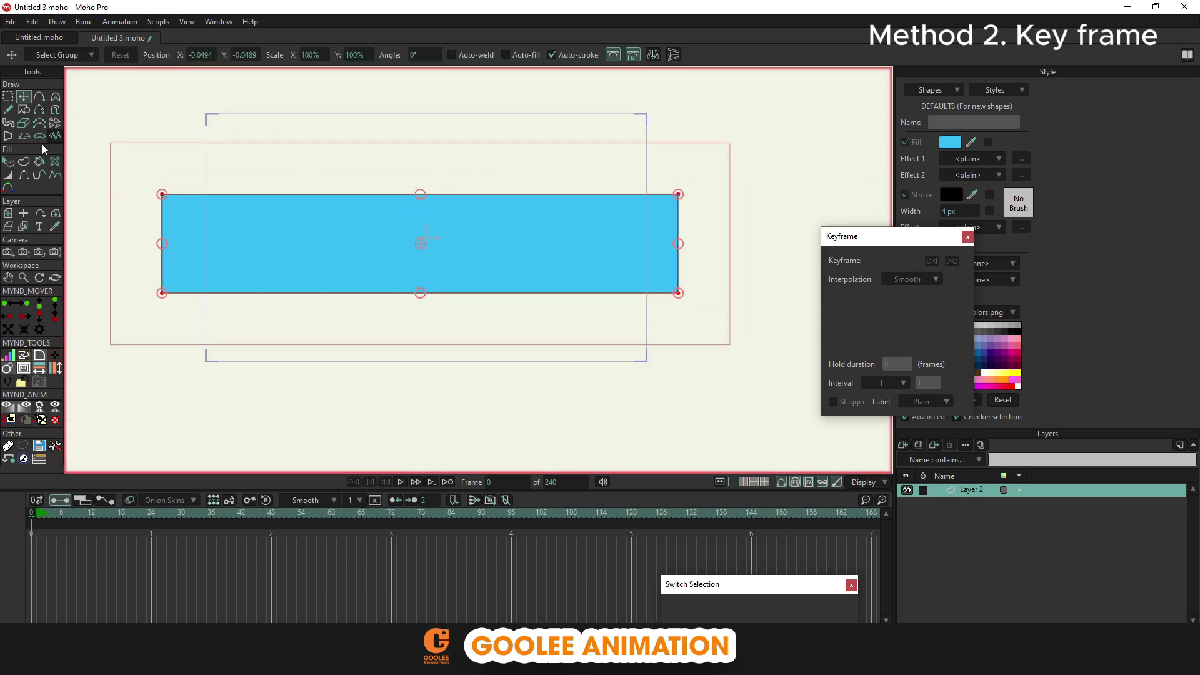
Split the rectangle's selected edges three times to divide each side into eight segments
scroll(425, 202, up, 3)
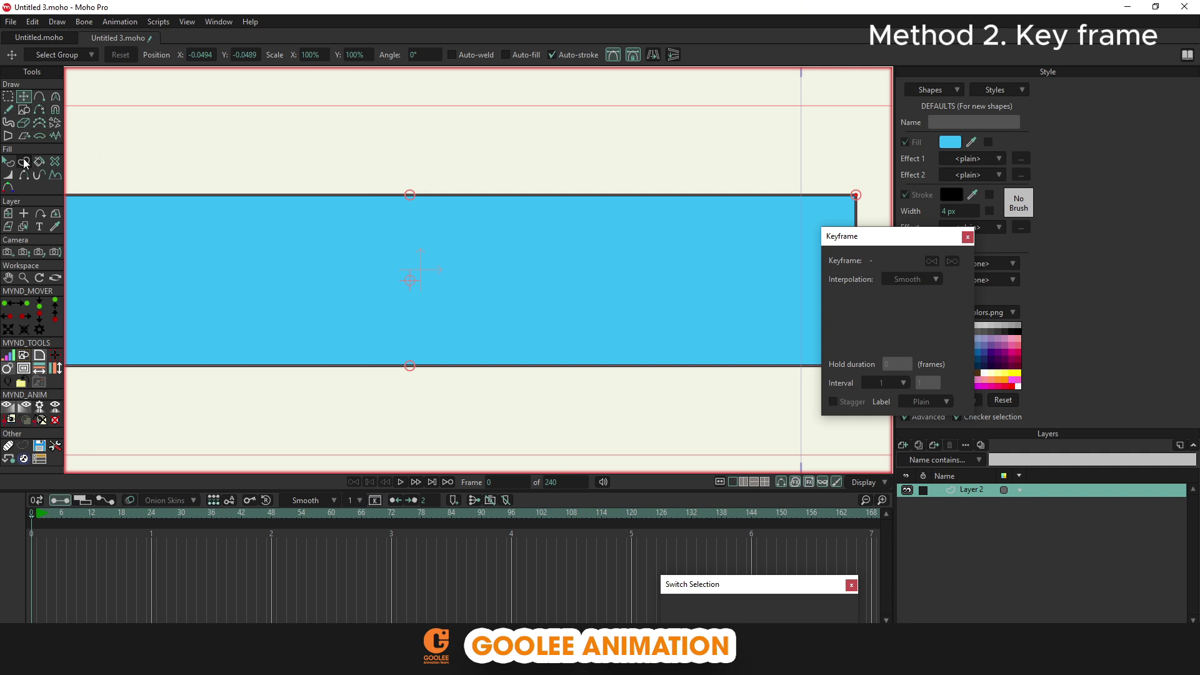
click(8, 98)
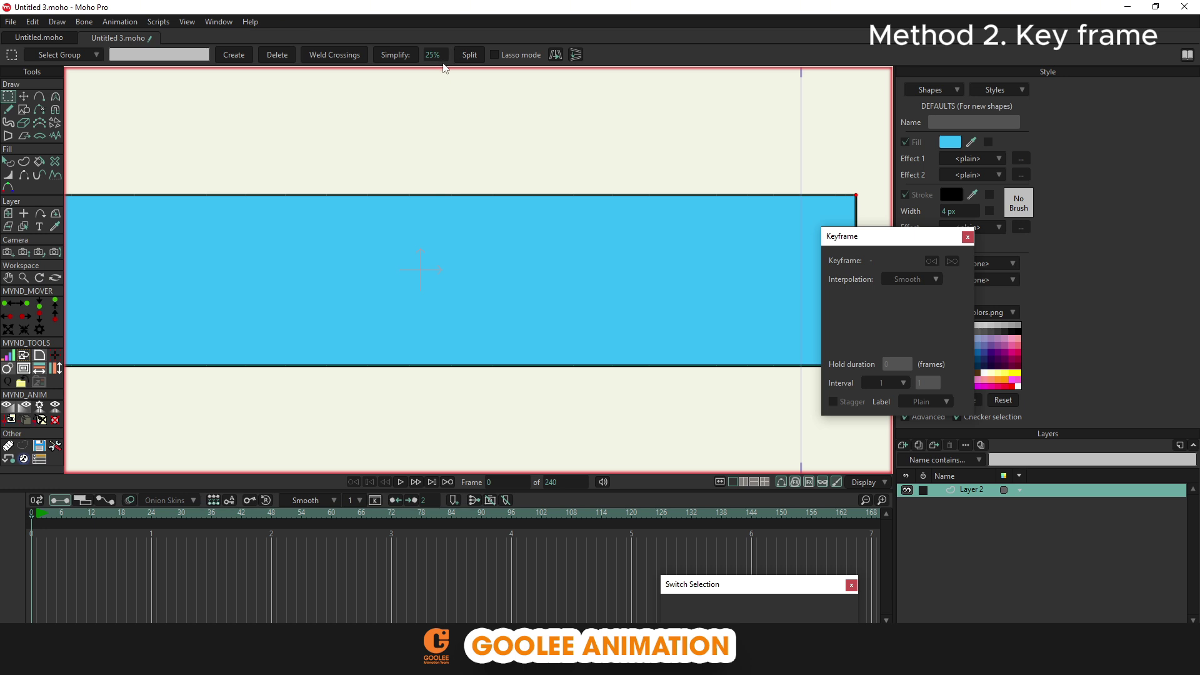
click(473, 56)
click(473, 55)
click(473, 55)
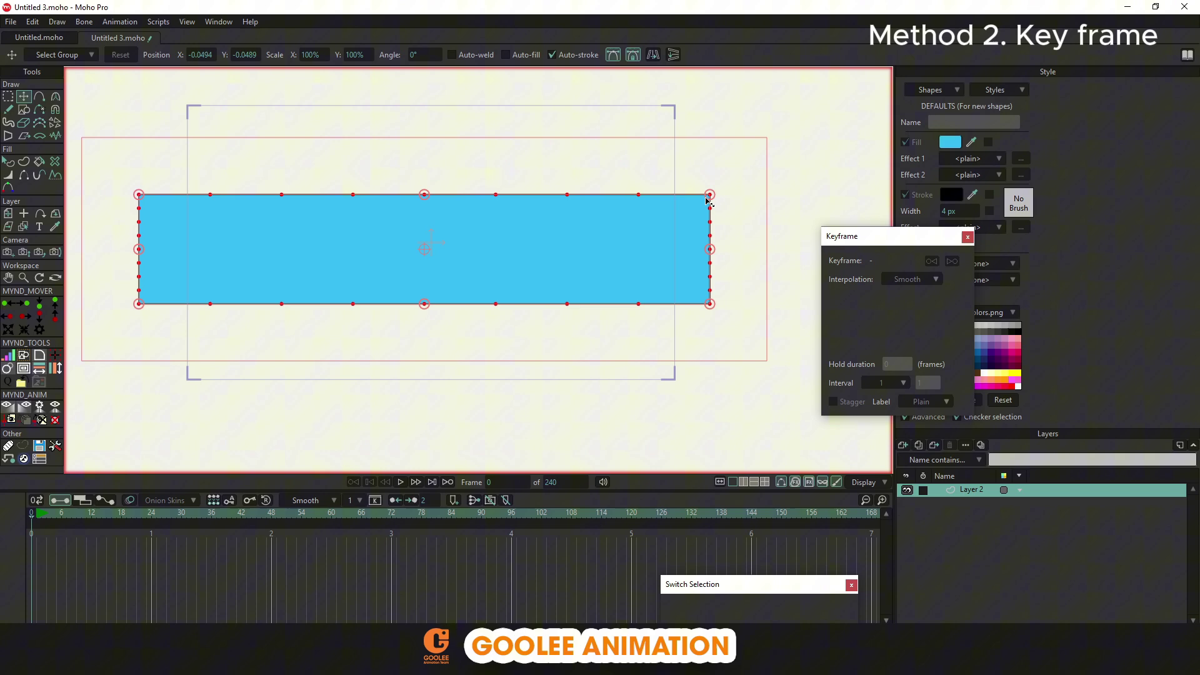
Delete the extra points between the corners on the rectangle's two short vertical sides
drag(761, 201, 676, 292)
click(672, 284)
drag(174, 215, 122, 292)
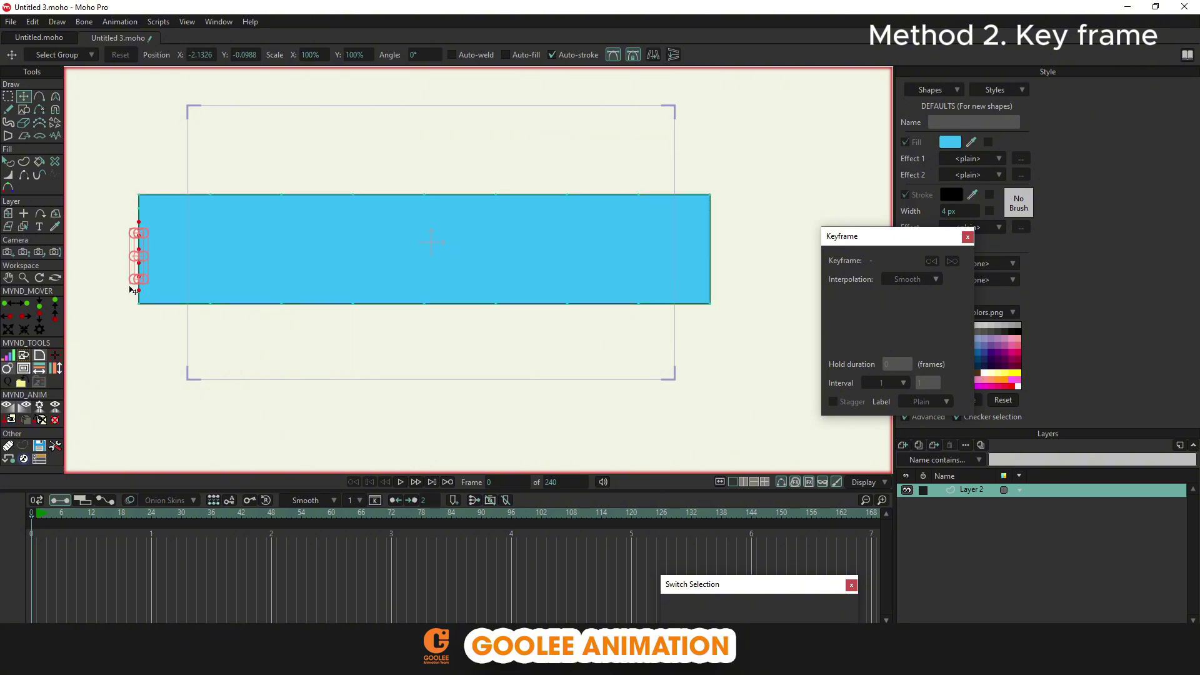
key(Delete)
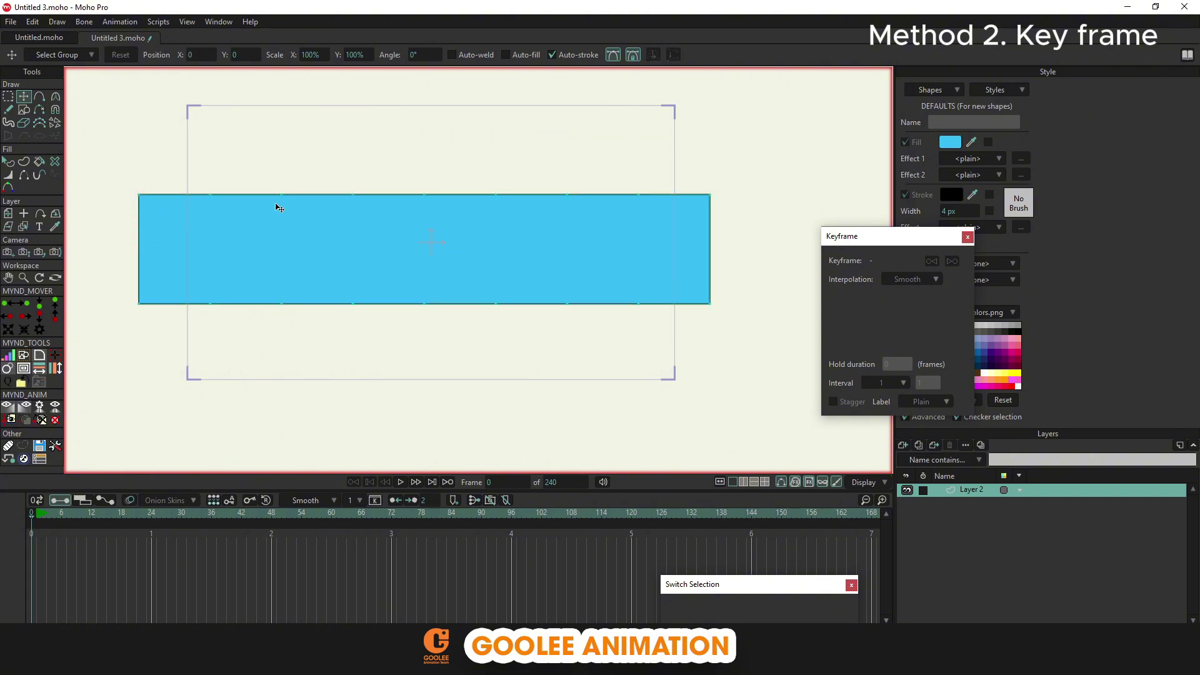
Smooth all of the rectangle's points to a curvature of 0.1094
key(ctrl+a)
click(55, 96)
drag(338, 170, 369, 173)
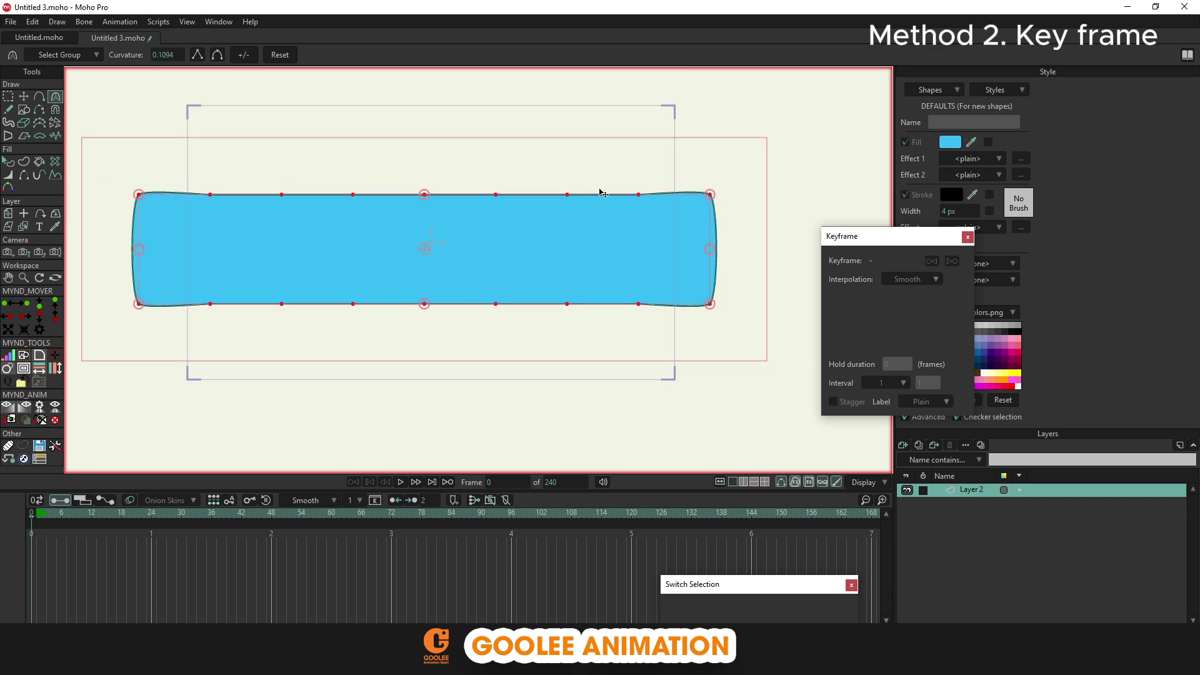
Examine the curvature handles of the points along the rectangle's long edges
click(637, 195)
key(c)
scroll(634, 195, up, 4)
scroll(639, 193, down, 5)
scroll(411, 201, up, 3)
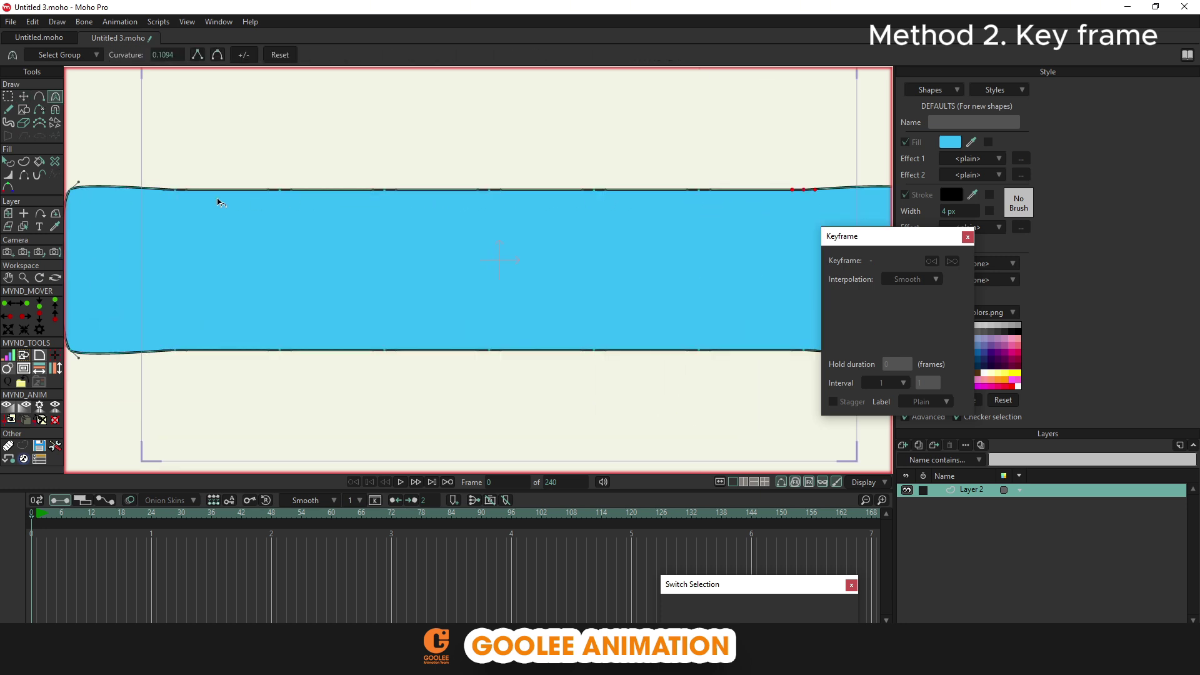
scroll(178, 178, down, 3)
key(t)
key(c)
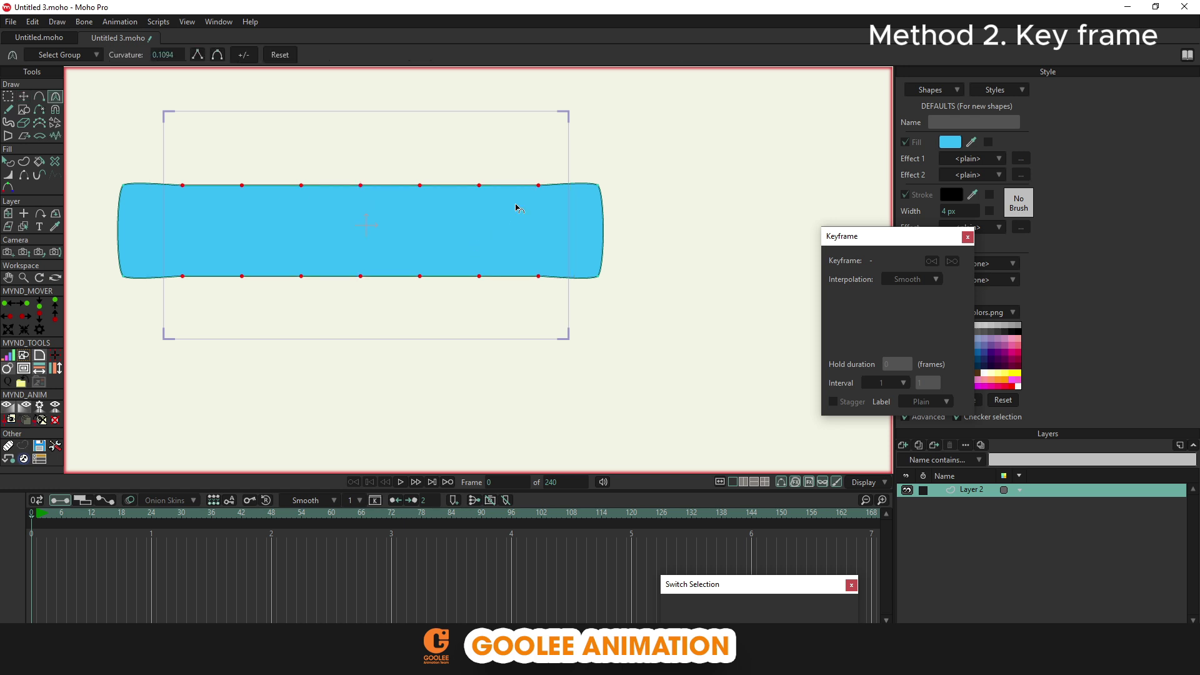
key(t)
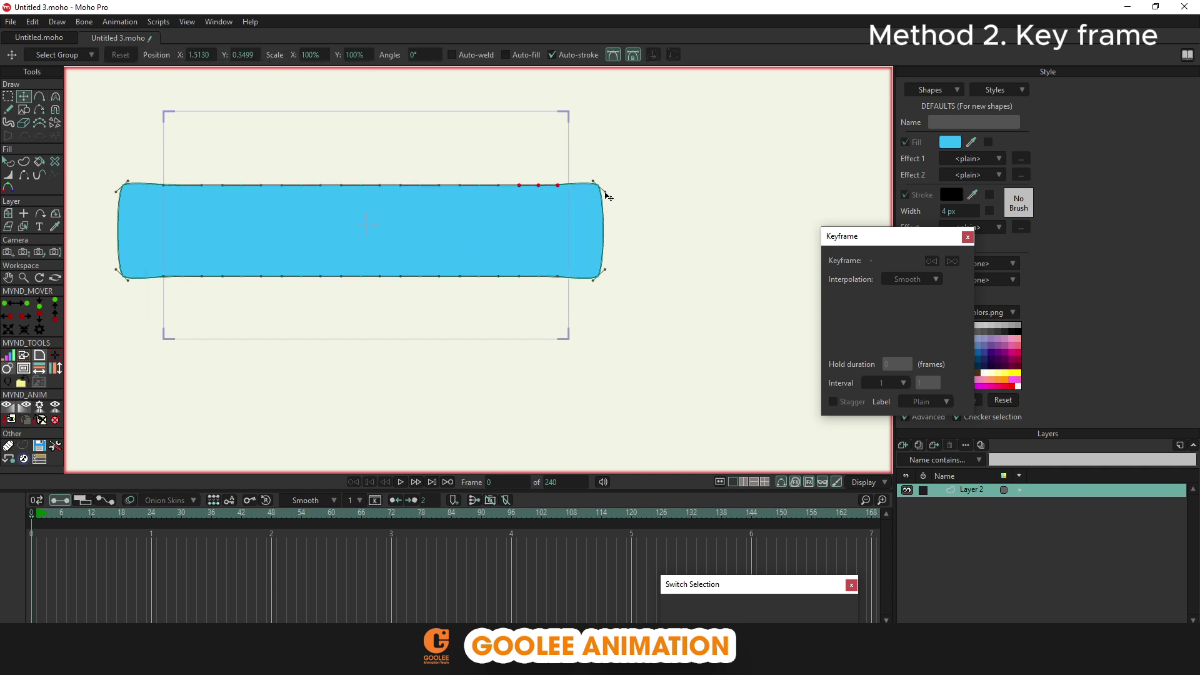
Make the rectangle's four corner points sharp again, keeping the curvature on the long edges' other points
key(ctrl+a)
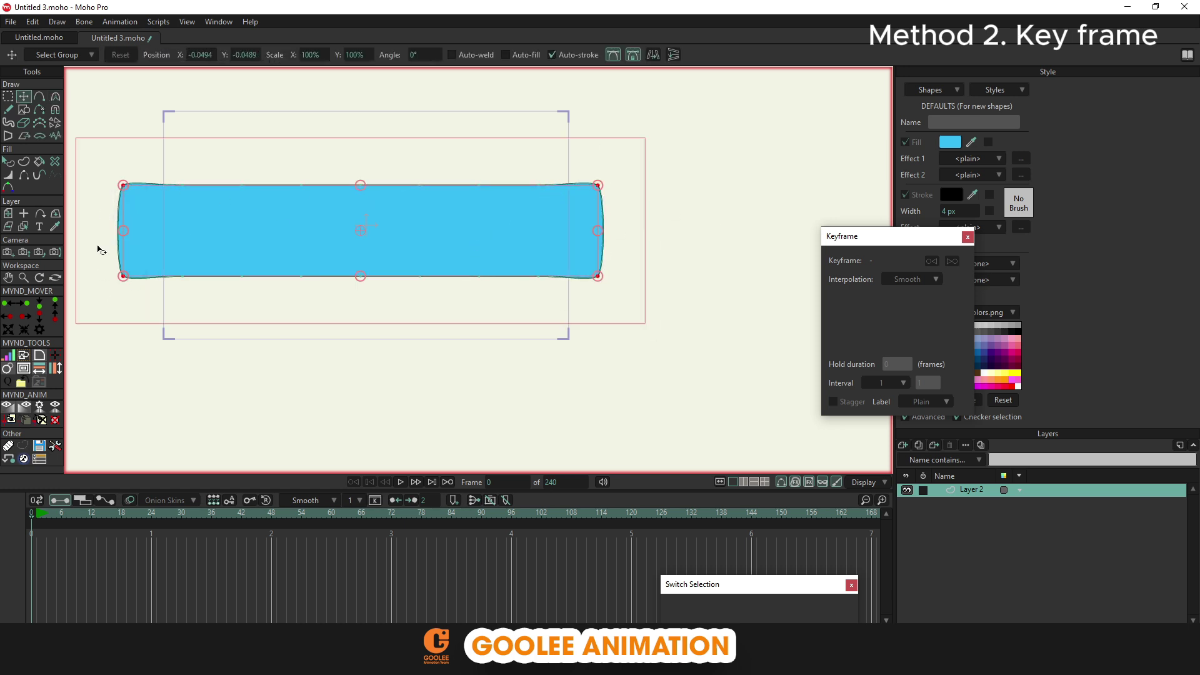
key(c)
drag(589, 226, 169, 225)
key(q)
key(t)
At frame 1, pull down the first two alternate points on both the top and bottom edges to form wave troughs
scroll(486, 185, up, 2)
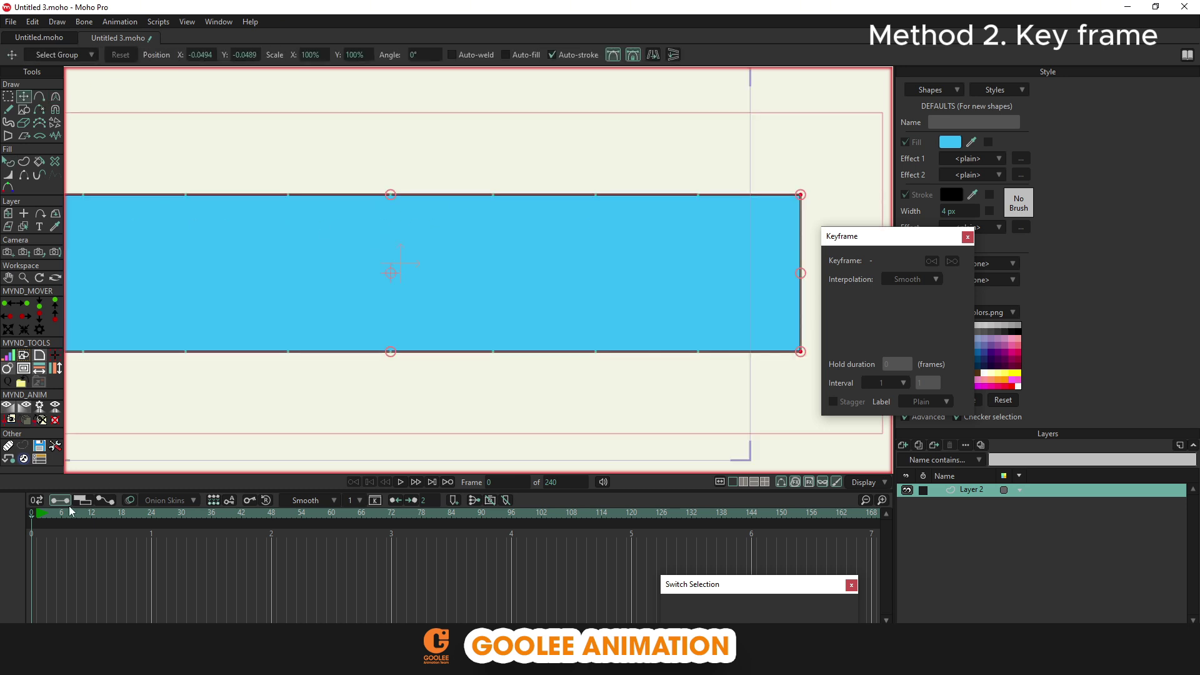
click(36, 514)
drag(295, 204, 390, 203)
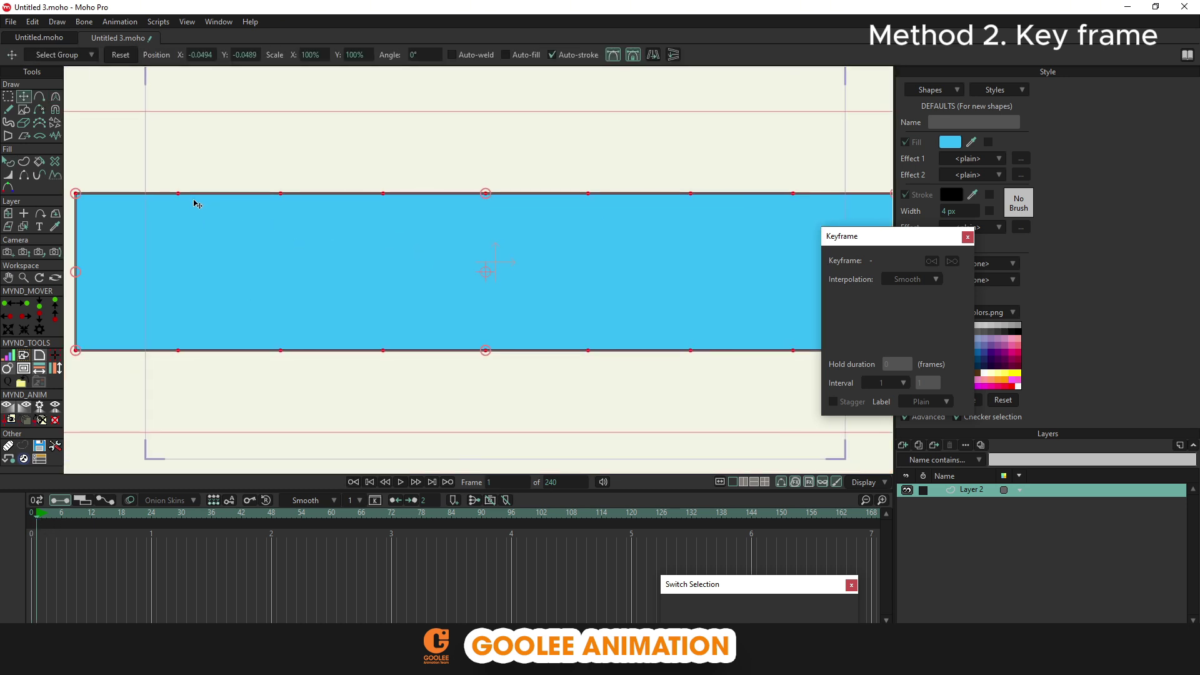
drag(179, 194, 177, 169)
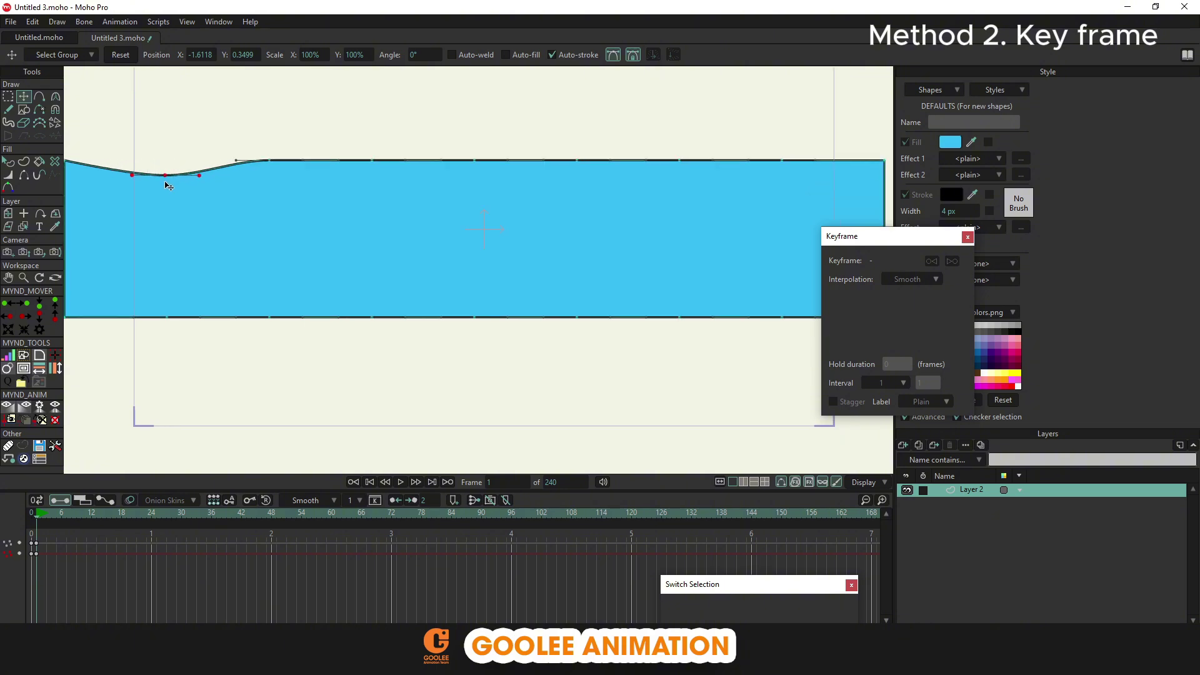
drag(171, 322, 168, 337)
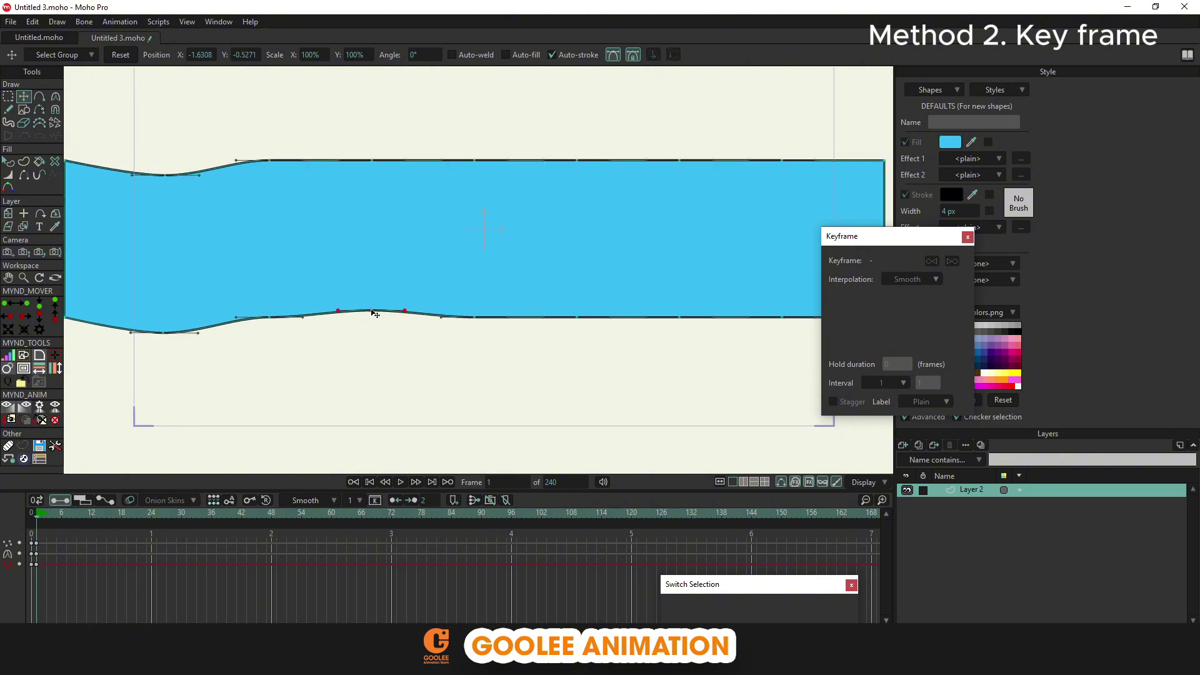
drag(379, 175, 381, 193)
At frame 1, pull down the last two alternate points on both long edges to complete the wave outline
drag(576, 174, 576, 201)
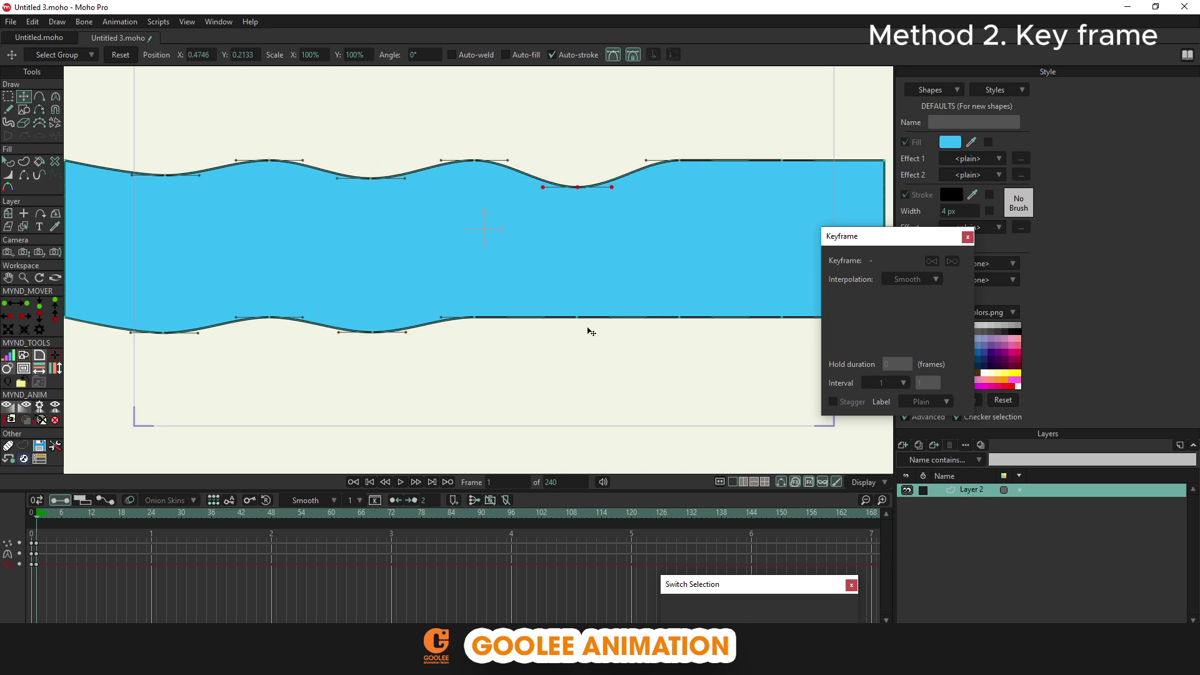
drag(587, 332, 584, 352)
drag(574, 246, 374, 236)
click(589, 166)
drag(588, 169, 591, 199)
drag(575, 324, 572, 349)
key(q)
scroll(570, 327, down, 3)
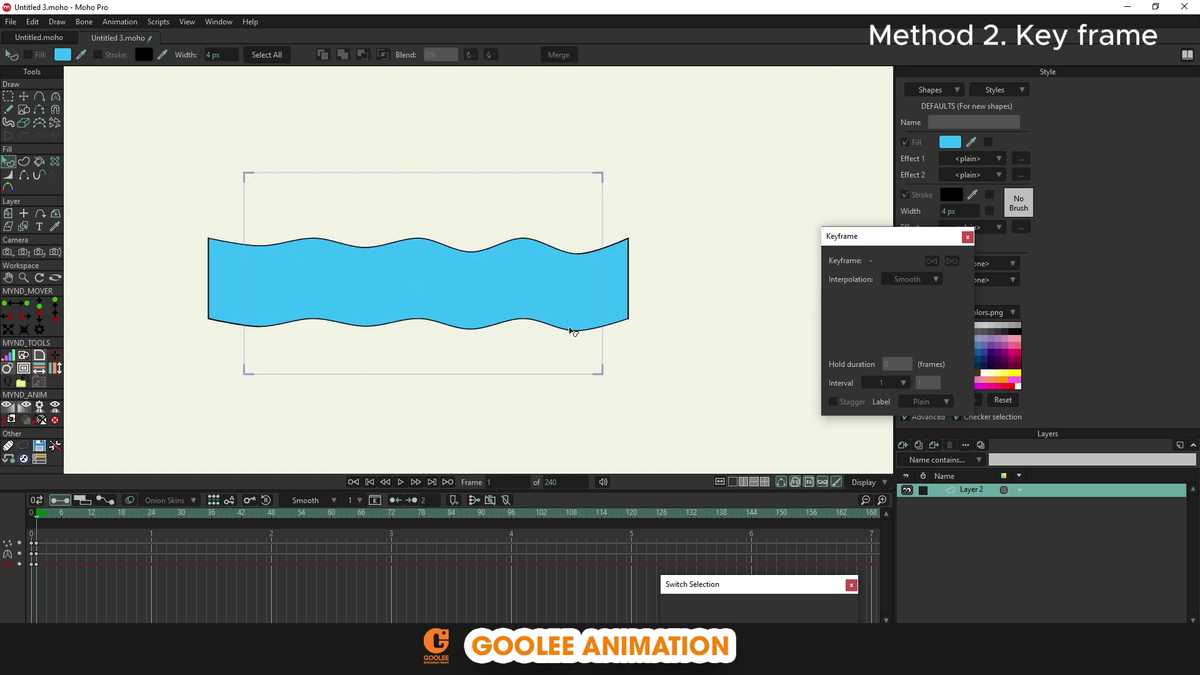
scroll(379, 294, up, 3)
key(t)
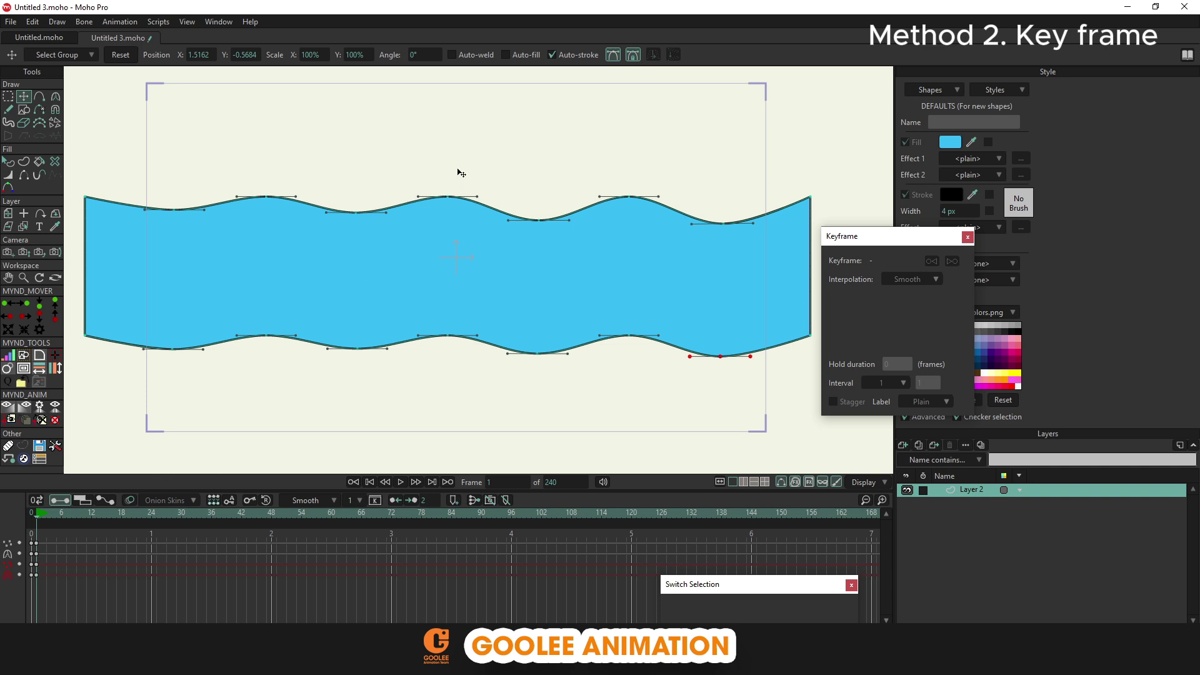
drag(395, 227, 369, 193)
drag(220, 178, 252, 172)
key(ctrl+a)
drag(476, 222, 405, 225)
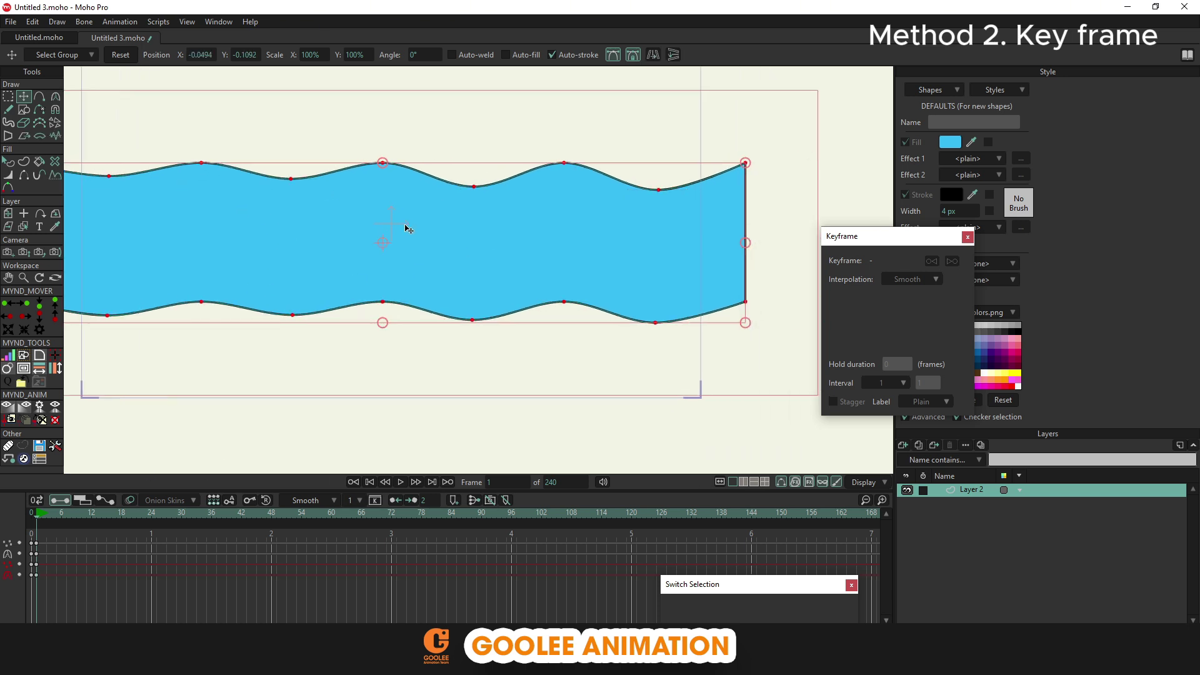
scroll(437, 231, left, 2)
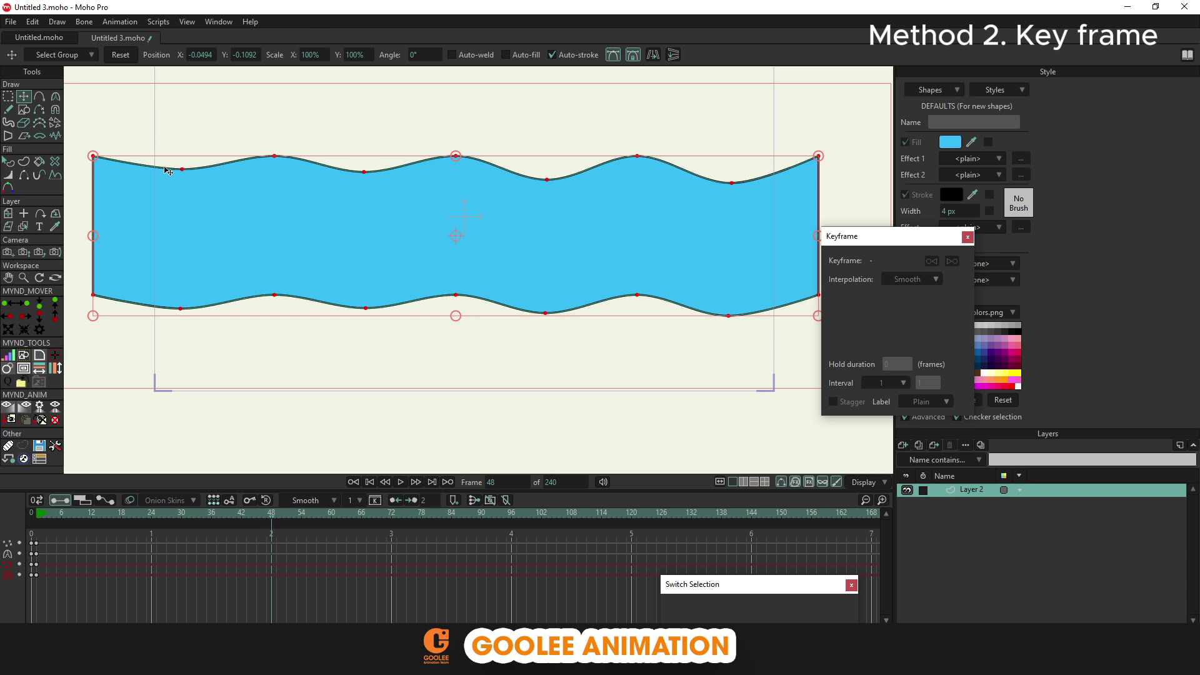
drag(143, 132, 112, 206)
At frame 0, select the rectangle's four leftmost points and split the segments between them into extra points
drag(94, 514, 31, 513)
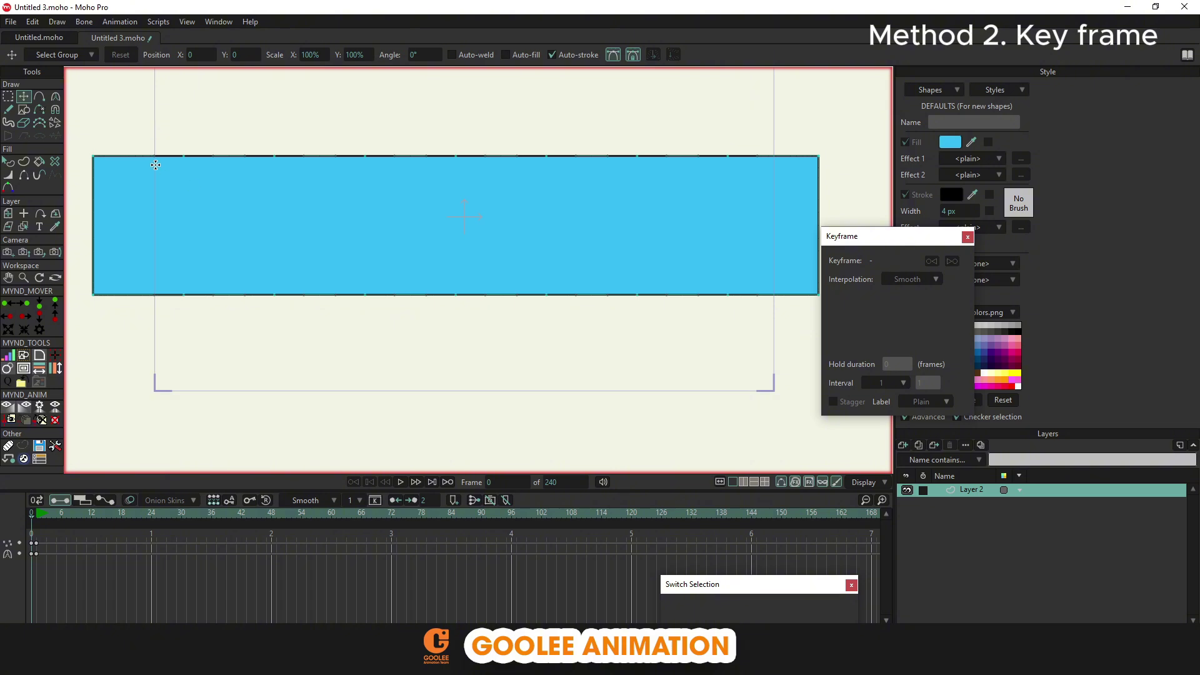
key(c)
scroll(137, 157, up, 1)
drag(184, 158, 316, 159)
key(t)
drag(161, 137, 377, 407)
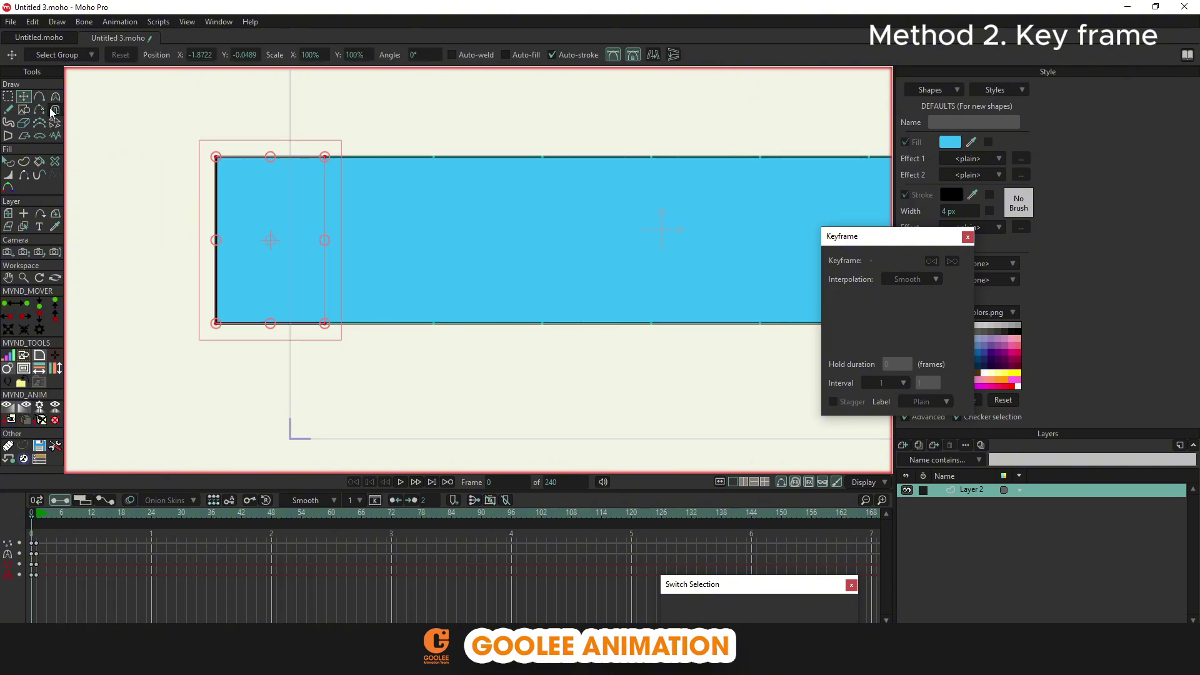
key(g)
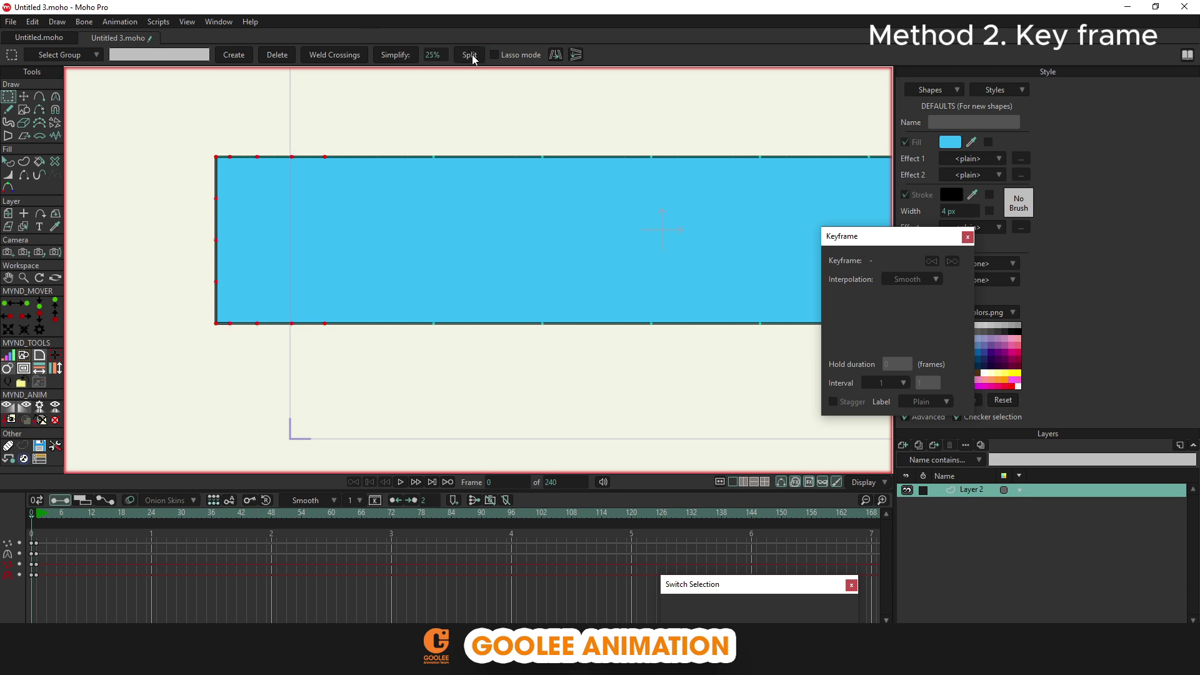
Delete the extra points on the left short side and select the extra points left on the long edges
key(t)
drag(229, 199, 218, 290)
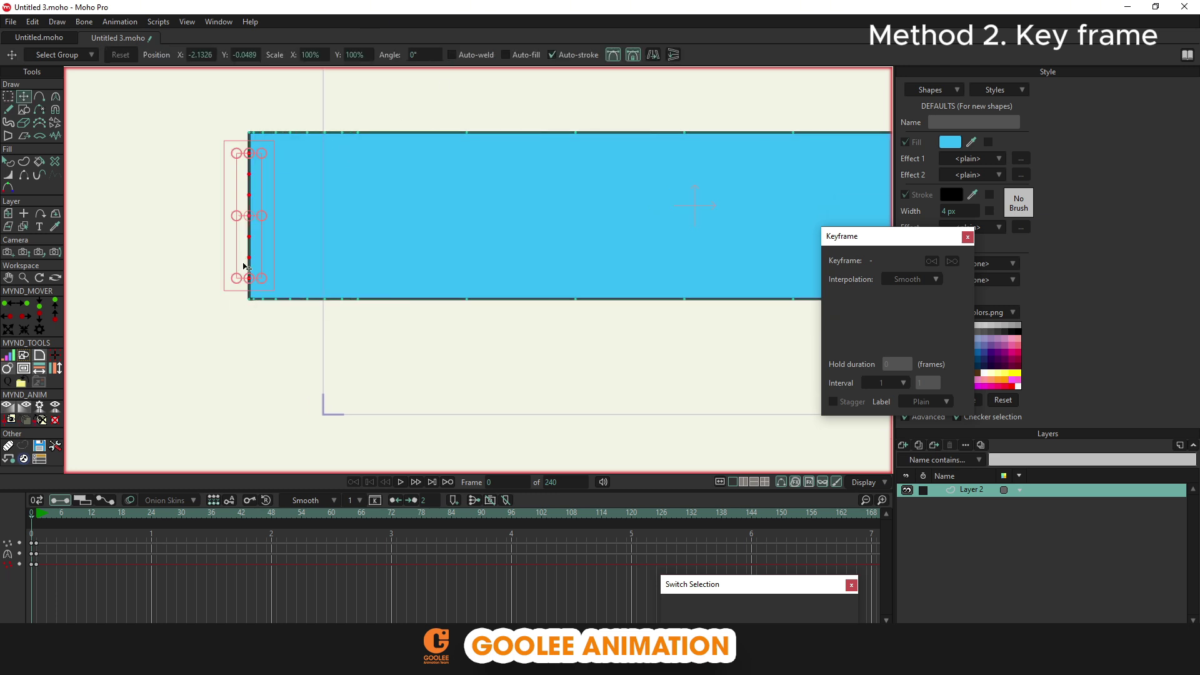
key(Delete)
scroll(295, 140, up, 1)
drag(247, 120, 363, 355)
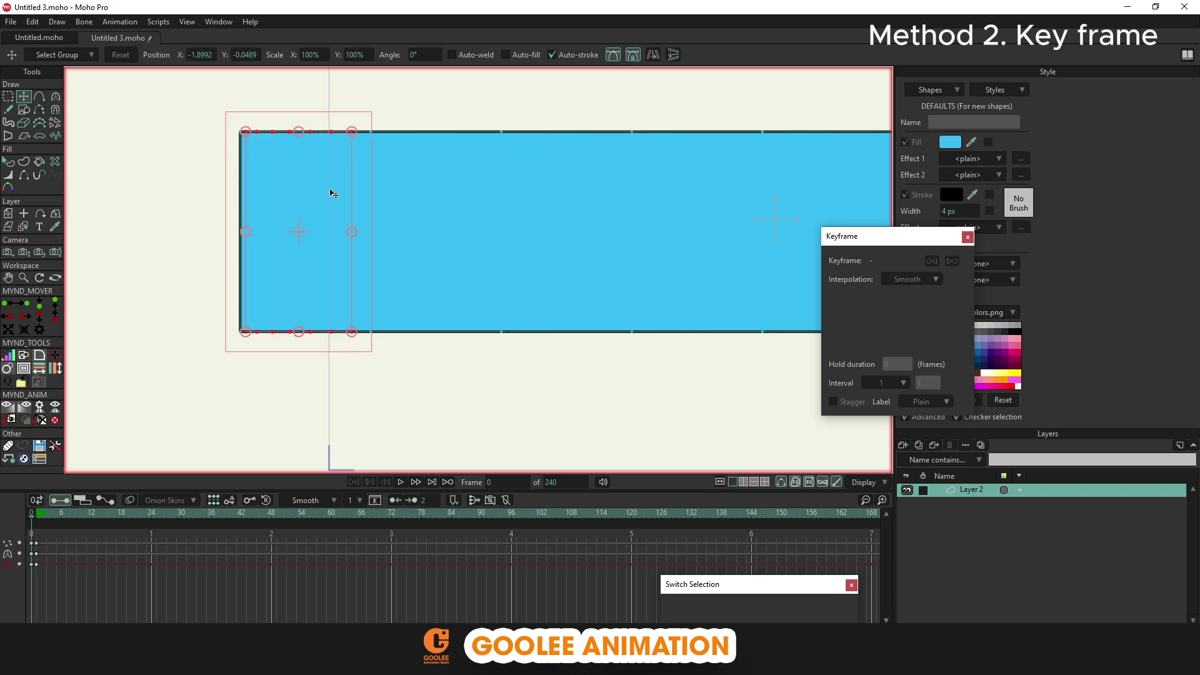
key(c)
click(39, 514)
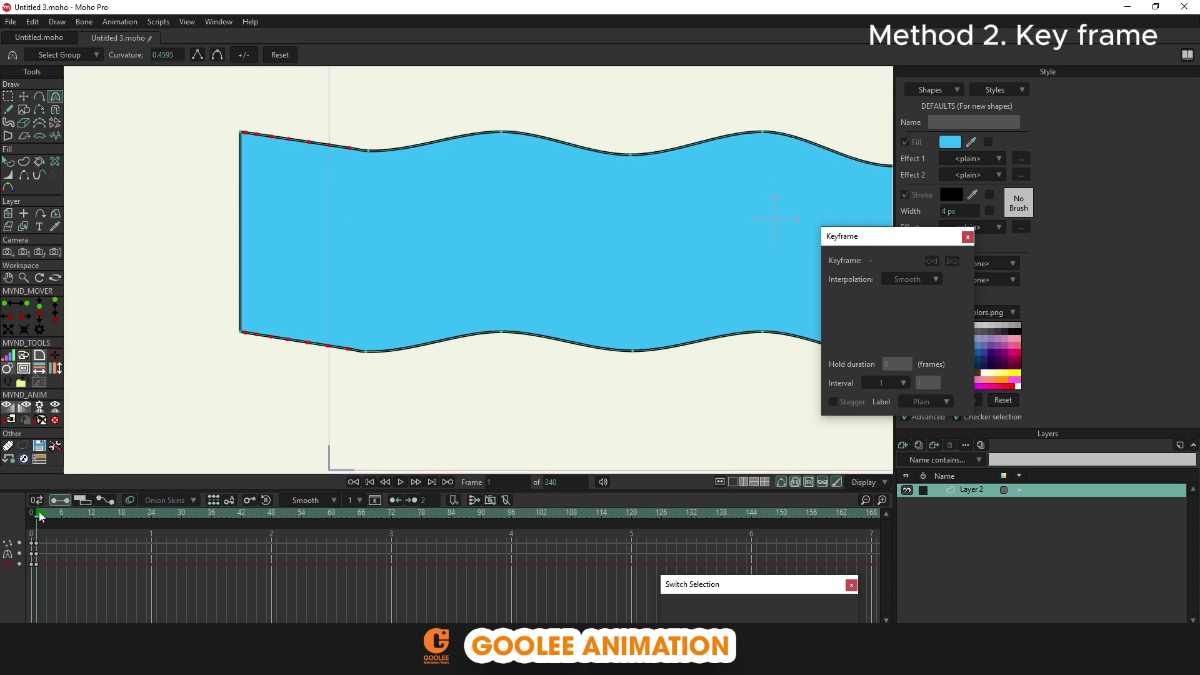
drag(49, 553, 26, 572)
key(Delete)
key(ctrl+z)
At frame 1, reposition the extra points beside the top edge's first trough so the curve flows smoothly into it
key(t)
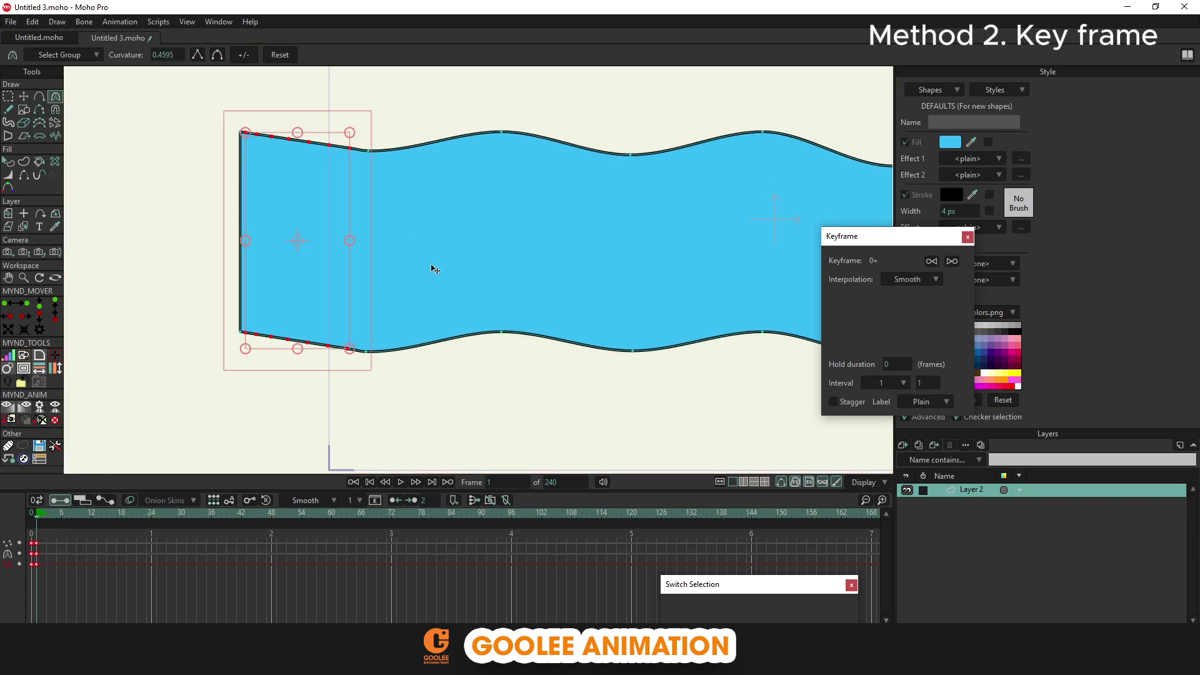
click(369, 152)
scroll(373, 156, up, 2)
drag(373, 156, 347, 153)
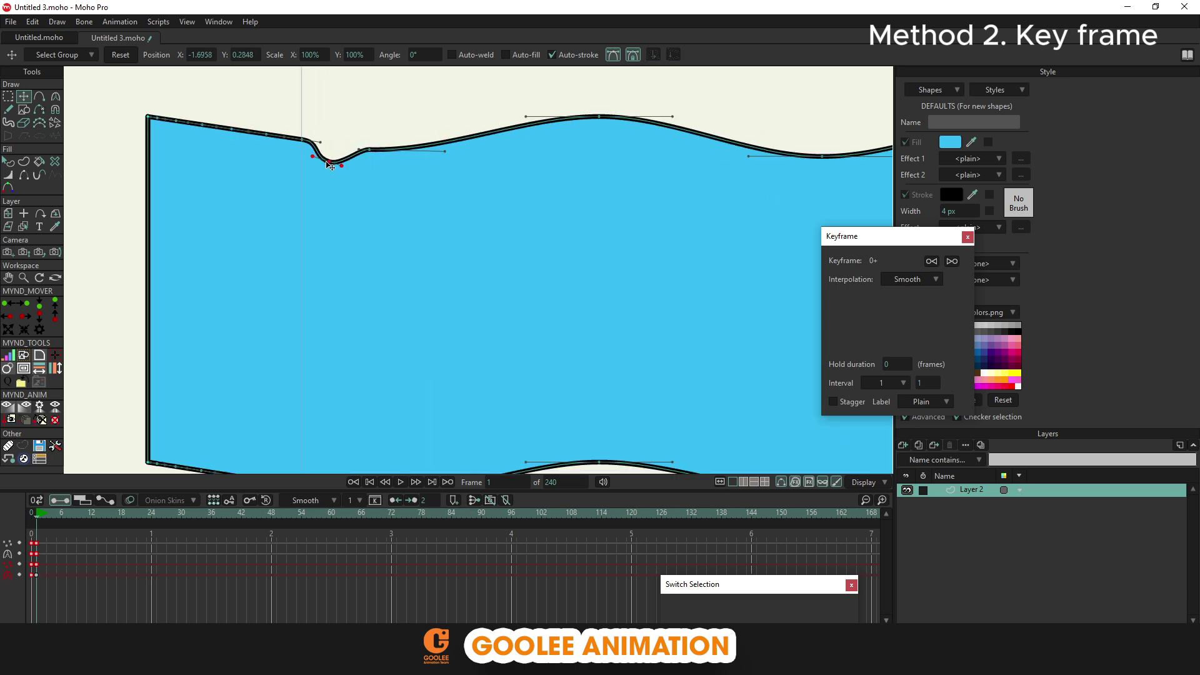
scroll(445, 153, down, 3)
scroll(211, 172, up, 4)
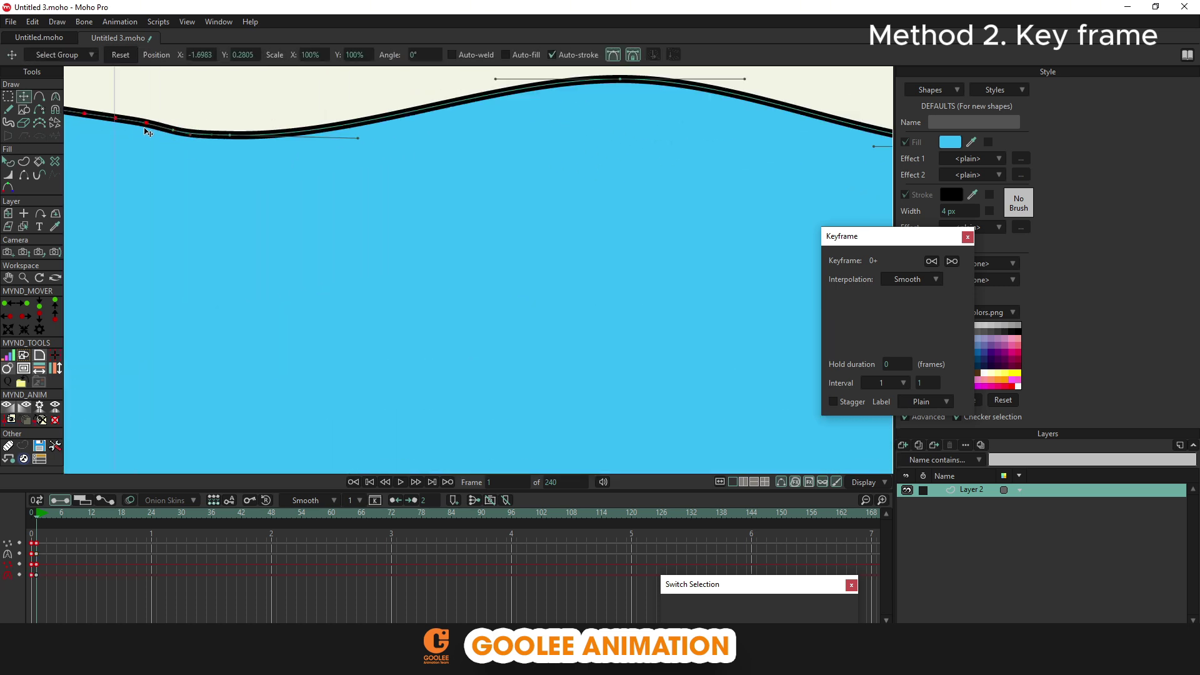
drag(145, 131, 143, 136)
Even out the top edge's extra points near the first trough with the Magnet tool at radius 0.08
drag(159, 139, 303, 126)
scroll(302, 126, down, 2)
key(x)
drag(362, 219, 383, 236)
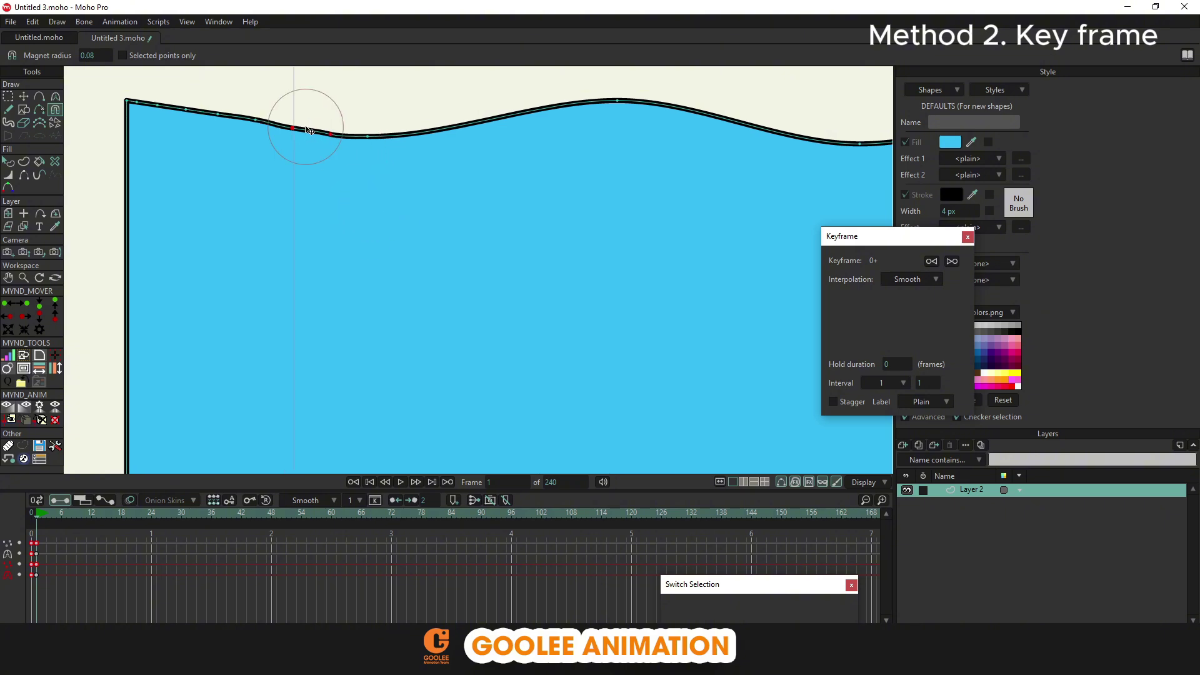
scroll(289, 202, down, 3)
At frame 1, adjust the extra points beside the bottom edge's first trough to smooth that curve too
key(q)
drag(463, 268, 351, 204)
key(t)
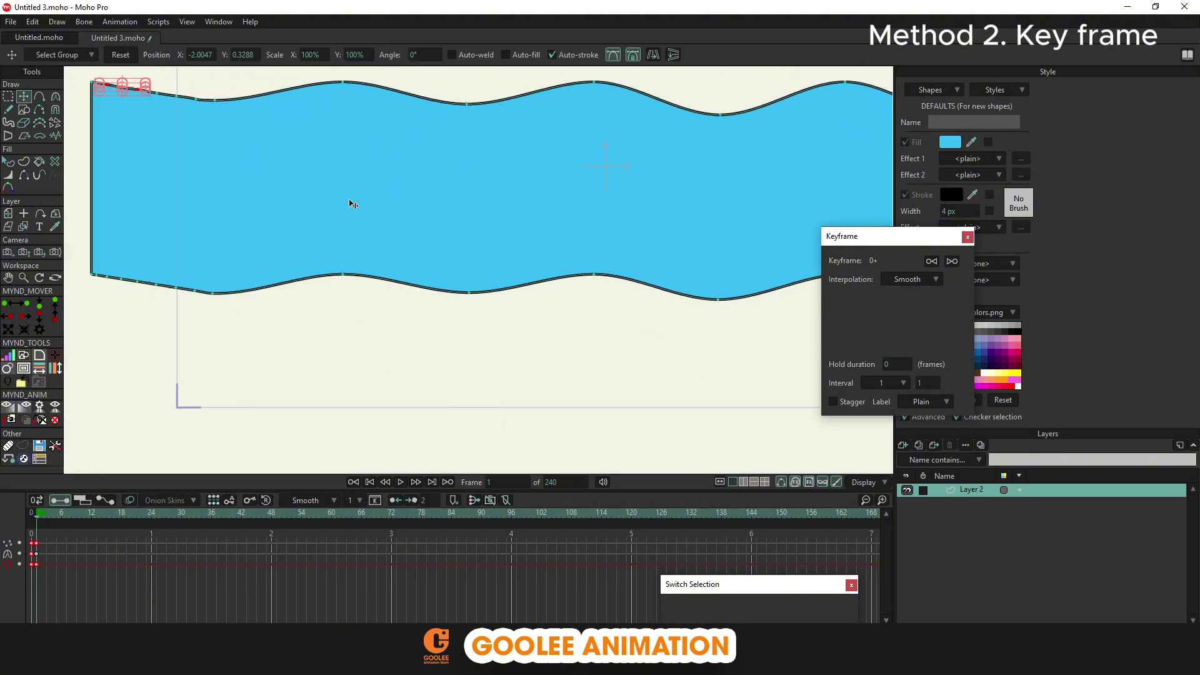
scroll(206, 290, up, 3)
click(209, 285)
scroll(222, 469, down, 3)
Copy the wave's frame 1 keyframes to frame 48
key(q)
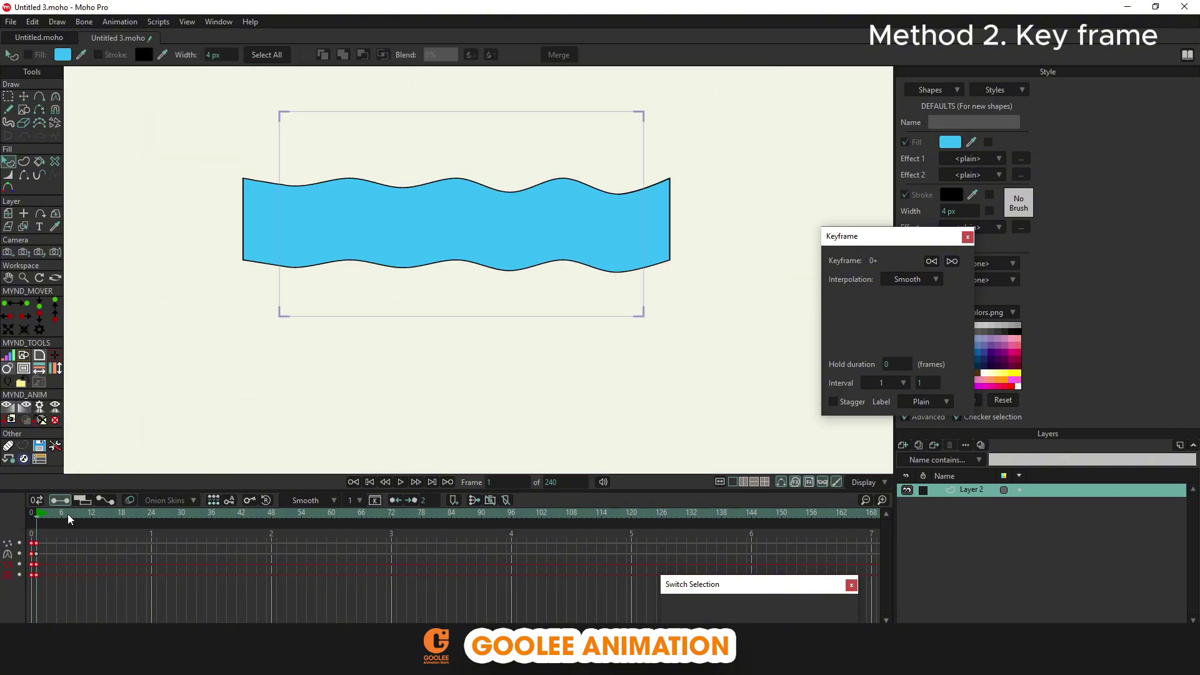
key(t)
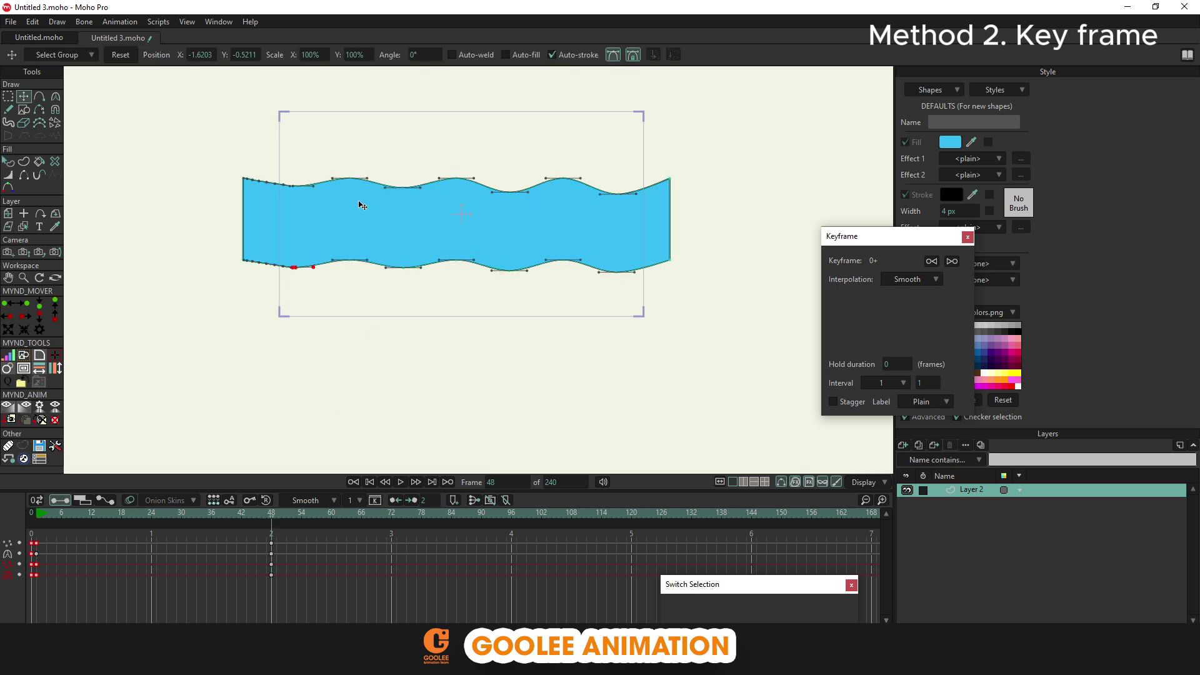
scroll(394, 197, up, 1)
scroll(199, 171, up, 3)
At frame 48, select all points except the left side's two corners and shift them to the right
drag(197, 163, 555, 457)
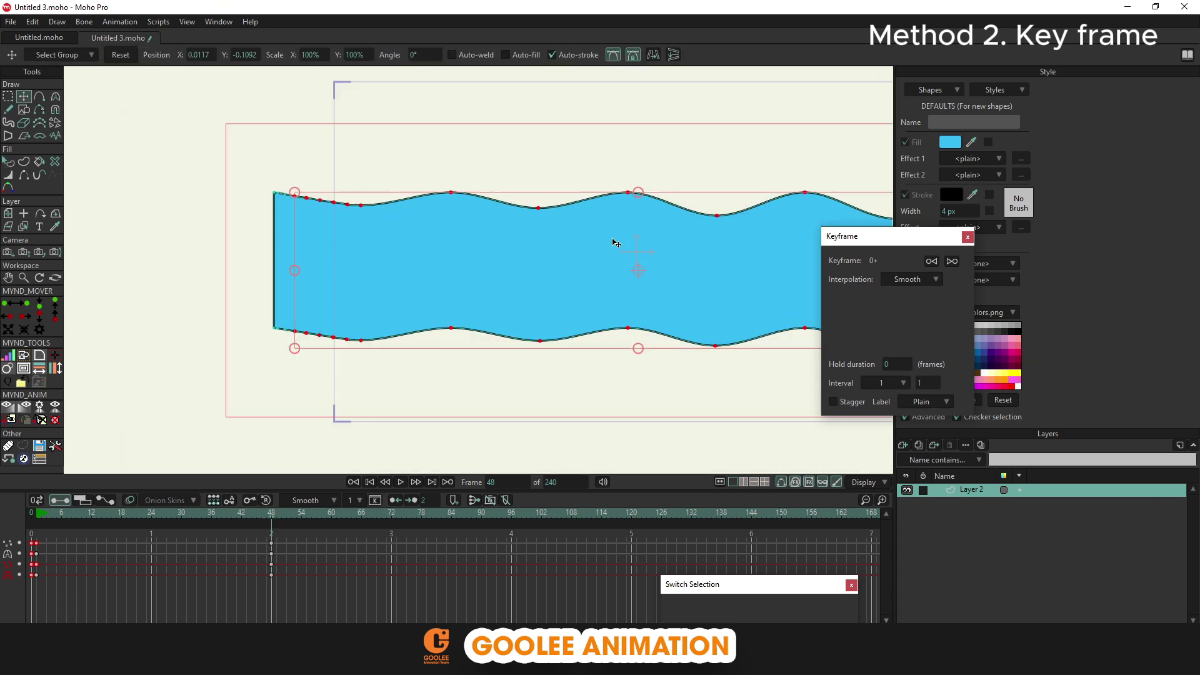
scroll(174, 233, up, 5)
scroll(225, 351, down, 4)
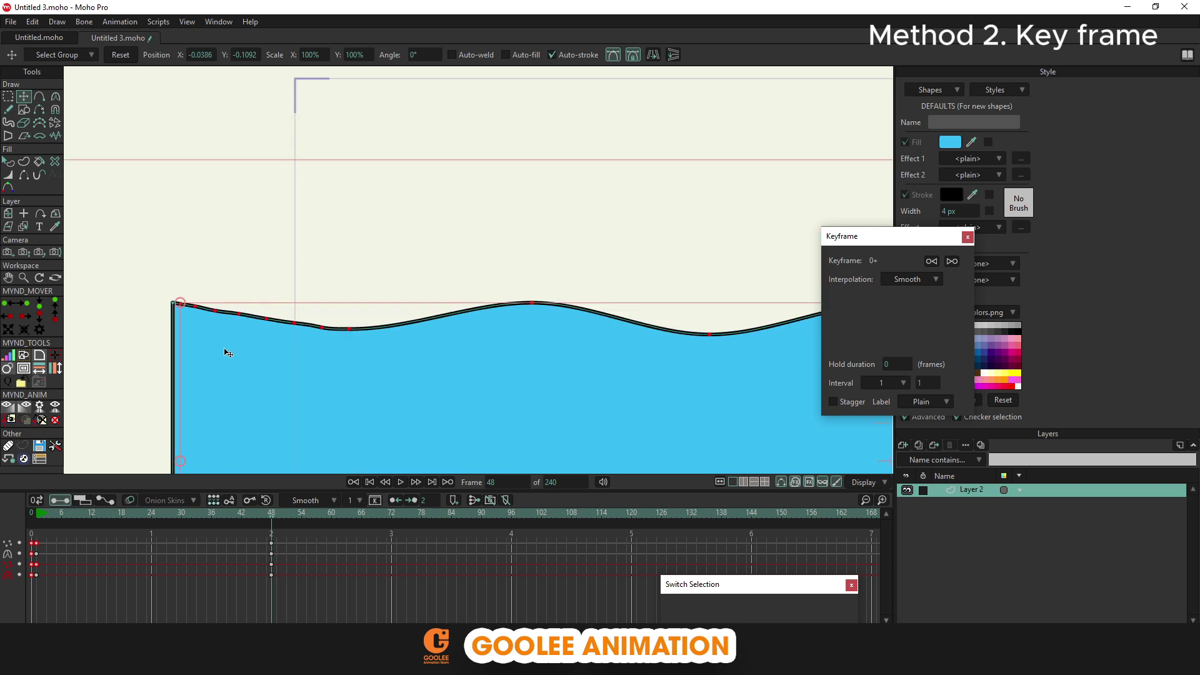
scroll(194, 449, up, 2)
scroll(291, 453, down, 2)
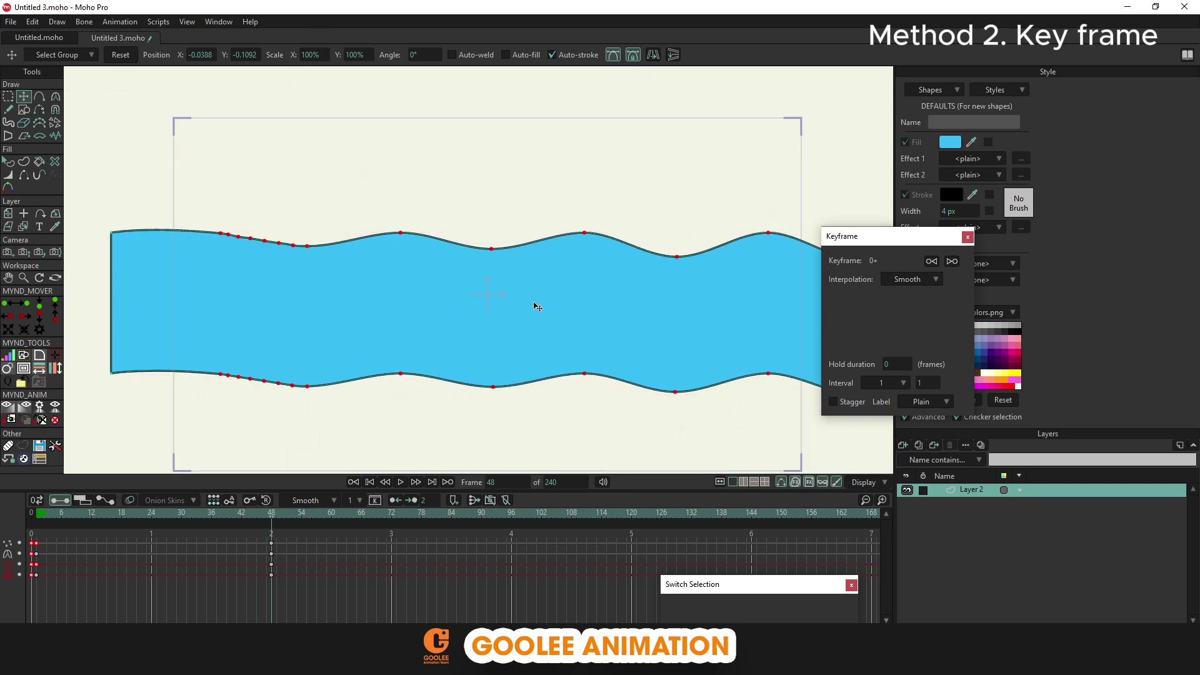
drag(558, 311, 535, 312)
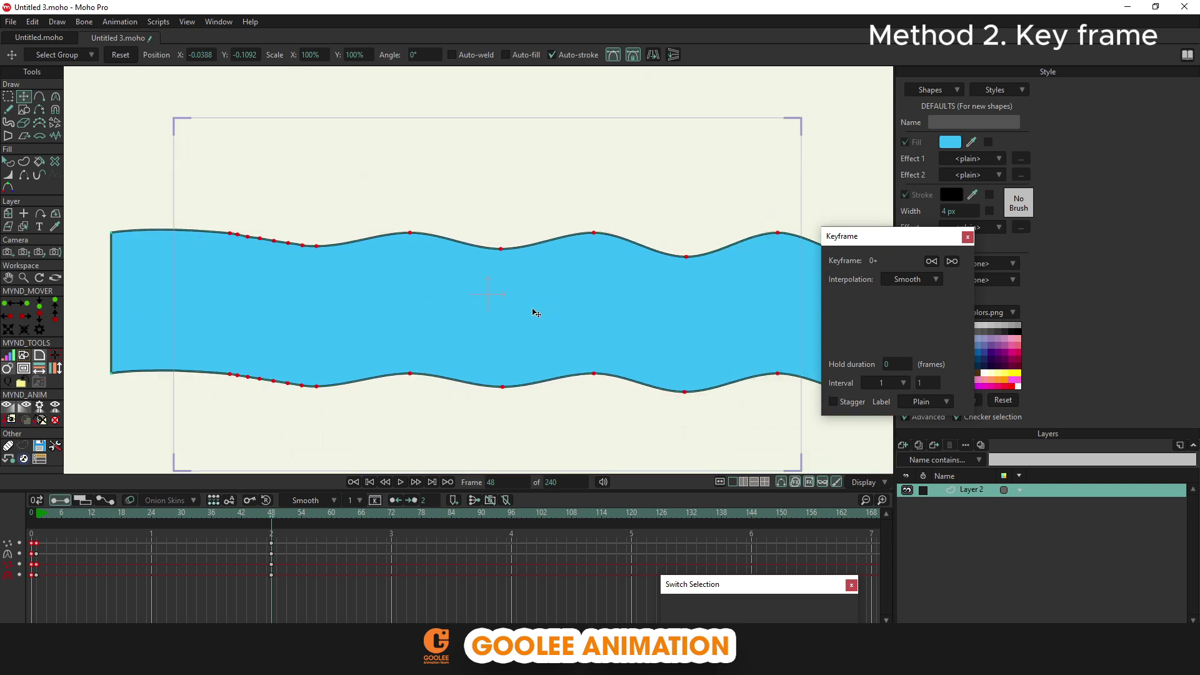
scroll(247, 227, down, 2)
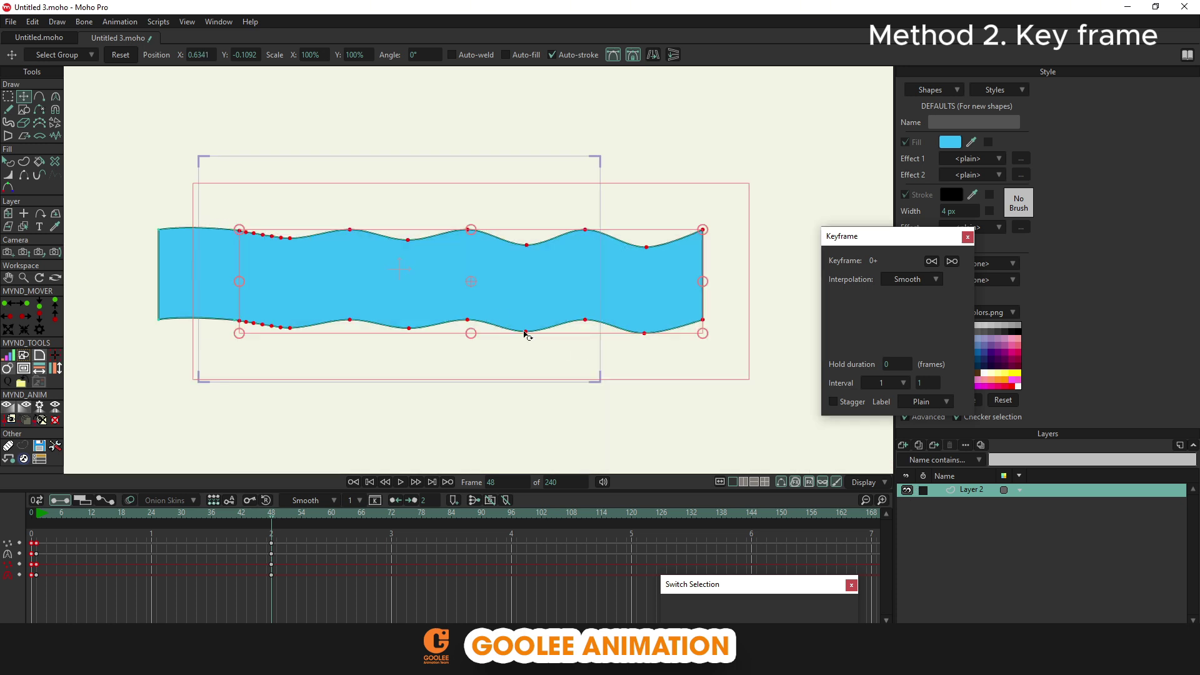
At frame 48, repeatedly leave the next leftmost extra points in place and shift the remaining points further right
mouse_move(487, 298)
mouse_down()
mouse_move(544, 300)
mouse_move(530, 303)
mouse_up()
drag(300, 225, 772, 390)
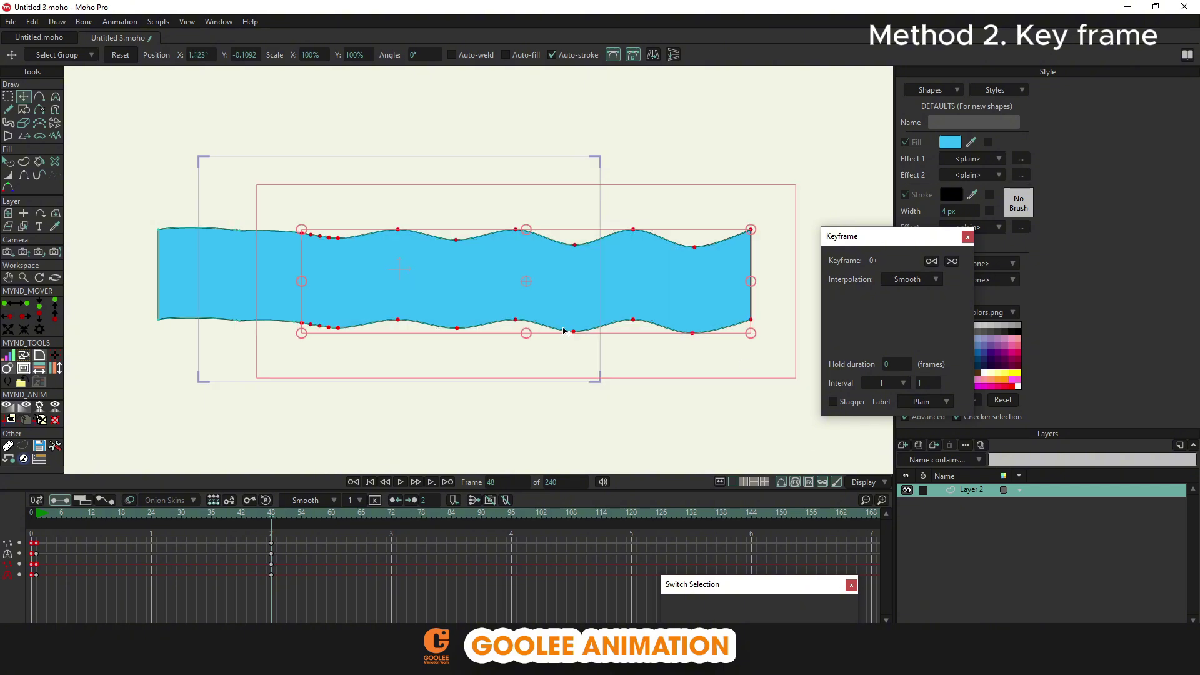
drag(514, 312, 562, 316)
drag(357, 219, 893, 457)
drag(666, 301, 709, 299)
drag(407, 222, 875, 400)
drag(743, 309, 798, 309)
At frame 48, spread out the last extra points by shifting the wave's original points further right
drag(469, 214, 903, 424)
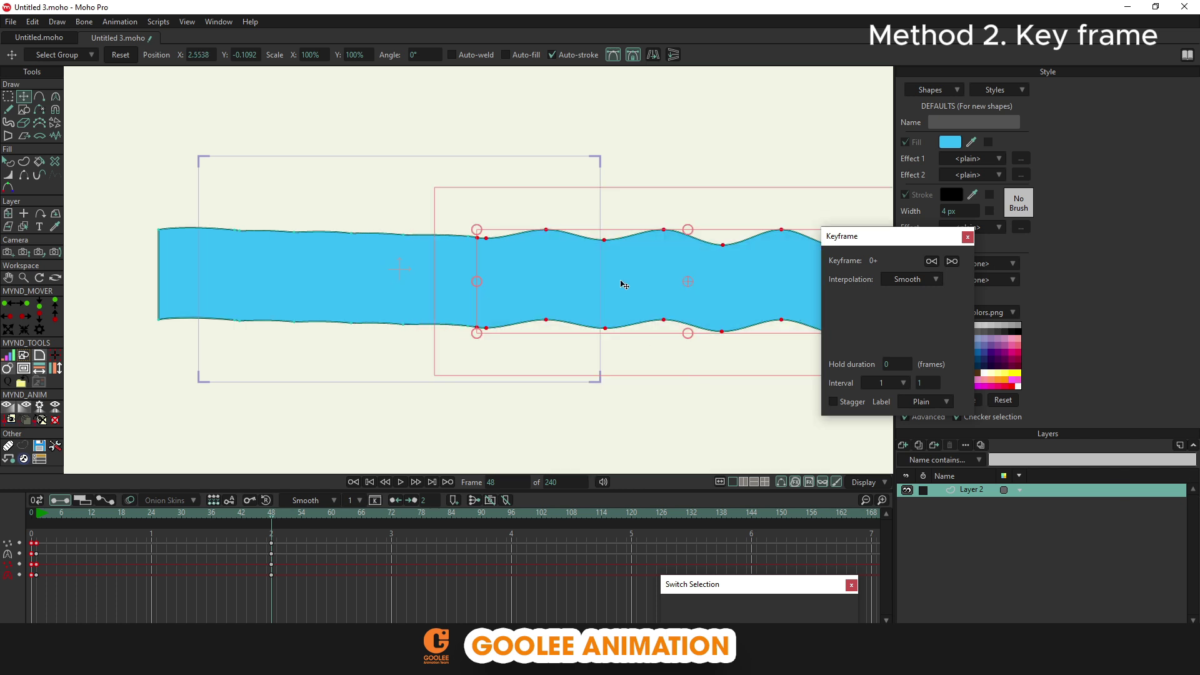
drag(630, 289, 677, 297)
drag(527, 210, 876, 468)
drag(677, 317, 732, 317)
Play the animation from frame 1 to examine the wave's movement to the right
scroll(574, 314, up, 3)
drag(574, 314, 703, 358)
drag(125, 512, 37, 511)
key(space)
key(q)
scroll(391, 311, down, 3)
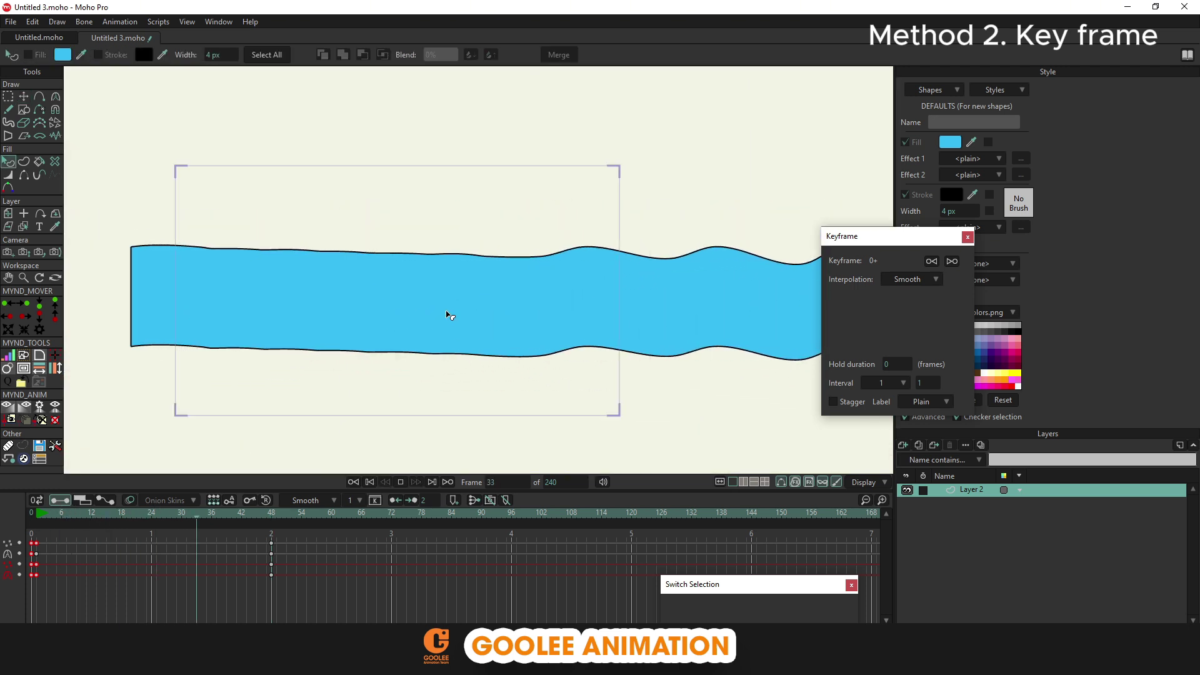
key(space)
Turn on onion skins with a marker at frame 1 and compare that wave outline with the shape at frame 48
drag(267, 517, 37, 537)
drag(248, 282, 262, 282)
key(t)
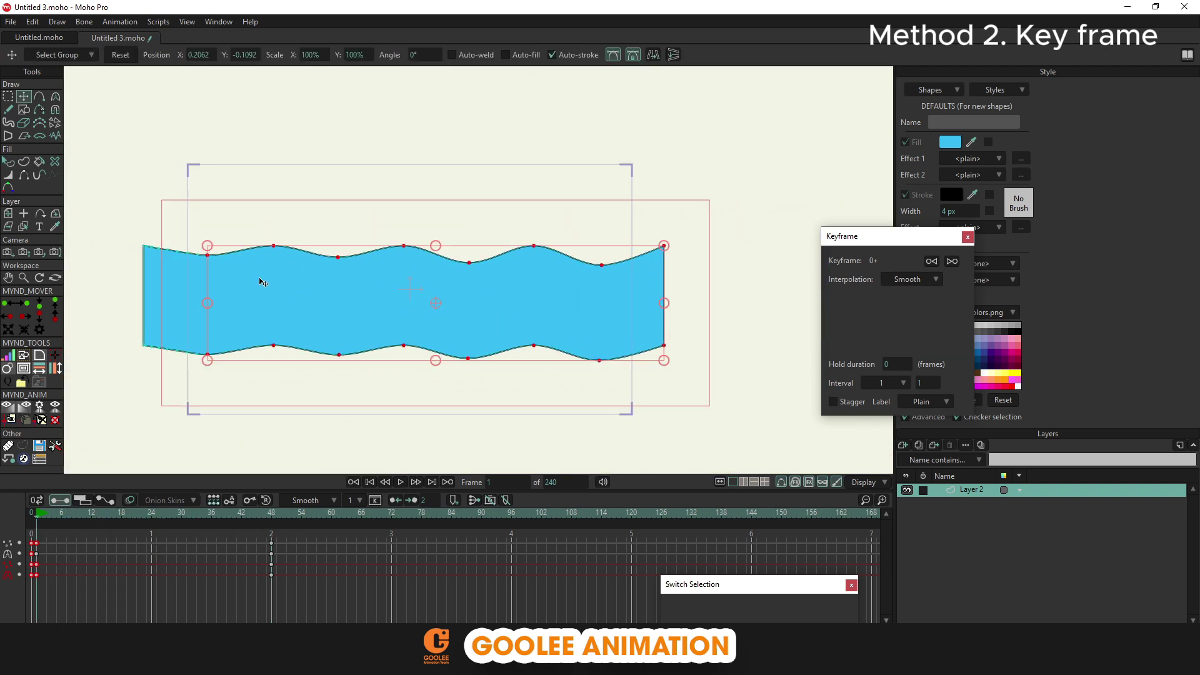
scroll(263, 281, up, 3)
drag(263, 332, 275, 282)
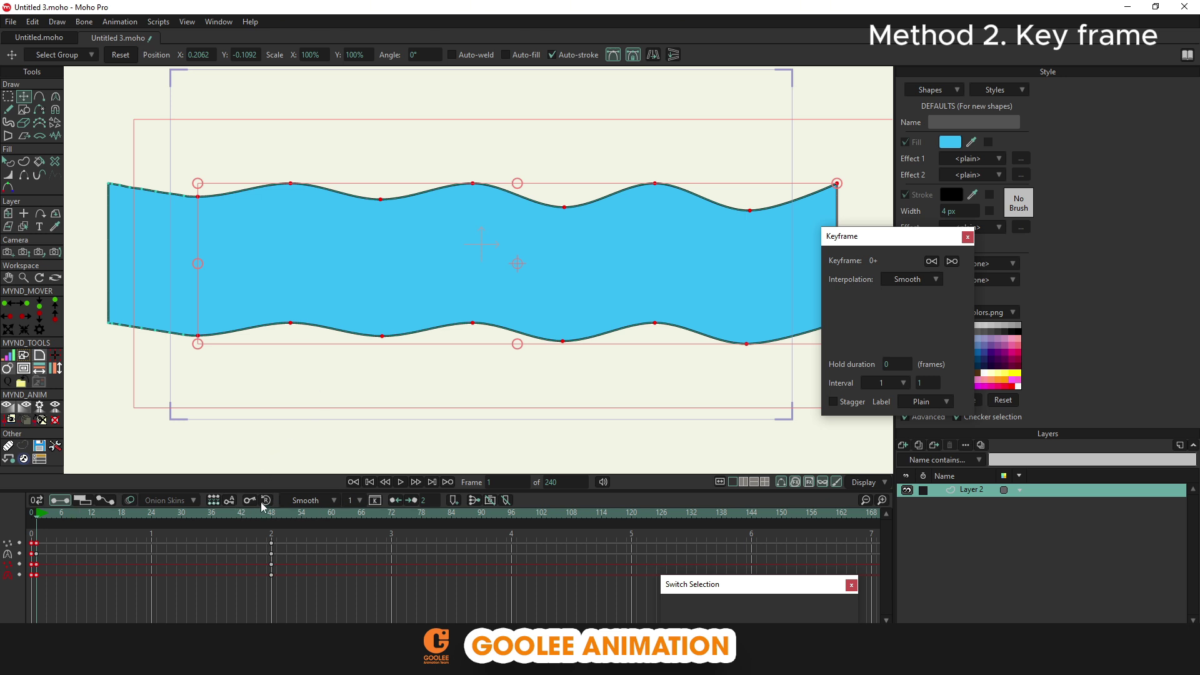
click(129, 500)
click(163, 500)
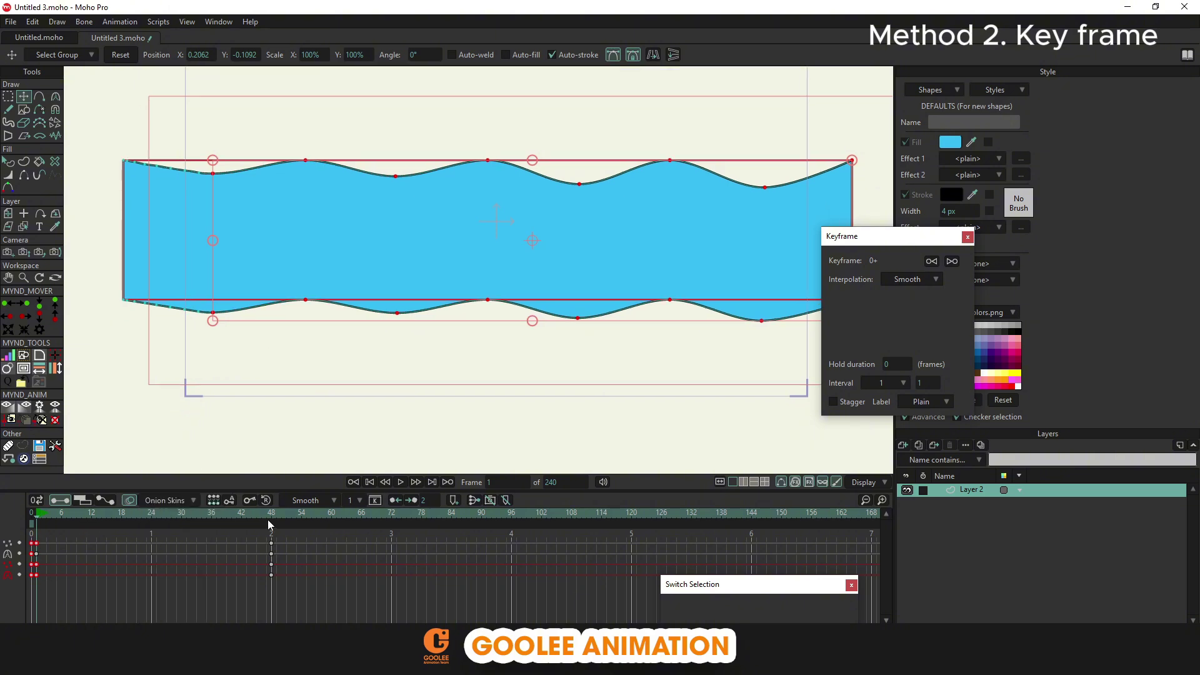
click(270, 526)
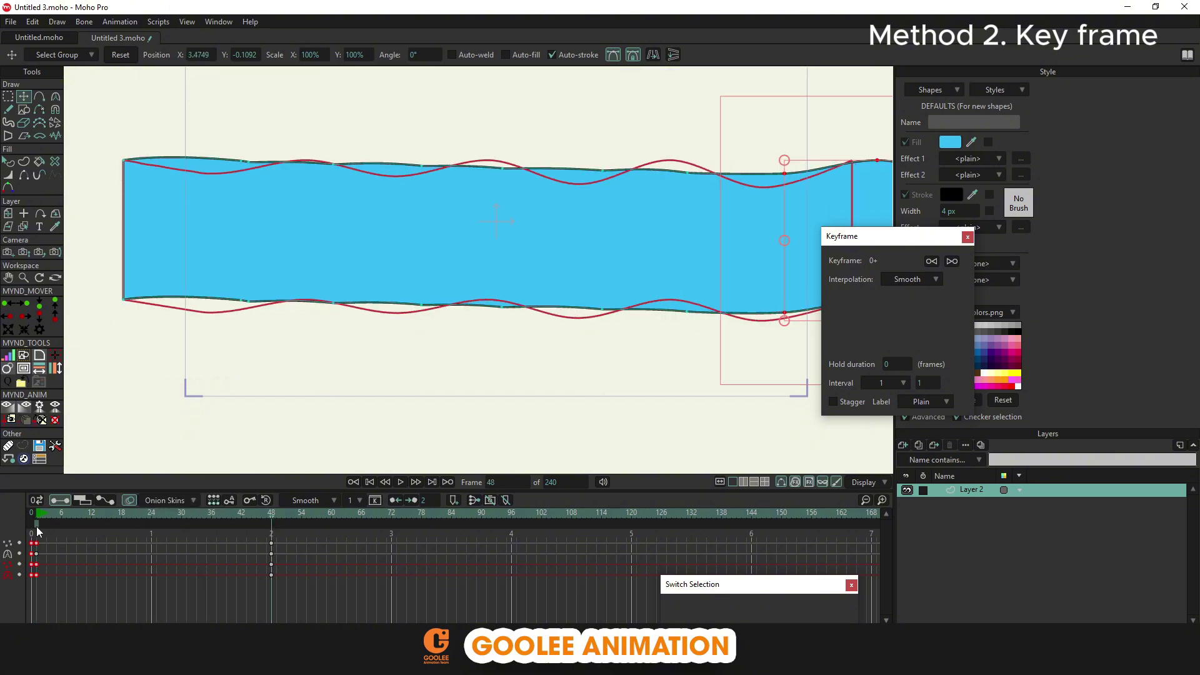
scroll(329, 166, up, 1)
scroll(283, 155, up, 1)
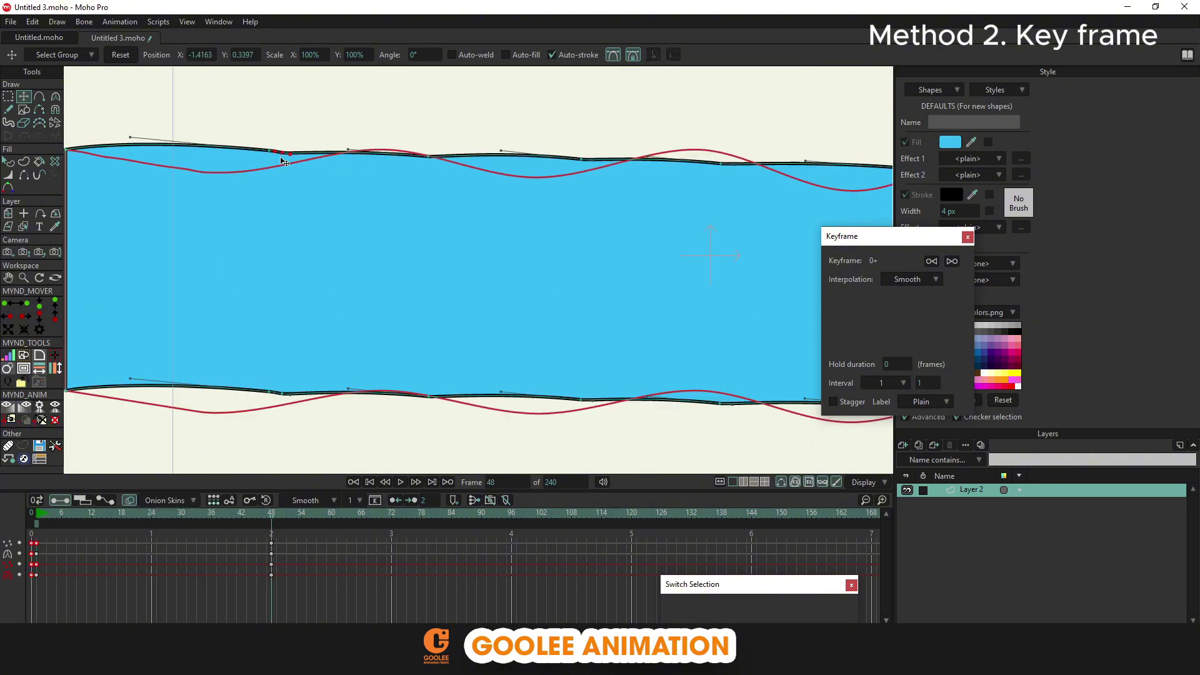
At frame 48, reshape the first wave section at the left end on both edges to match the frame 1 onion skin
drag(260, 157, 246, 156)
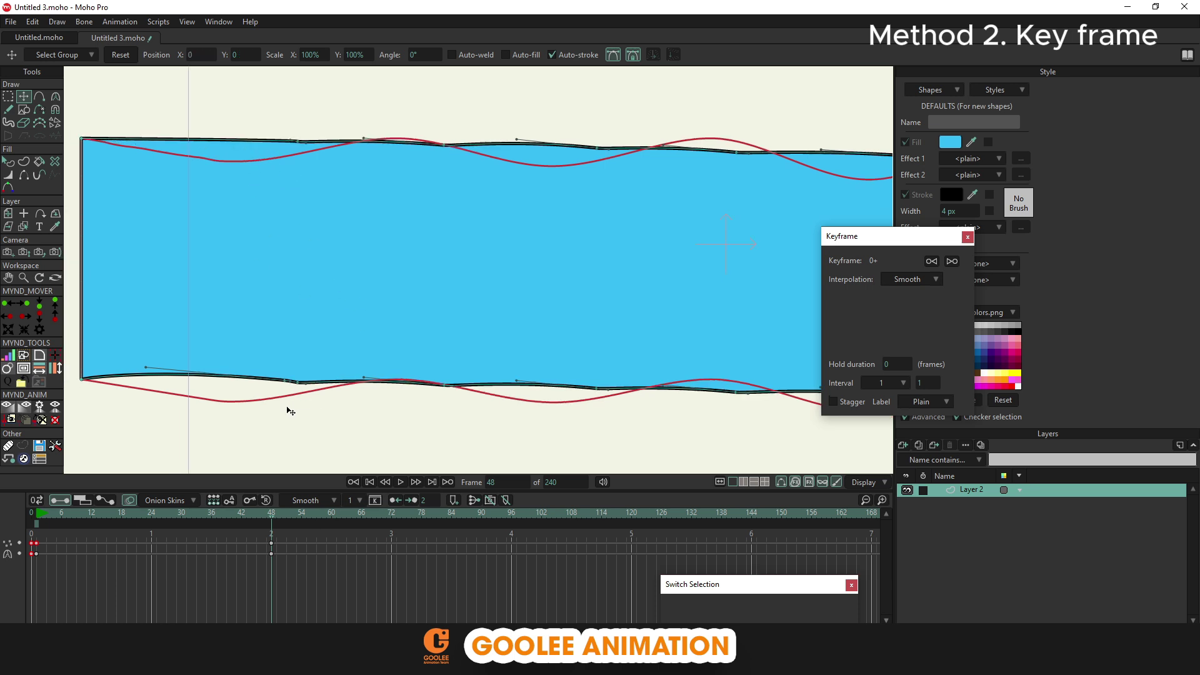
drag(289, 383, 236, 400)
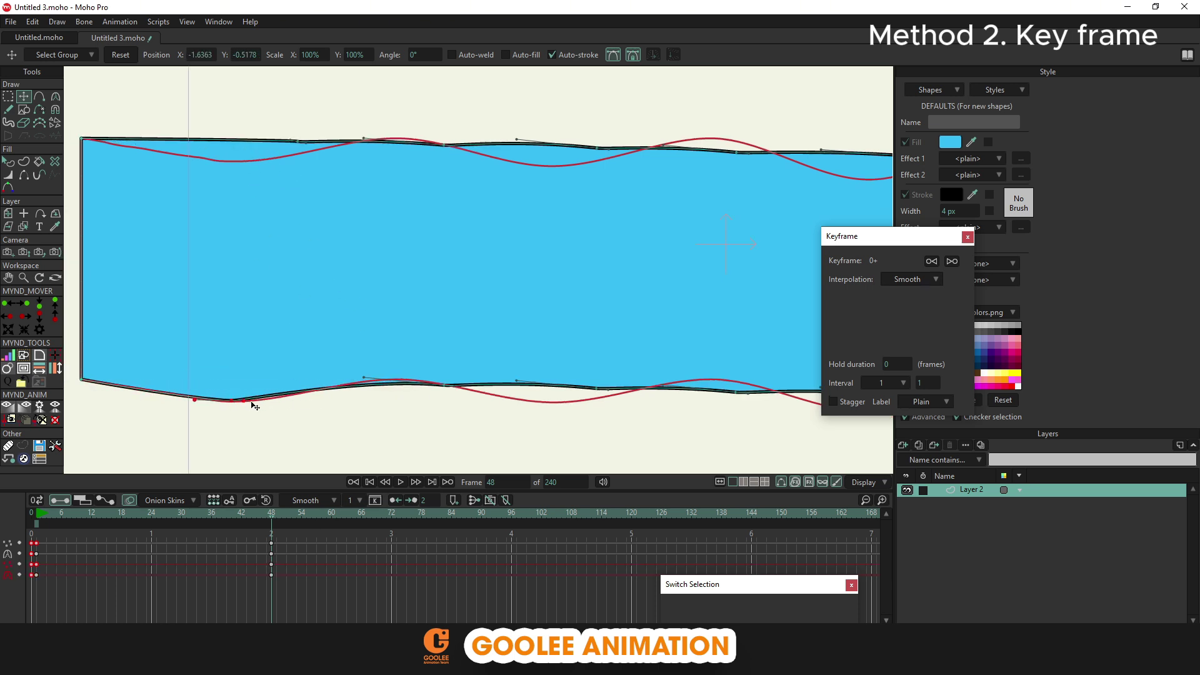
scroll(418, 379, up, 5)
drag(466, 391, 442, 384)
scroll(400, 340, down, 4)
drag(338, 213, 252, 234)
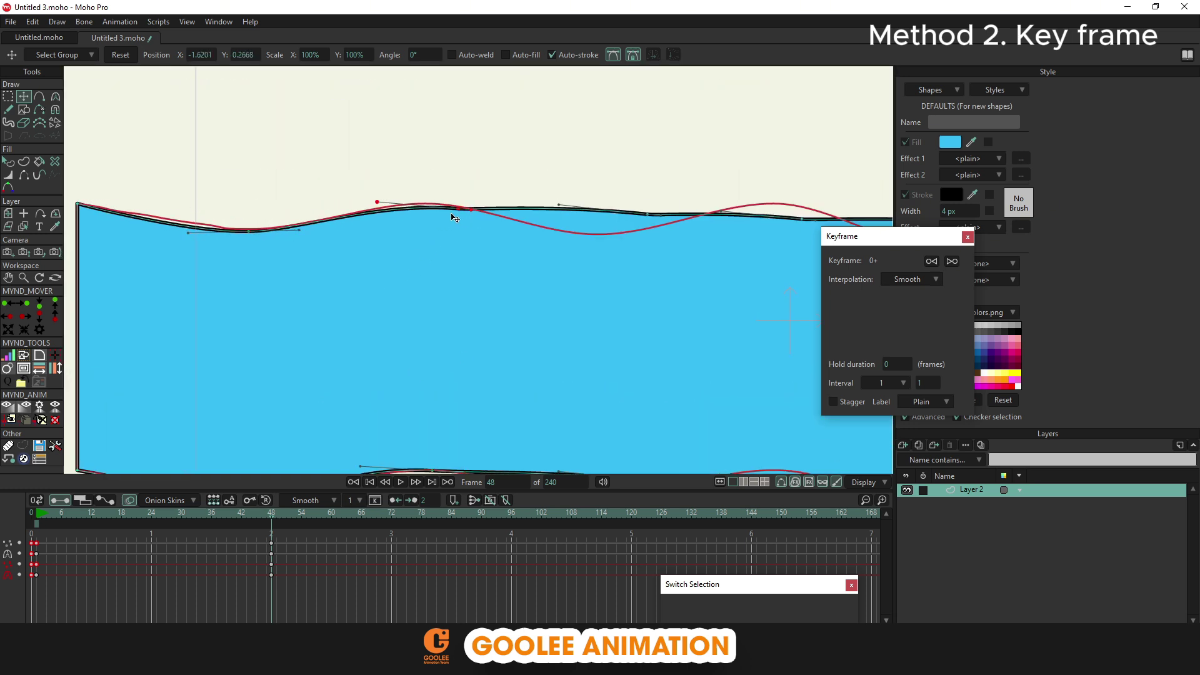
At frame 48, fit the next crest and trough on the upper and lower edges to the onion skin outline
mouse_move(455, 218)
mouse_down()
mouse_move(412, 215)
mouse_move(458, 211)
mouse_up()
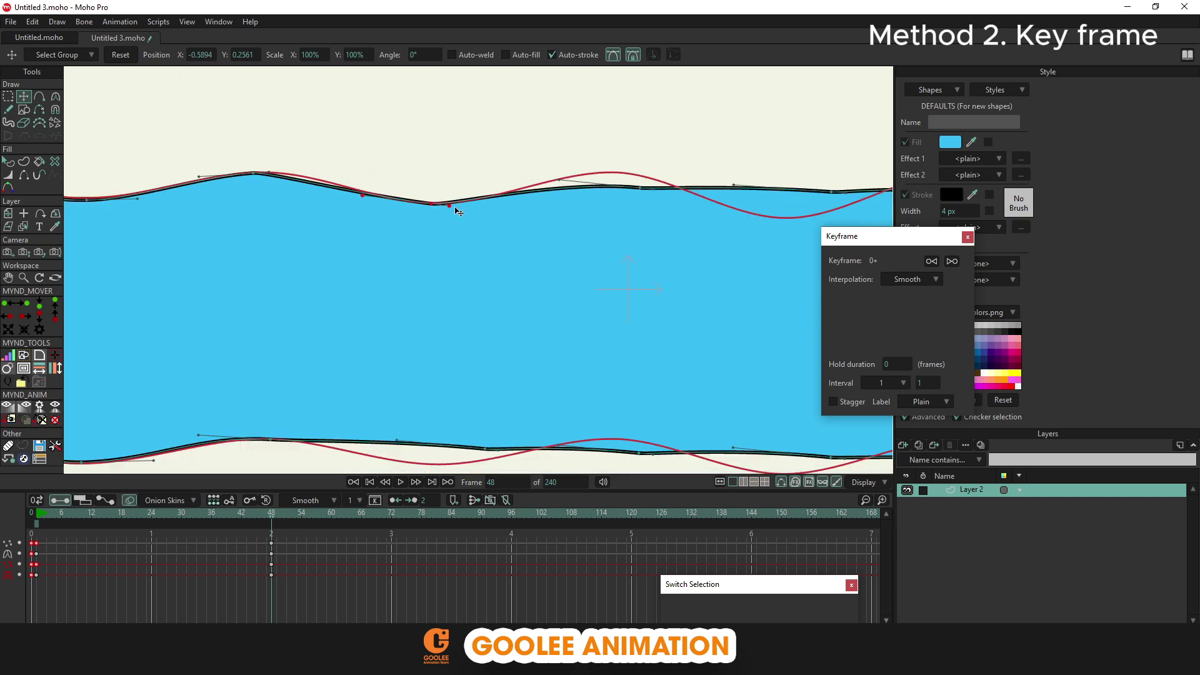
drag(295, 171, 321, 170)
drag(406, 264, 420, 184)
drag(417, 362, 447, 375)
drag(642, 370, 626, 362)
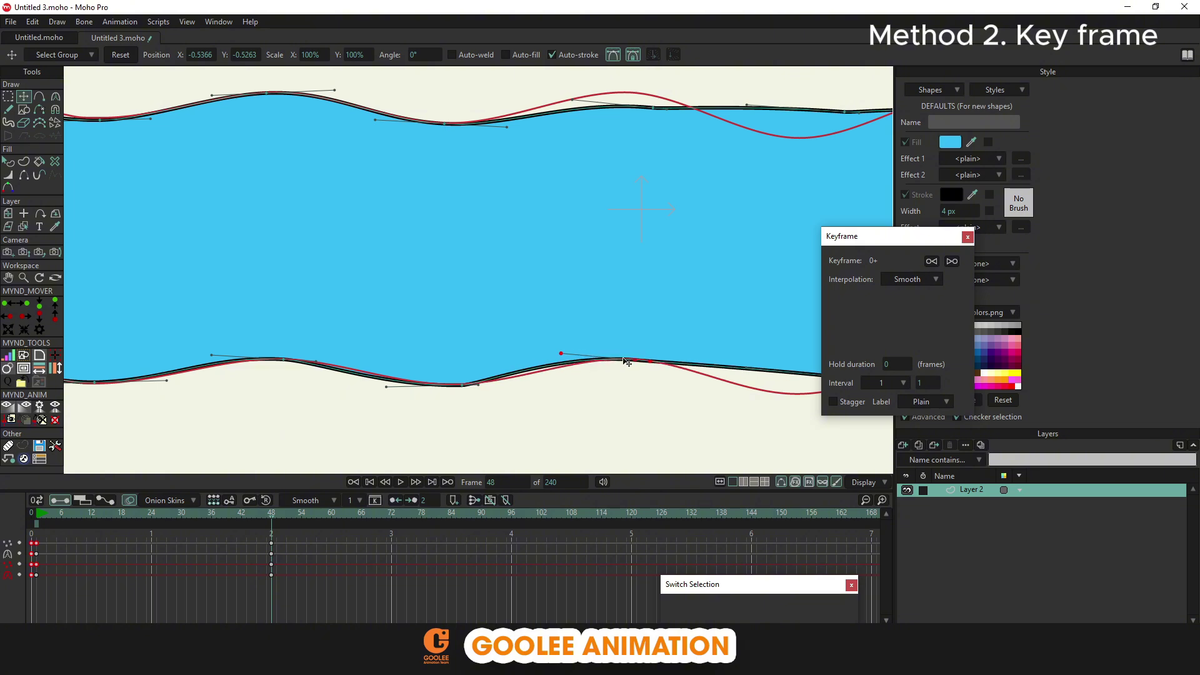
At frame 48, move the points toward the right part of the upper edge onto the onion skin's crests and troughs
drag(664, 153, 599, 200)
drag(573, 157, 561, 141)
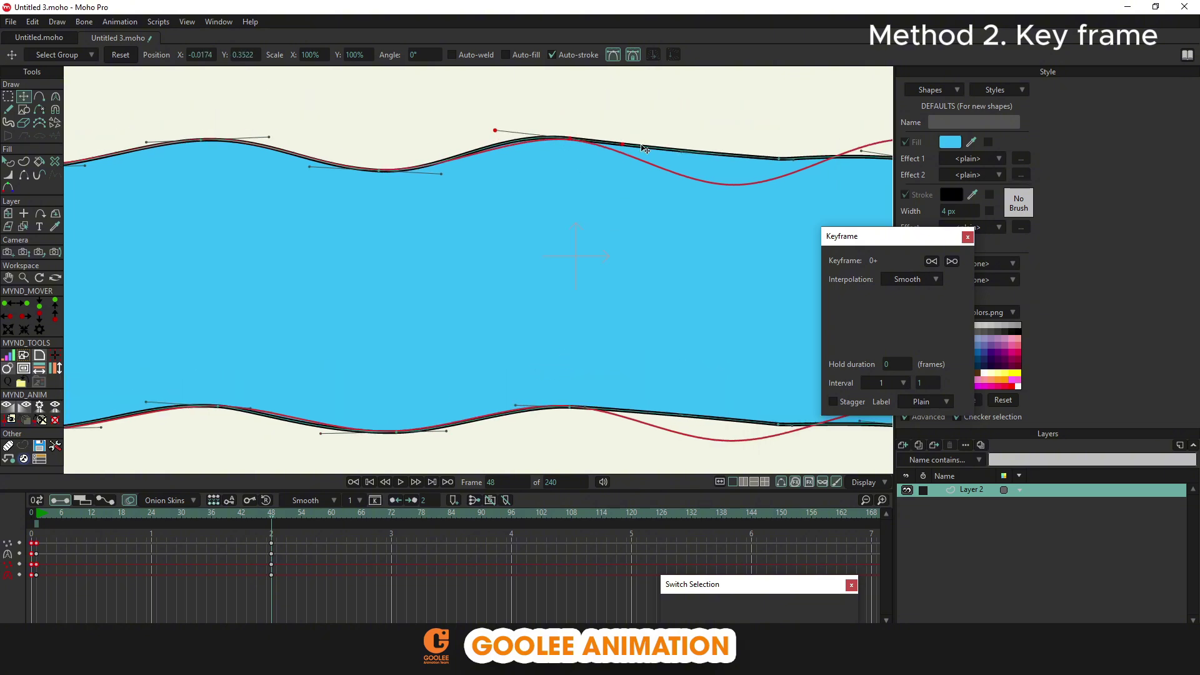
drag(759, 159, 567, 165)
drag(579, 164, 602, 194)
drag(438, 189, 480, 190)
drag(738, 169, 627, 166)
scroll(471, 271, down, 3)
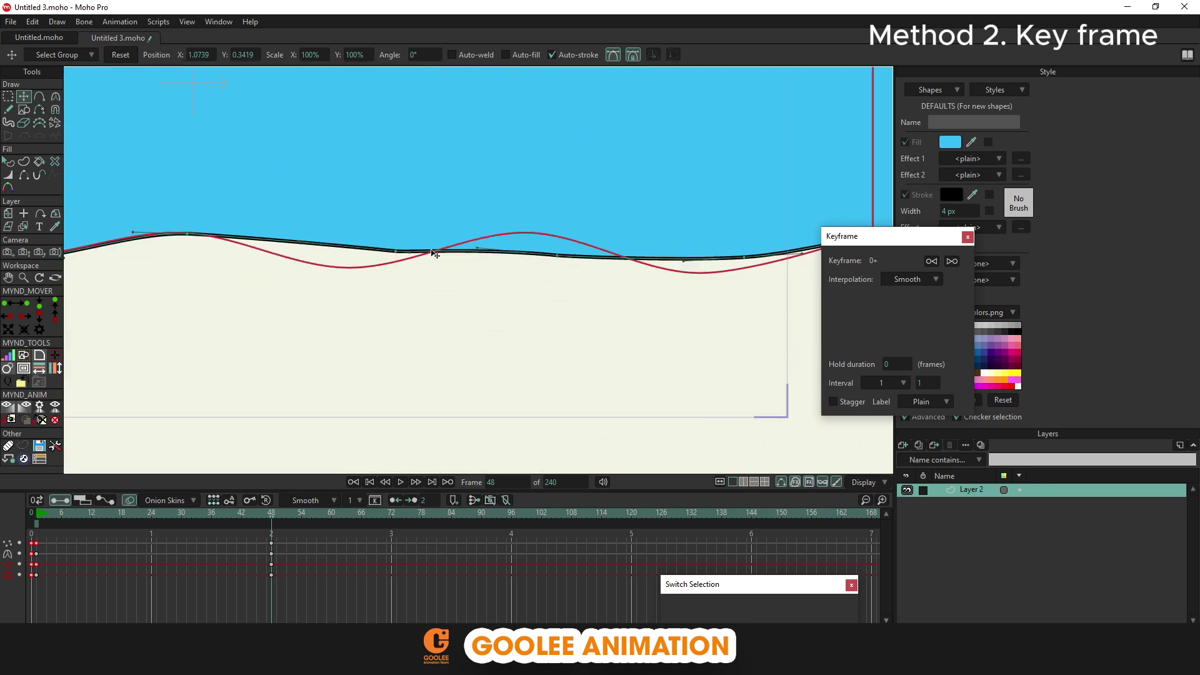
At frame 48, align the points and curve handles on the right part of the lower edge with the onion skin outline
click(360, 270)
drag(557, 255, 535, 233)
drag(455, 226, 472, 229)
drag(366, 271, 430, 267)
drag(694, 252, 490, 278)
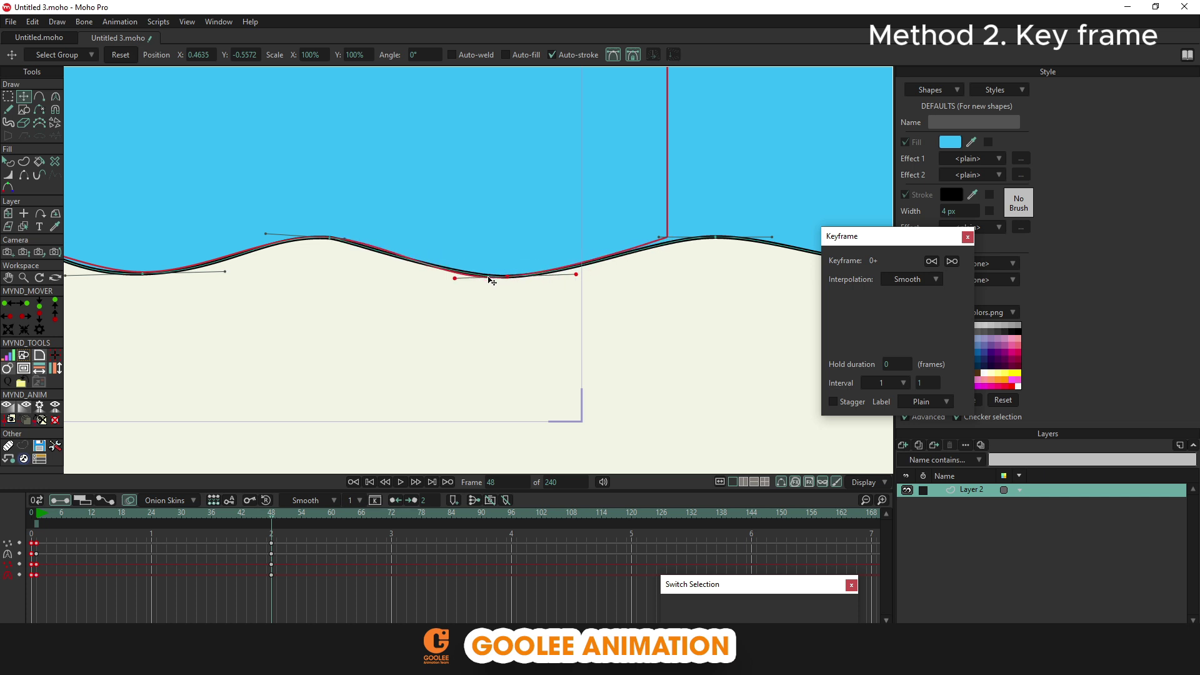
drag(566, 274, 583, 273)
Adjust the remaining points near the shape's right end at frame 48 and check the whole outline against the onion skin
scroll(568, 187, down, 3)
drag(564, 171, 548, 303)
drag(531, 229, 527, 232)
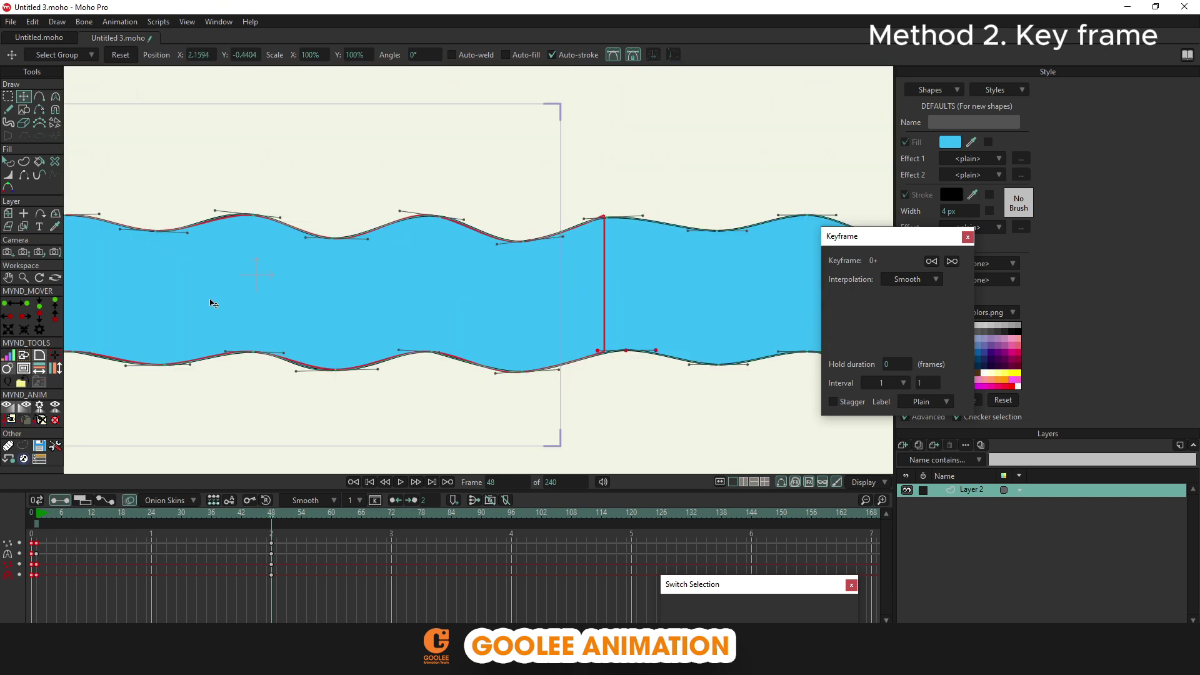
drag(210, 303, 527, 297)
Set the frame 48 keyframes to Cycle interpolation back to absolute frame 2 and play the animation
right_click(270, 565)
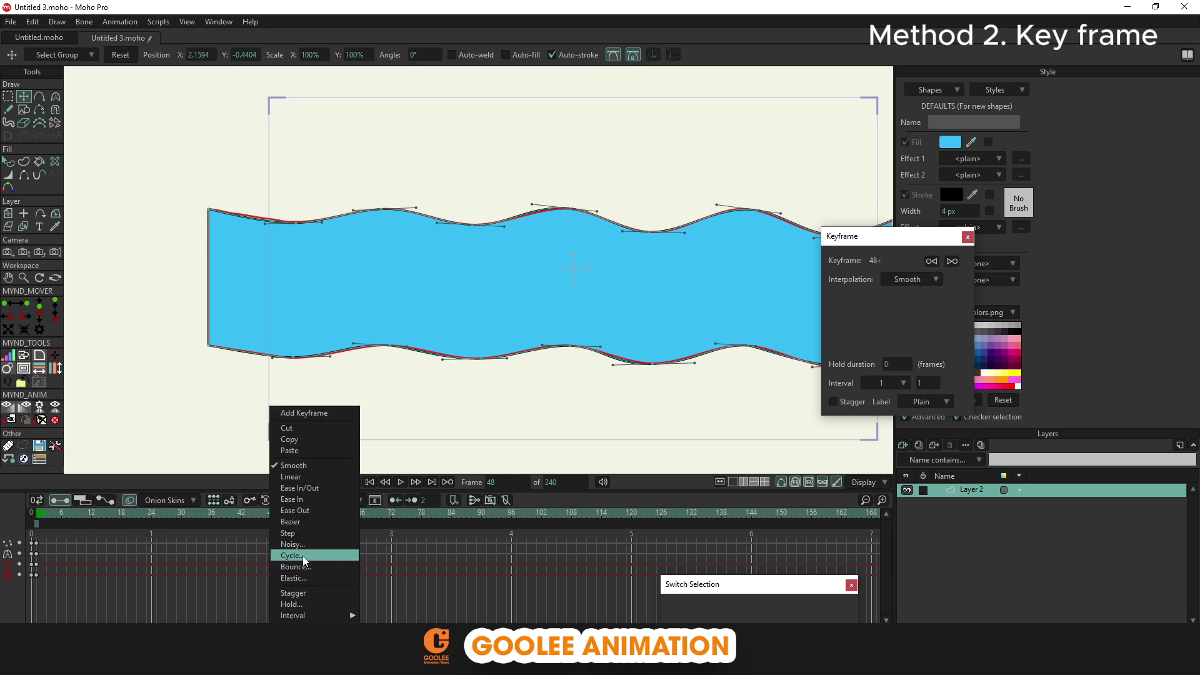
click(309, 556)
drag(275, 385, 351, 348)
key(space)
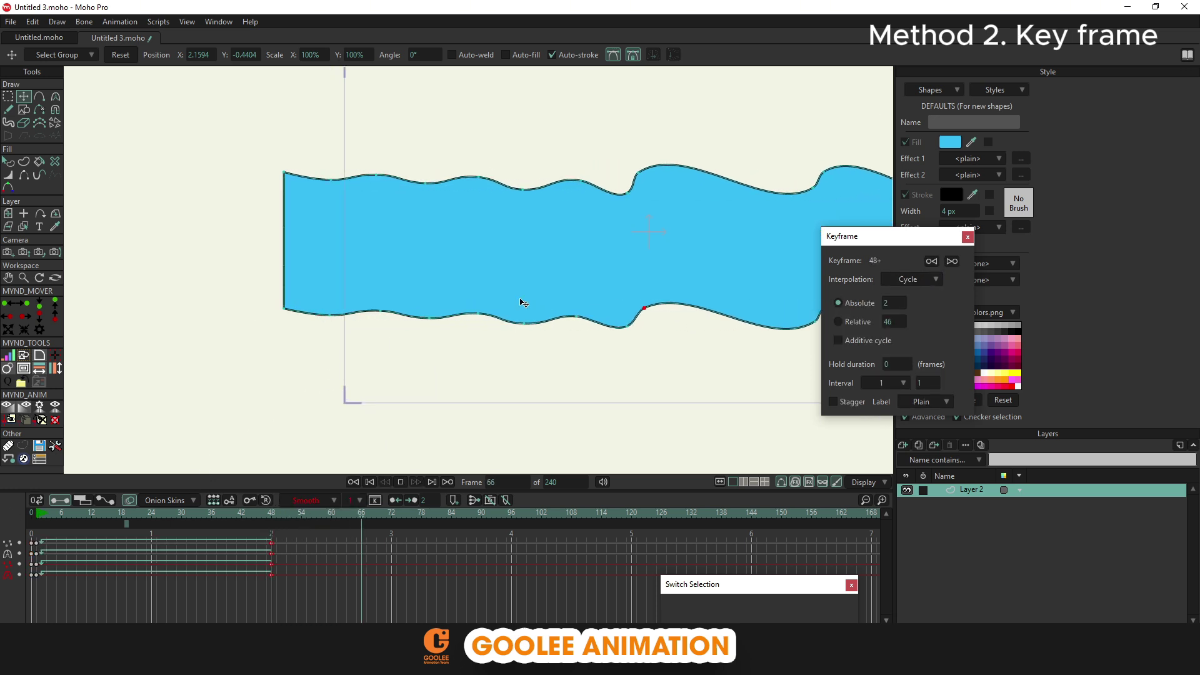
click(400, 483)
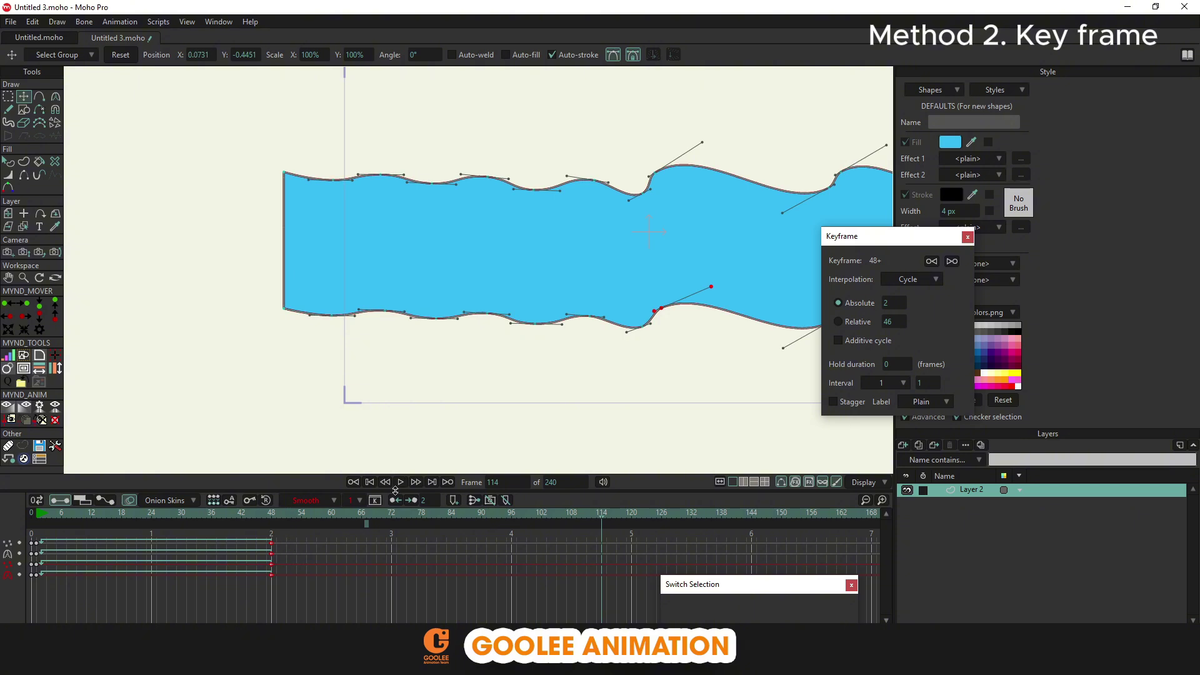
Turn off onion skins, deselect the points and play the cycled waves to examine the motion
click(129, 500)
drag(50, 514, 102, 519)
key(q)
scroll(369, 367, up, 2)
drag(497, 271, 375, 356)
key(t)
drag(50, 514, 337, 531)
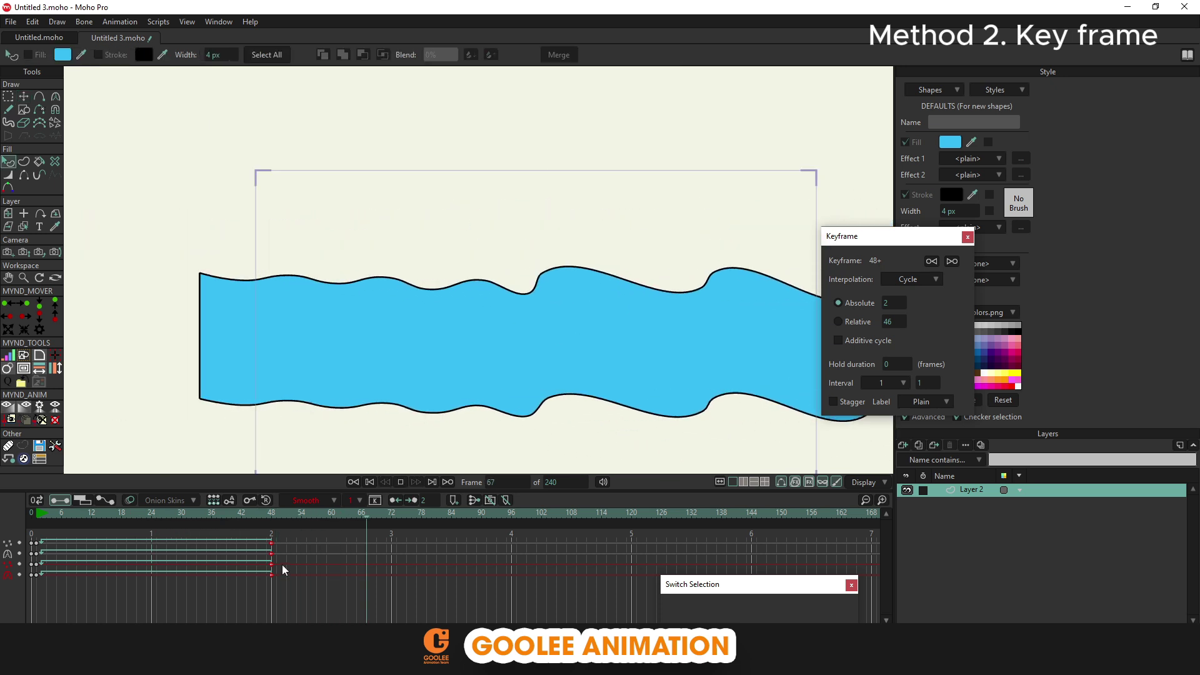
Change the frame 1 keyframes on all channels to Linear interpolation
drag(64, 537, 34, 574)
right_click(35, 574)
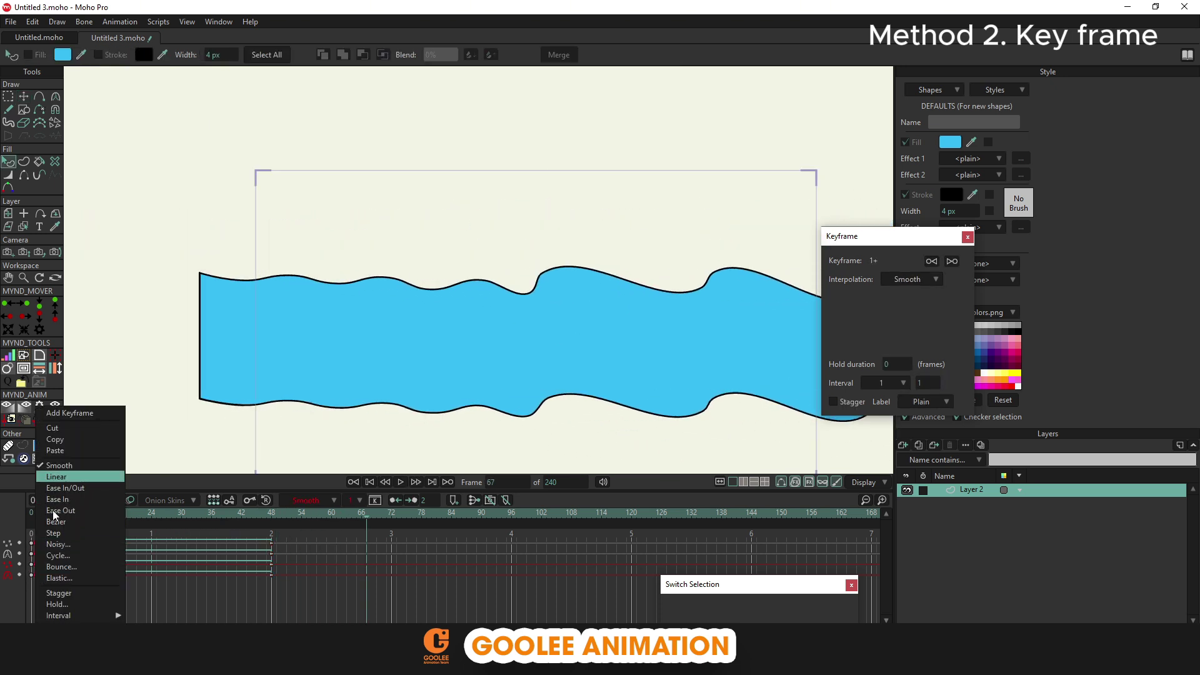
click(57, 476)
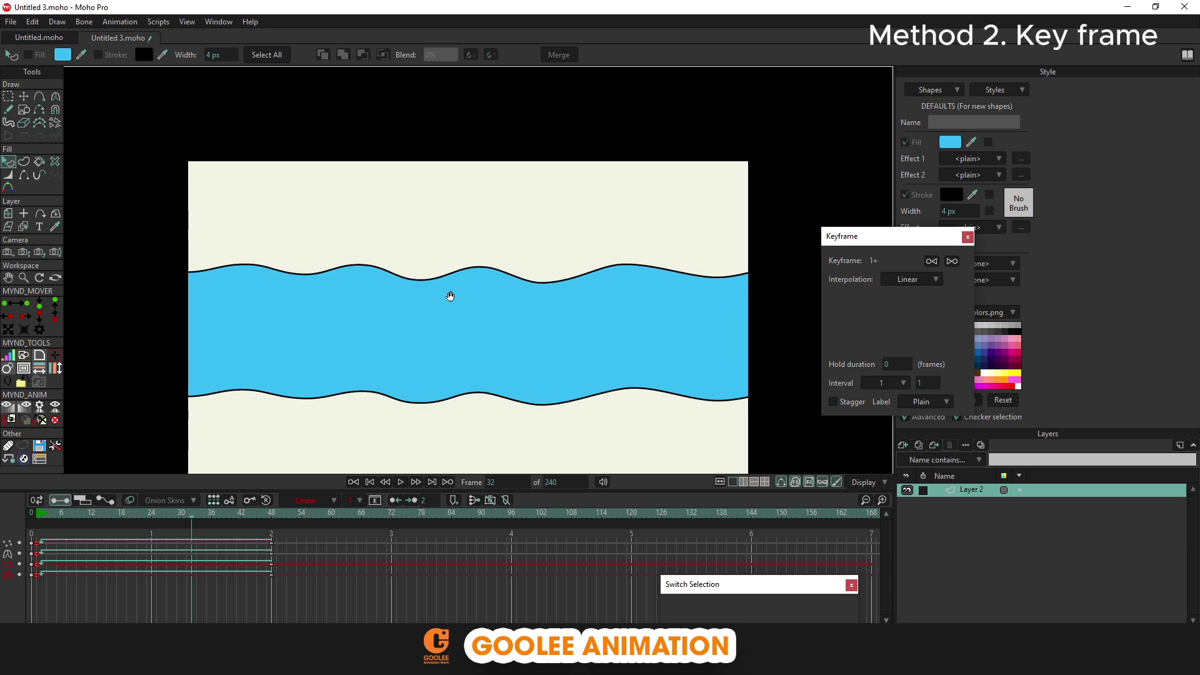
Play the animation and examine the wave loop across the canvas, both up close and in full
key(space)
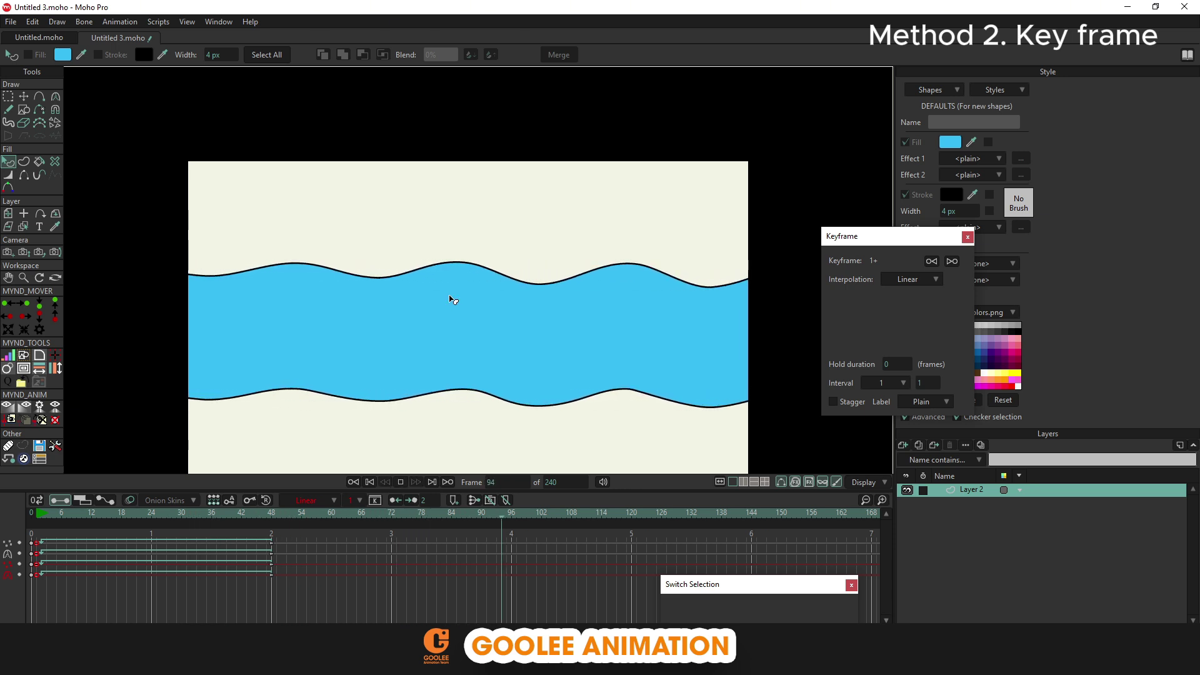
scroll(453, 300, up, 2)
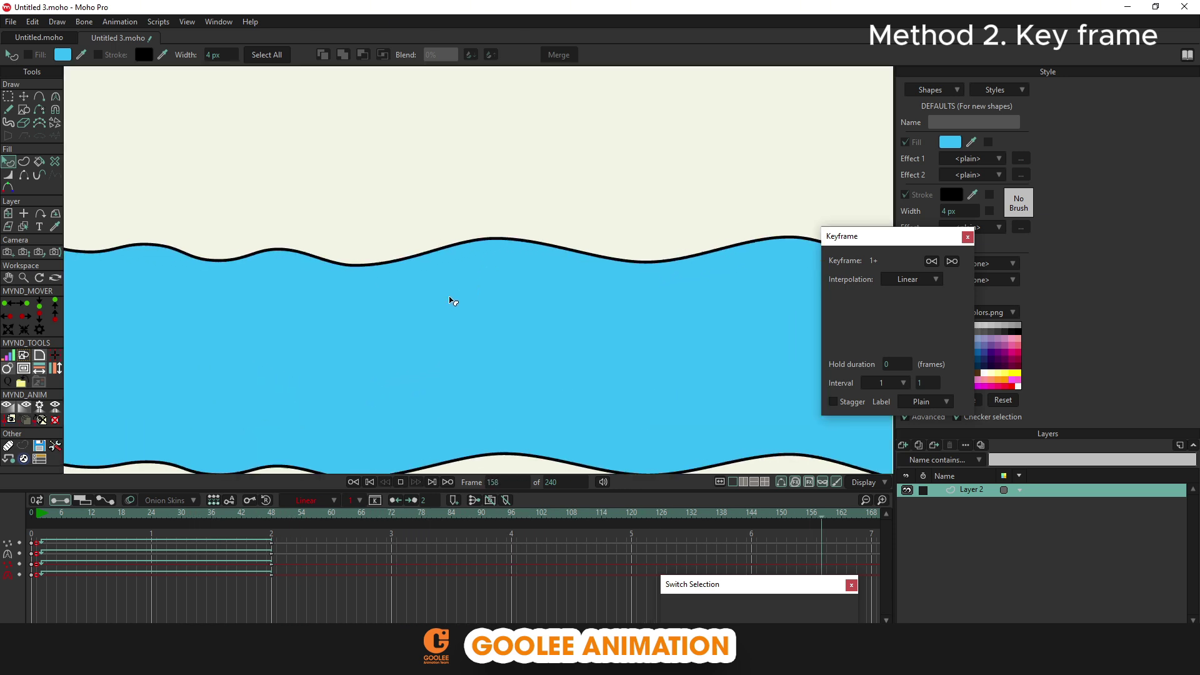
drag(449, 299, 463, 249)
scroll(463, 249, down, 2)
key(space)
Rewind the timeline, shorten the cycle by moving the frame 48 keyframes to about frame 32, and play the animation
click(369, 483)
drag(297, 533, 185, 586)
drag(271, 574, 191, 574)
key(space)
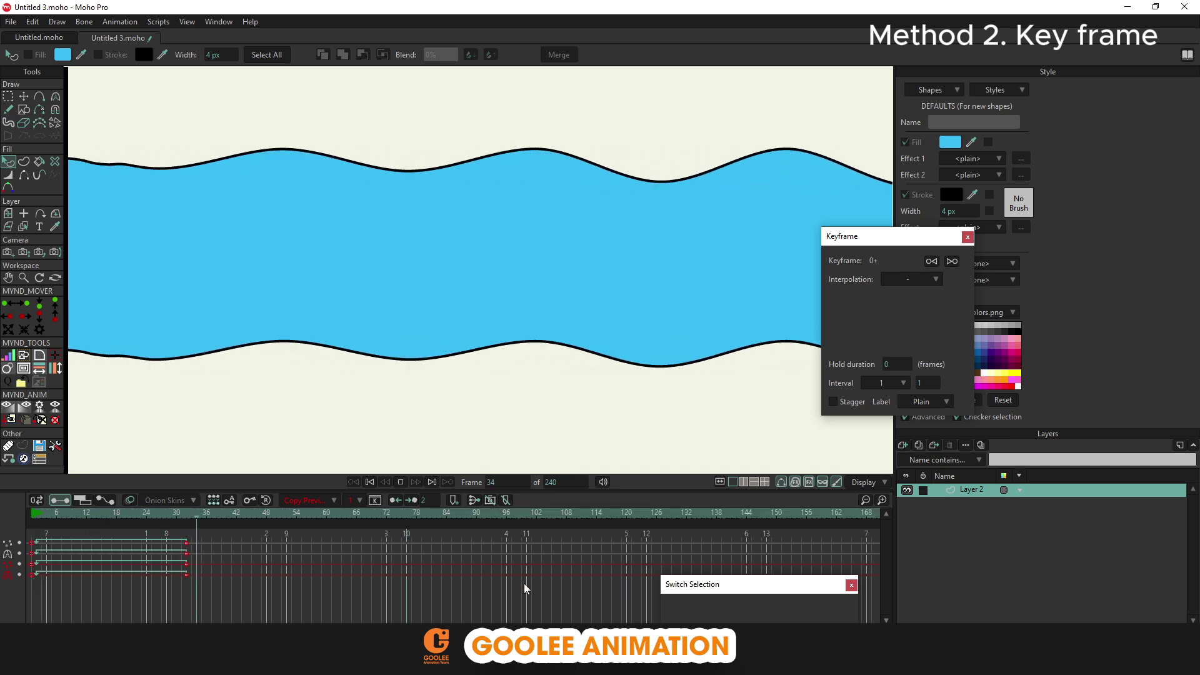
Move the Keyframe window off the canvas, stop playback and view the full frame of the faster waves
drag(880, 241, 1083, 254)
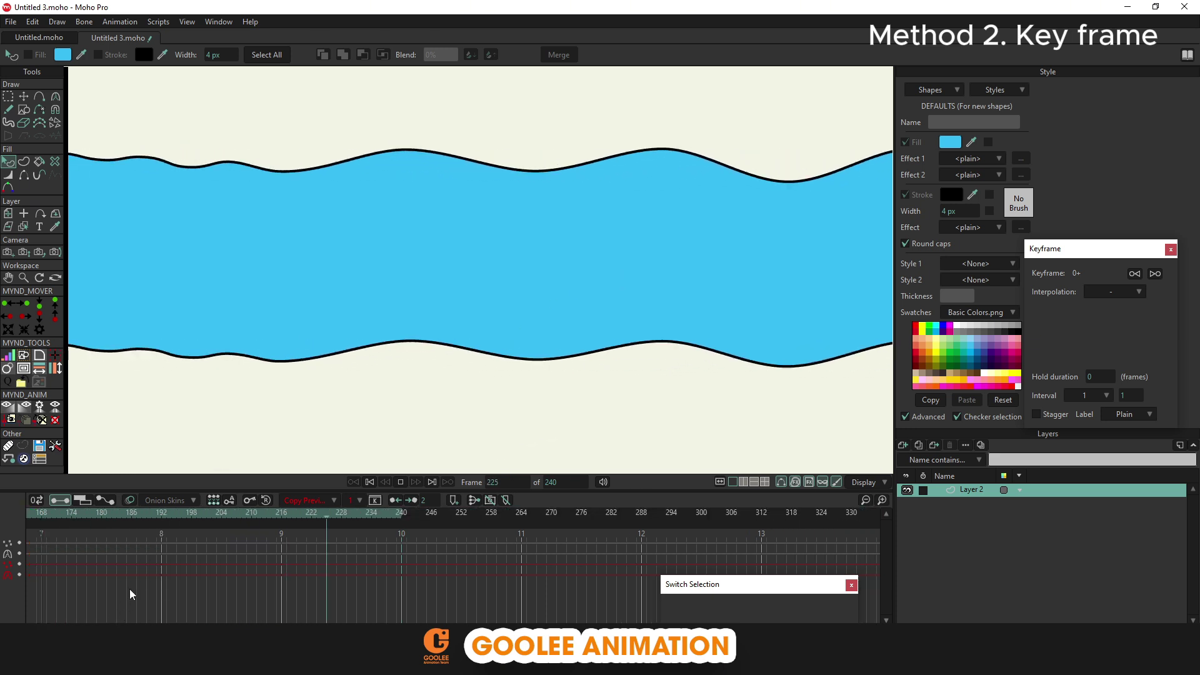
key(space)
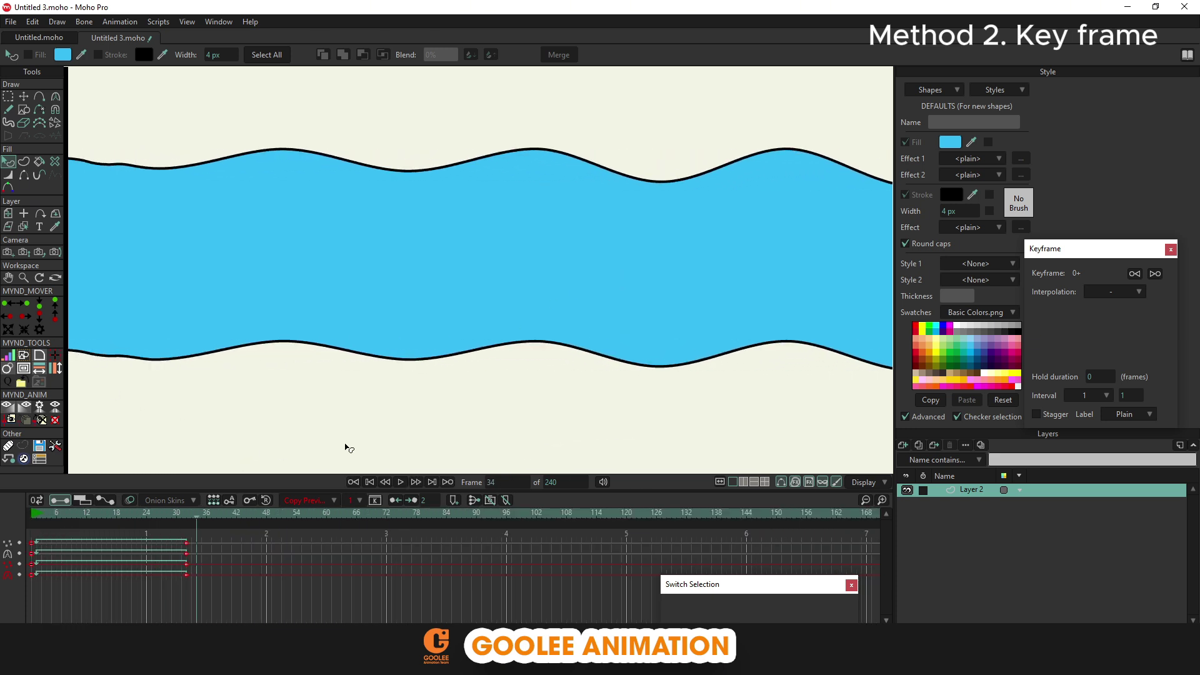
scroll(406, 250, down, 2)
drag(490, 268, 442, 293)
scroll(423, 300, up, 1)
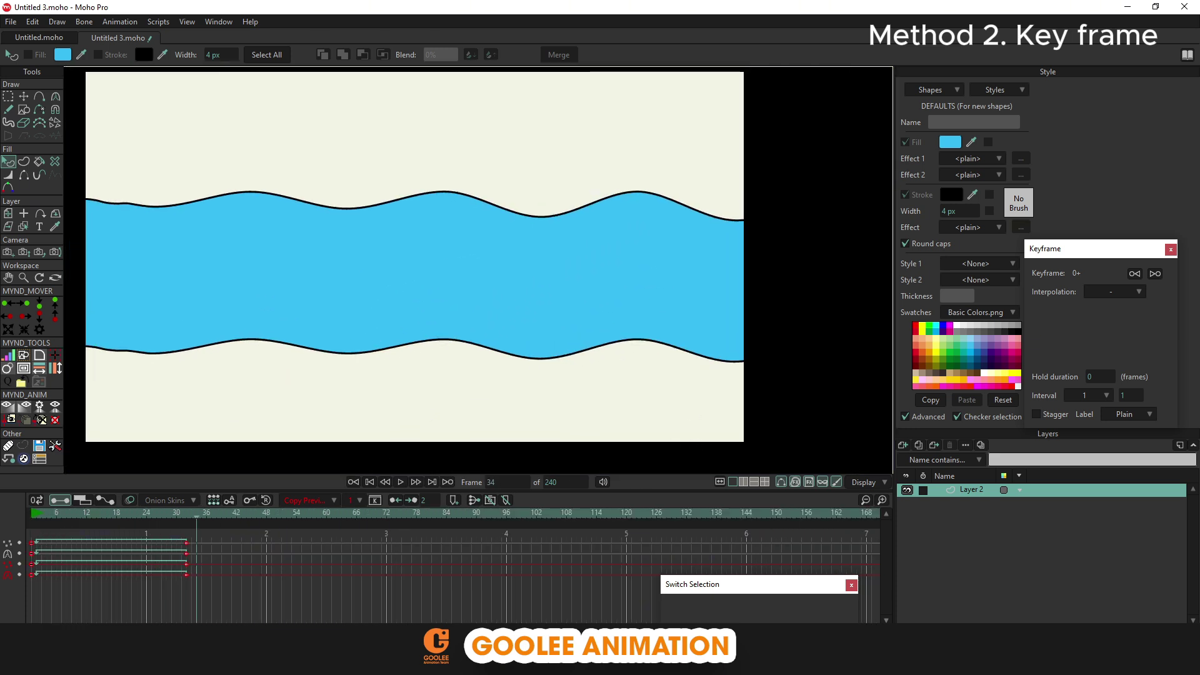